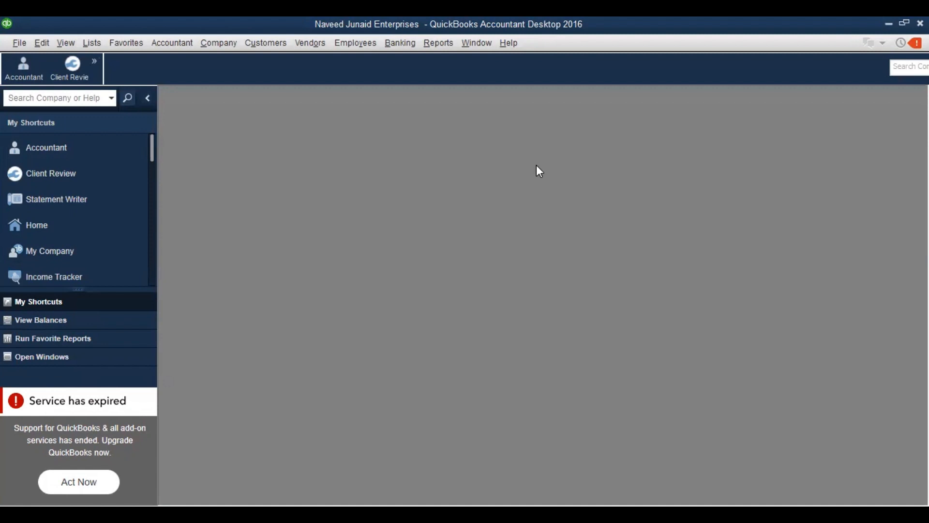
# Open the Chart of Accounts, maximize it, and start a new account from the Account menu
pyautogui.click(93, 47)
pyautogui.click(108, 60)
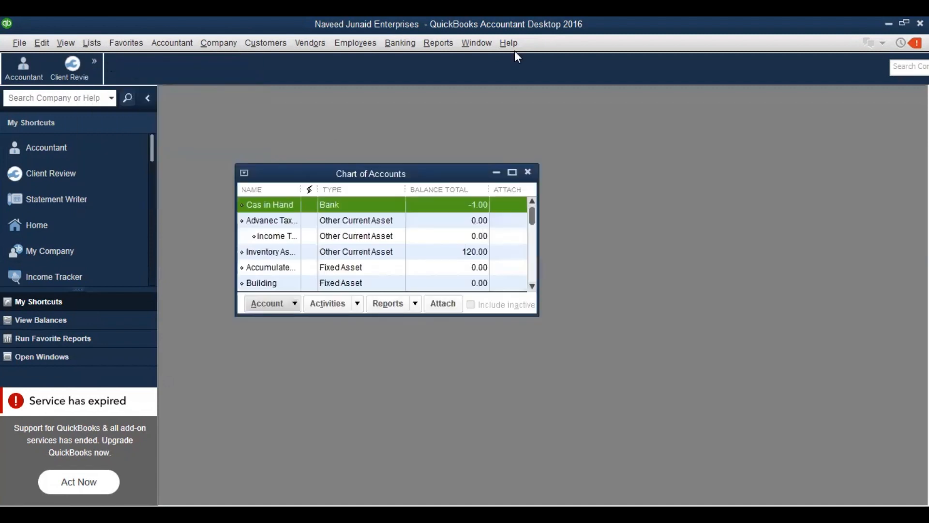
pyautogui.click(513, 171)
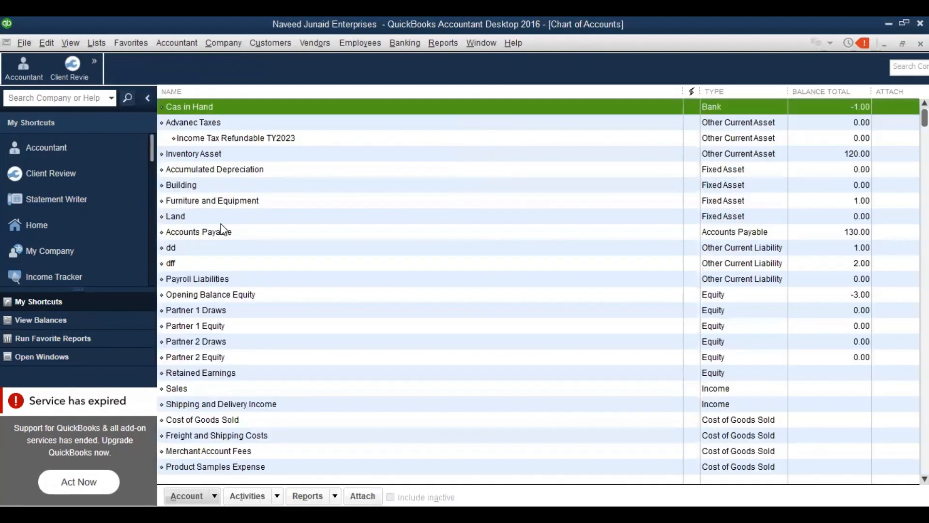
pyautogui.rightClick(220, 225)
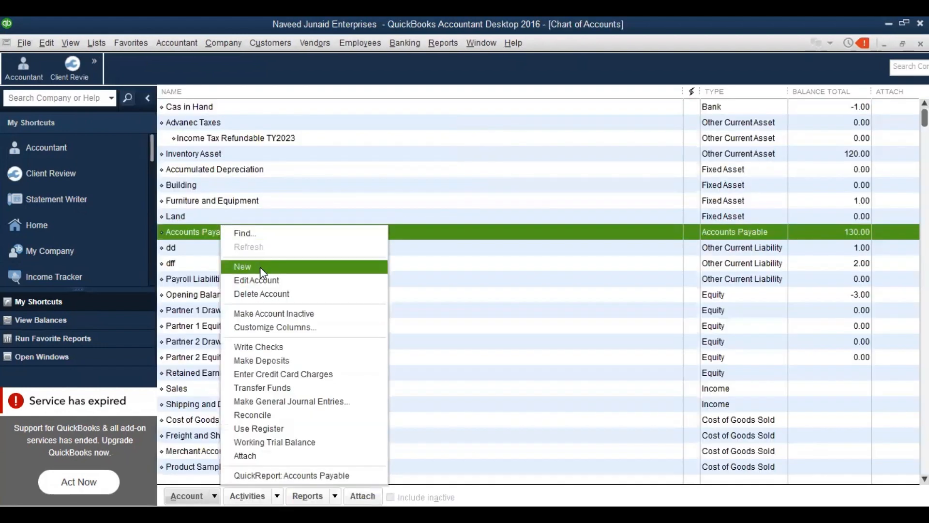
pyautogui.click(100, 43)
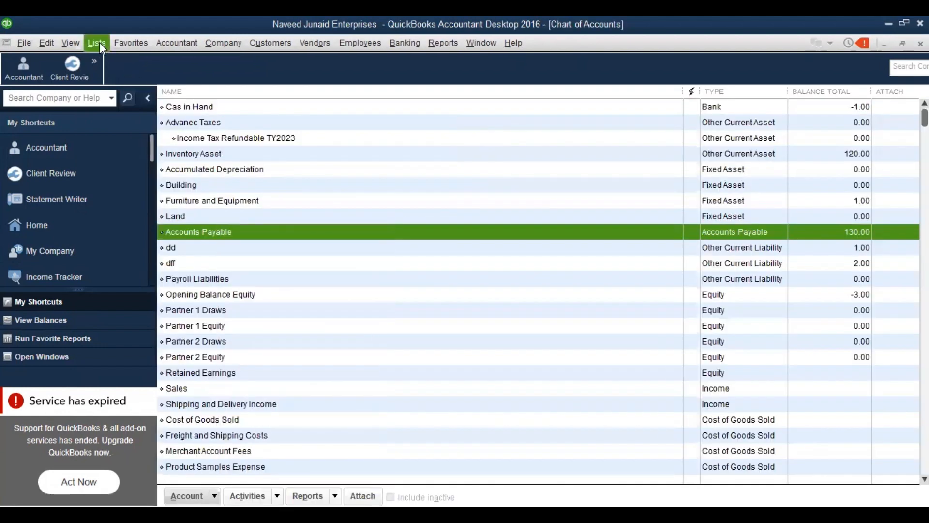
pyautogui.click(100, 42)
pyautogui.click(218, 229)
pyautogui.rightClick(218, 230)
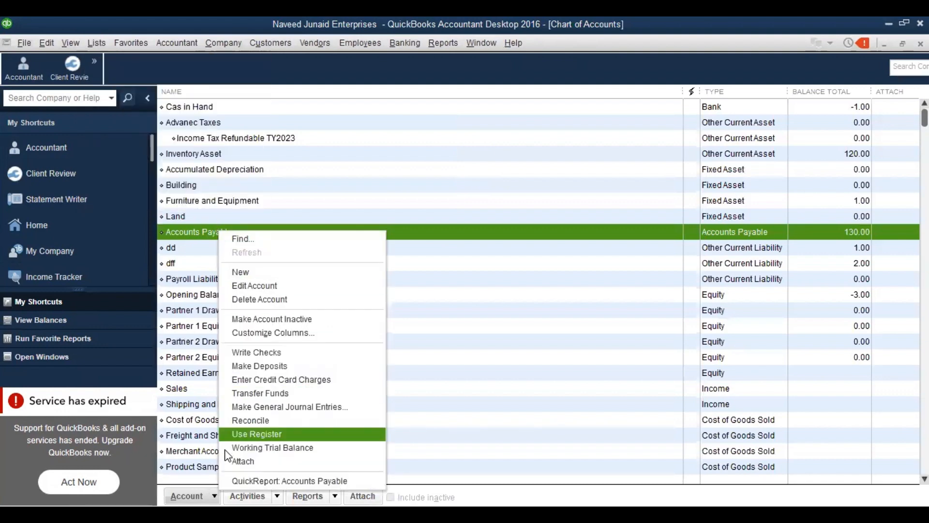
pyautogui.click(213, 487)
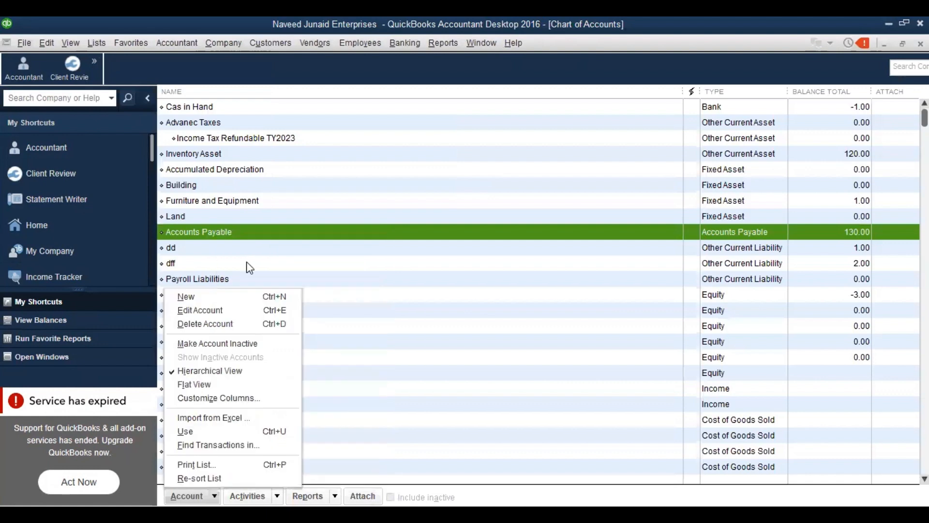
pyautogui.click(206, 297)
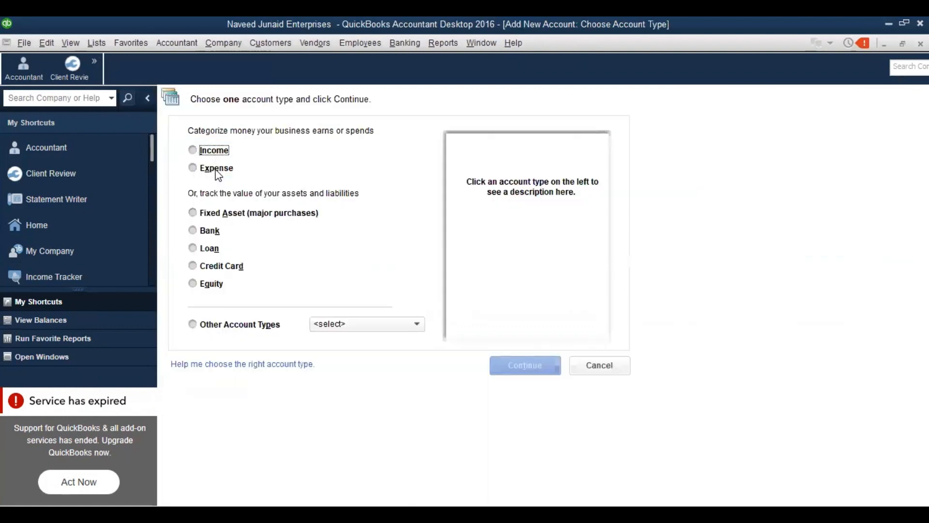
# Create an Expense account 'Rent Expense' described as for recording payment or accrual of office rent expenses
pyautogui.click(216, 170)
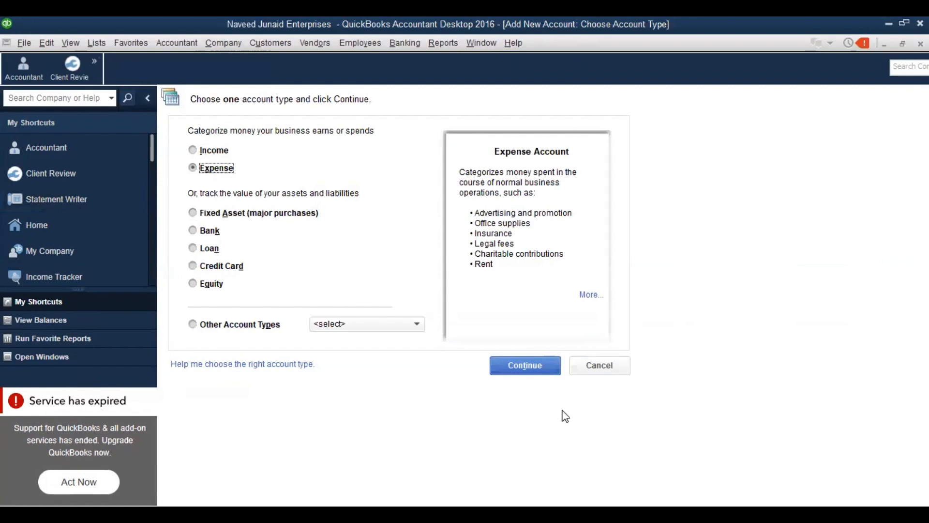
pyautogui.click(530, 377)
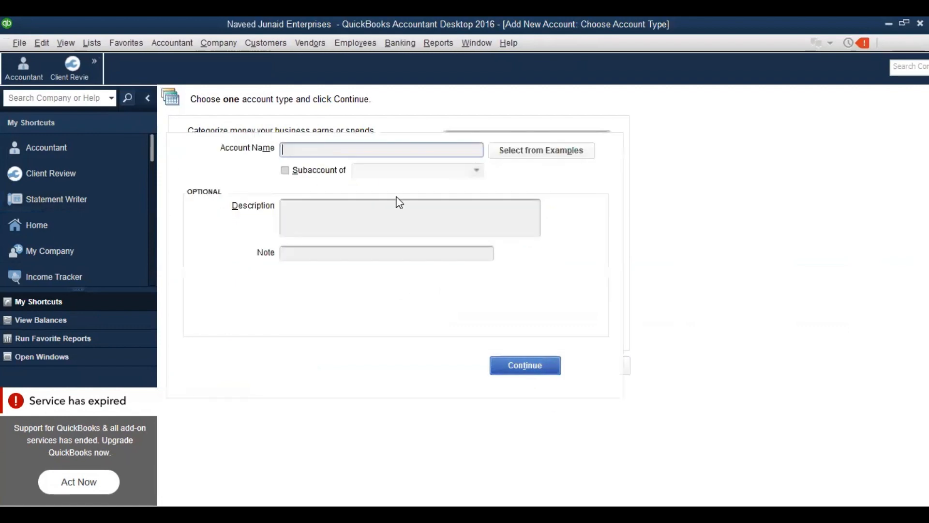
pyautogui.write('Rent')
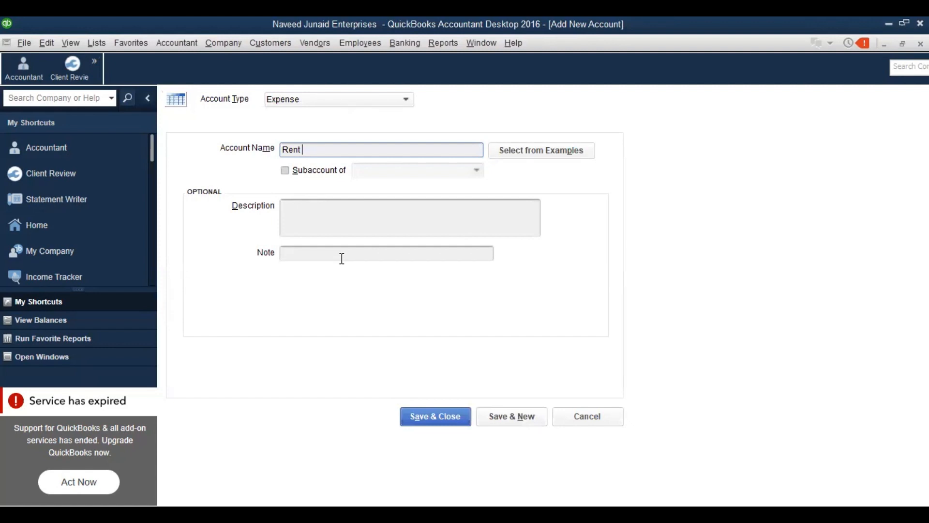
pyautogui.write('Expense')
pyautogui.click(349, 214)
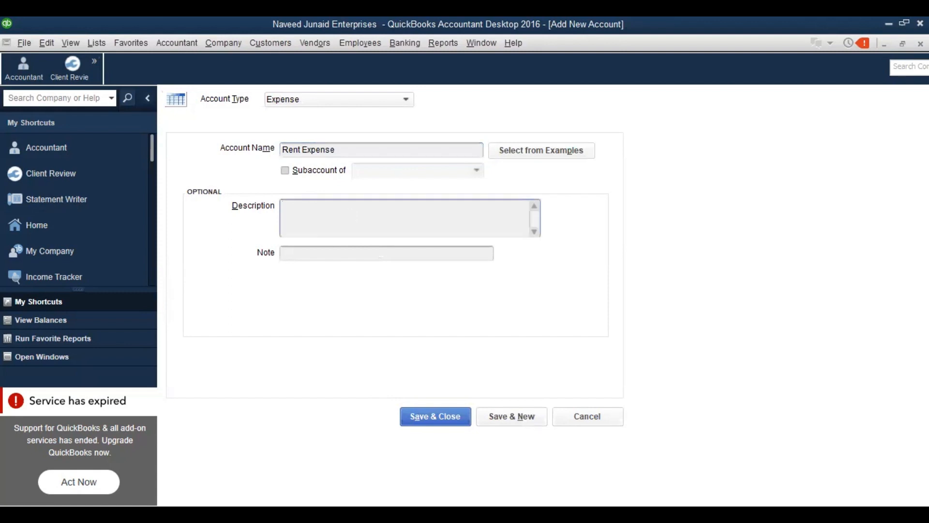
pyautogui.write('This head is used for recording')
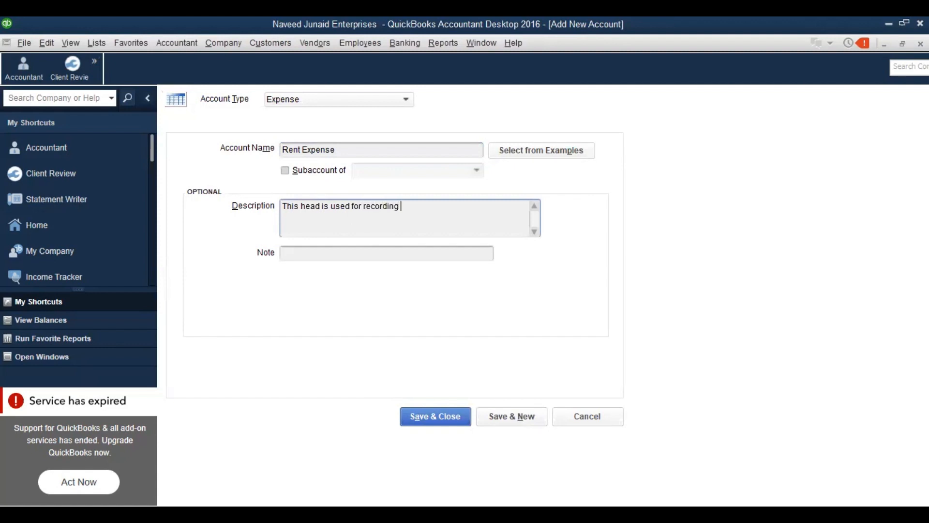
pyautogui.write(' payment ot')
pyautogui.press('BackSpace')
pyautogui.press('BackSpace')
pyautogui.write('r accrual of office rent')
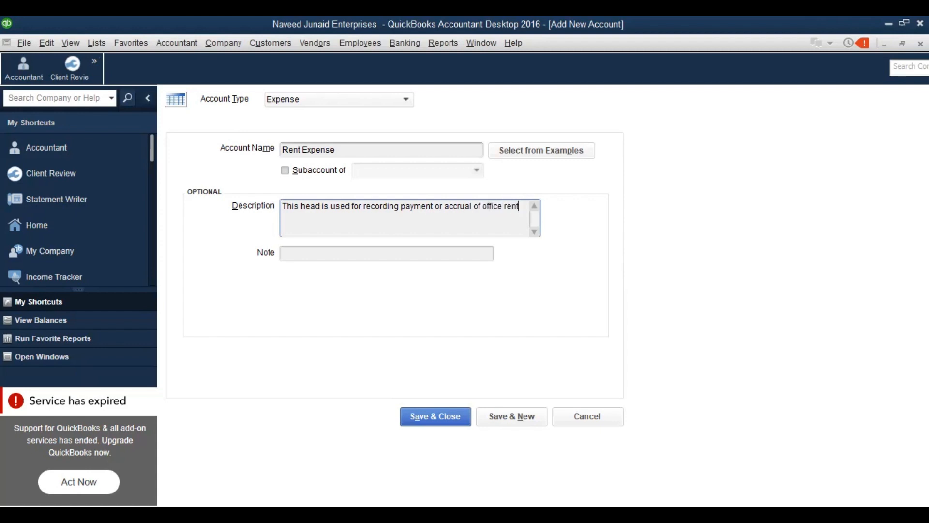
pyautogui.write(' expenses.')
# After the duplicate-name warning, rename the account to 'Rent Expenses'
pyautogui.click(420, 423)
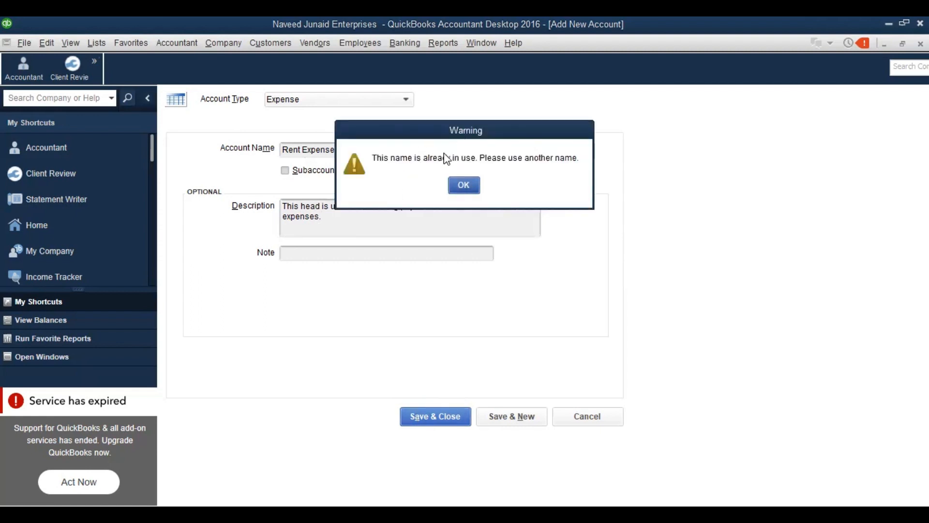
pyautogui.click(462, 186)
pyautogui.click(385, 152)
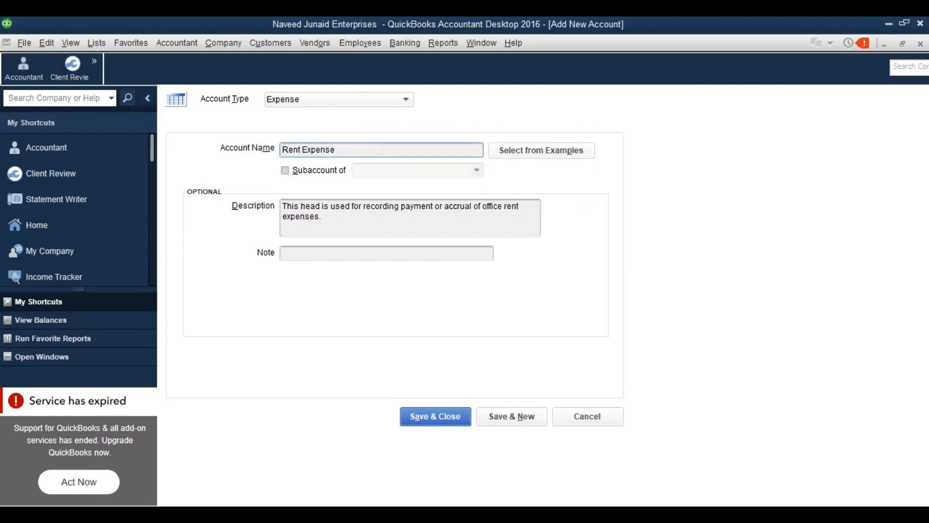
pyautogui.write('s')
# Save Rent Expenses and check that the old Rent Expense QuickReport has no transactions
pyautogui.click(426, 413)
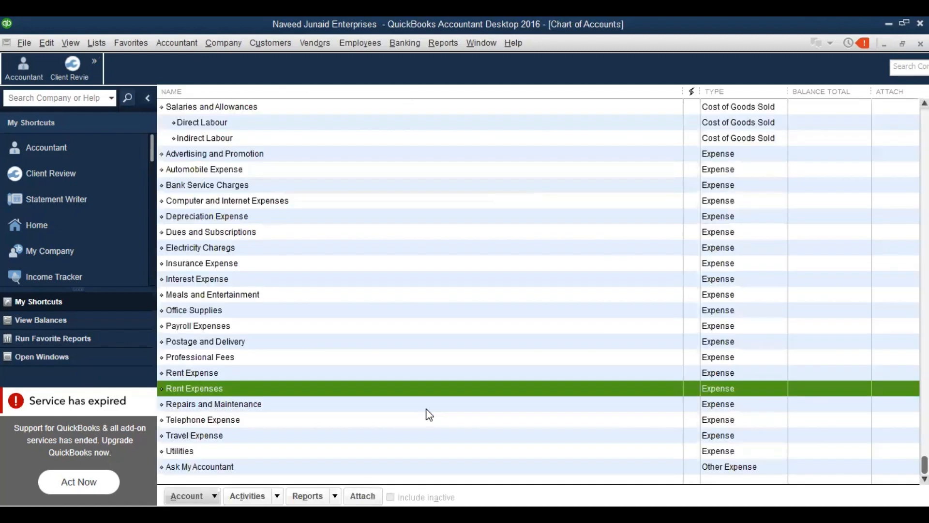
pyautogui.click(230, 373)
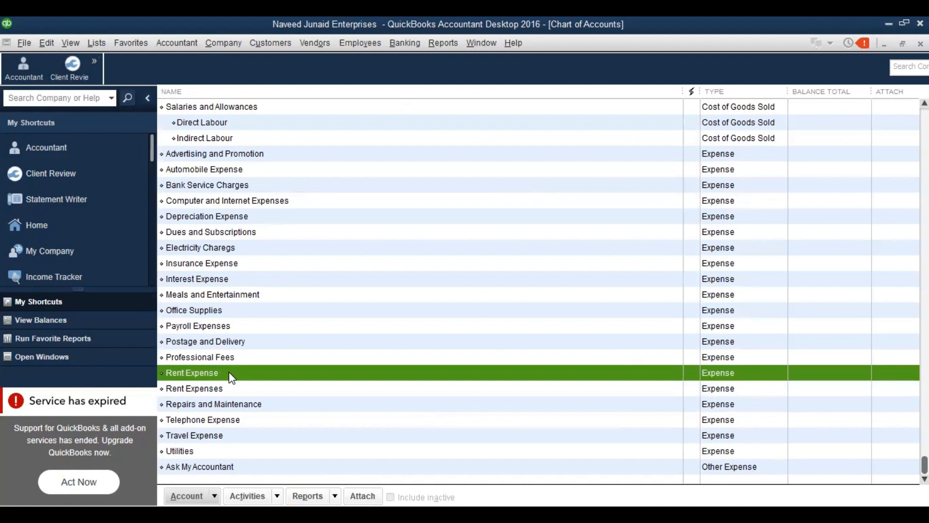
pyautogui.doubleClick(230, 373)
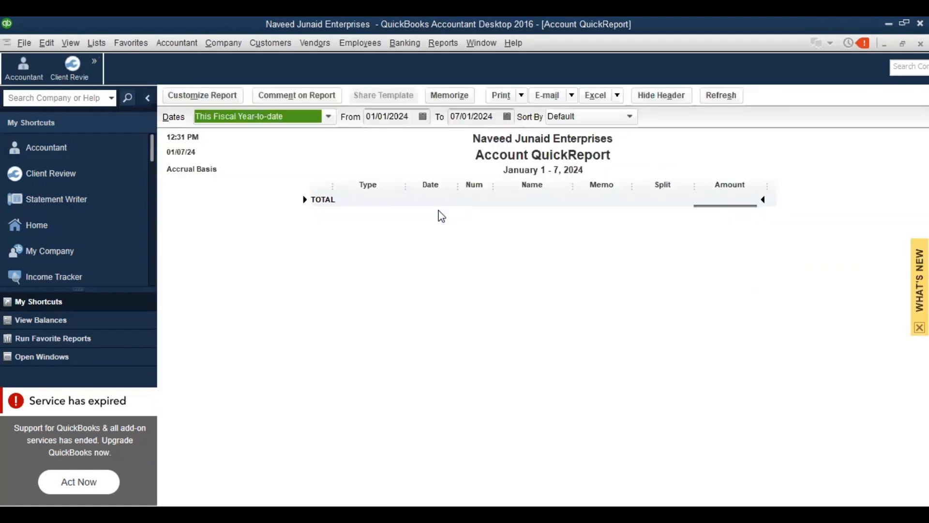
pyautogui.press('Escape')
pyautogui.click(219, 389)
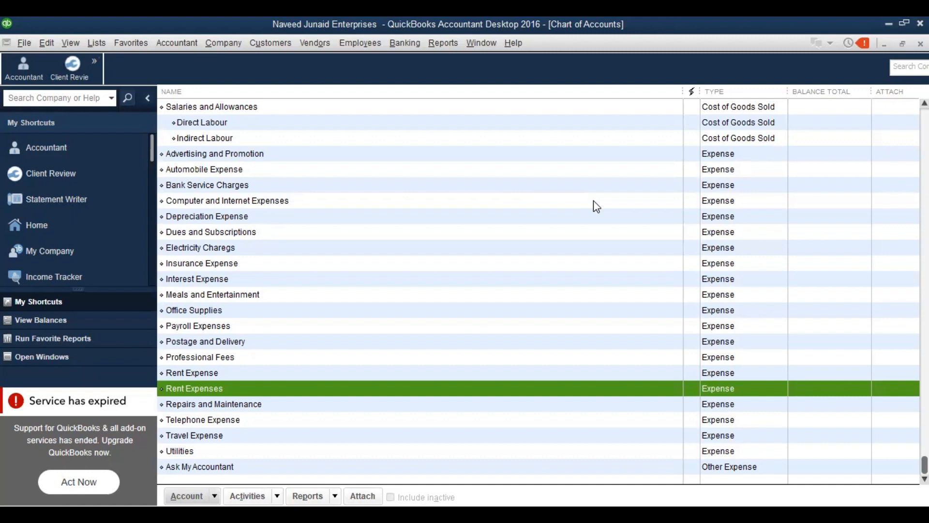
# Open the Vendor Center listing the vendors dd, ICI and K Electirc
pyautogui.click(405, 44)
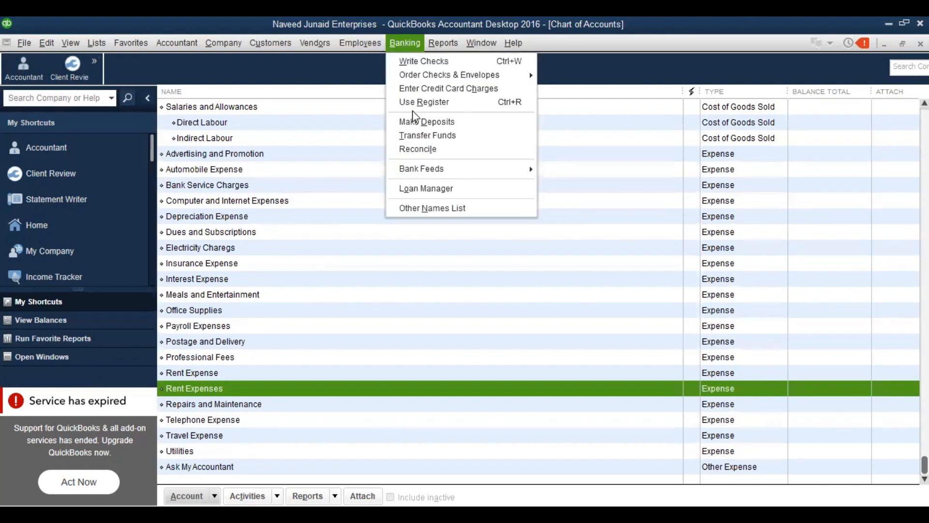
pyautogui.press('Escape')
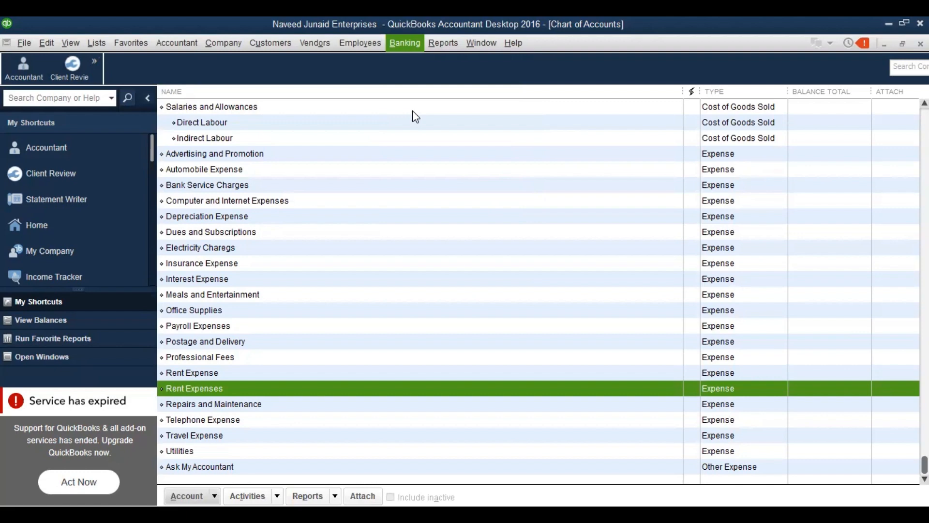
pyautogui.click(318, 45)
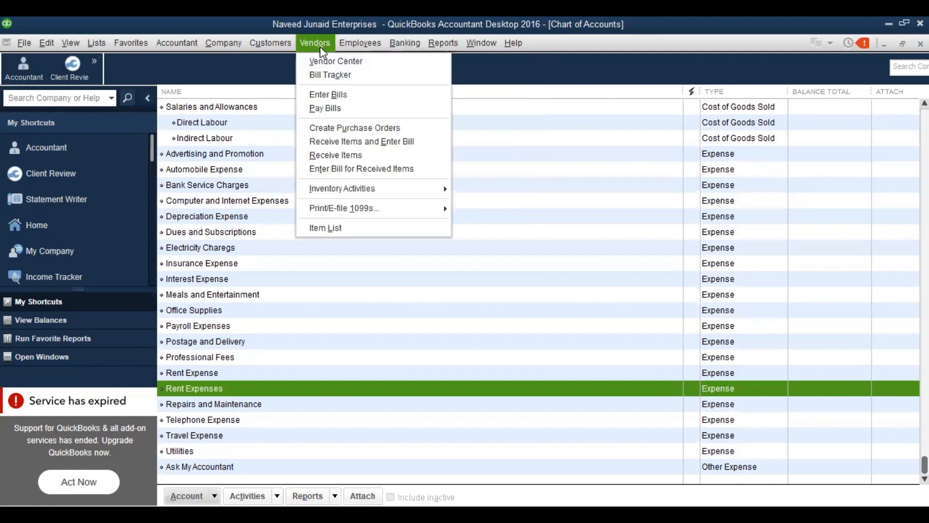
pyautogui.click(325, 61)
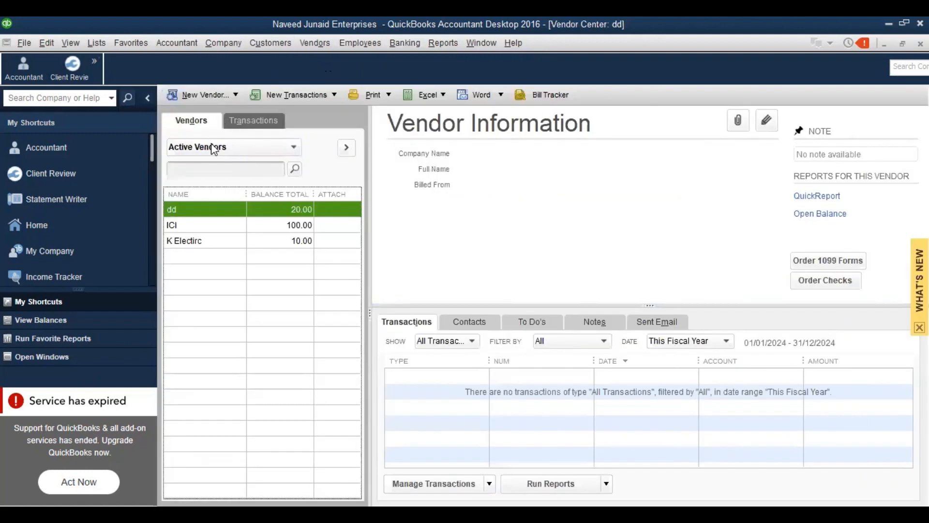
# Add the landlord as a new vendor, copying the vendor name into Company Name, then close the Vendor Center
pyautogui.click(205, 95)
pyautogui.click(205, 112)
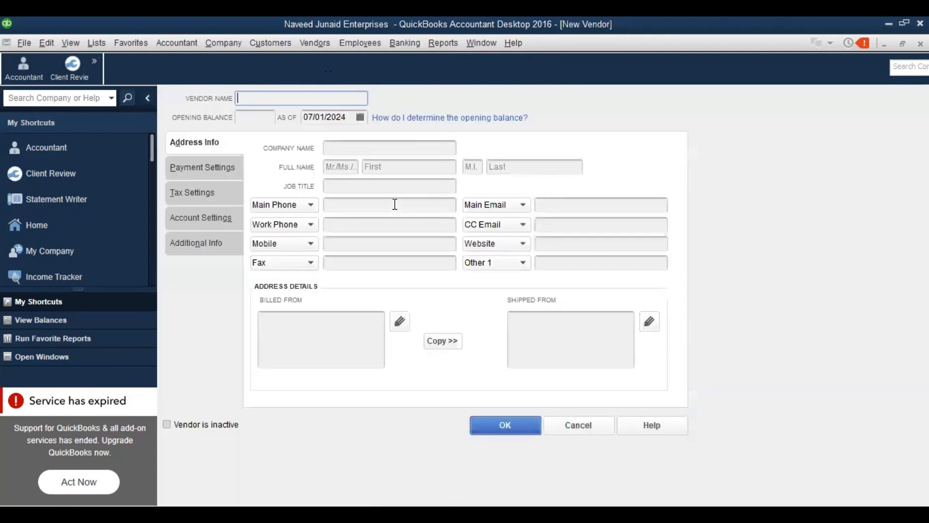
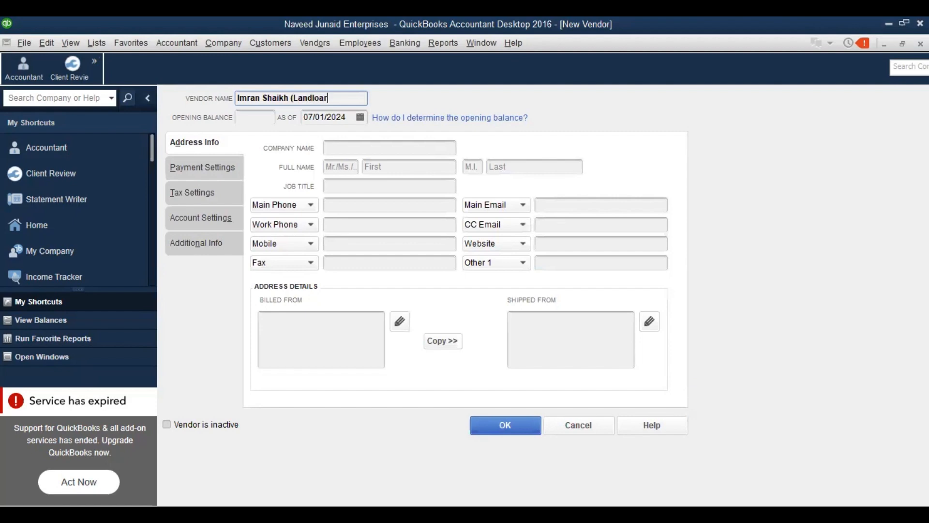
pyautogui.write('d)')
pyautogui.moveTo(338, 98); pyautogui.dragTo(233, 110)
pyautogui.hotkey('ctrl', 'c')
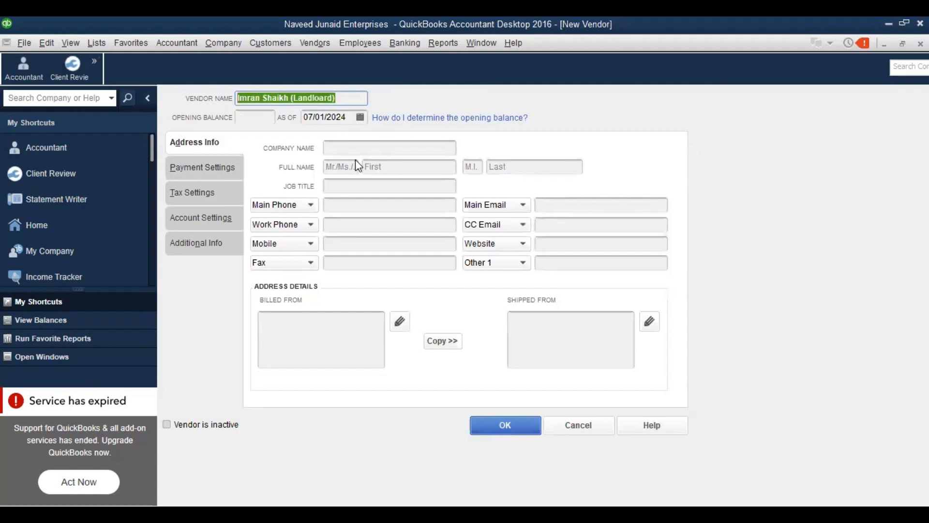
pyautogui.click(368, 149)
pyautogui.hotkey('ctrl', 'v')
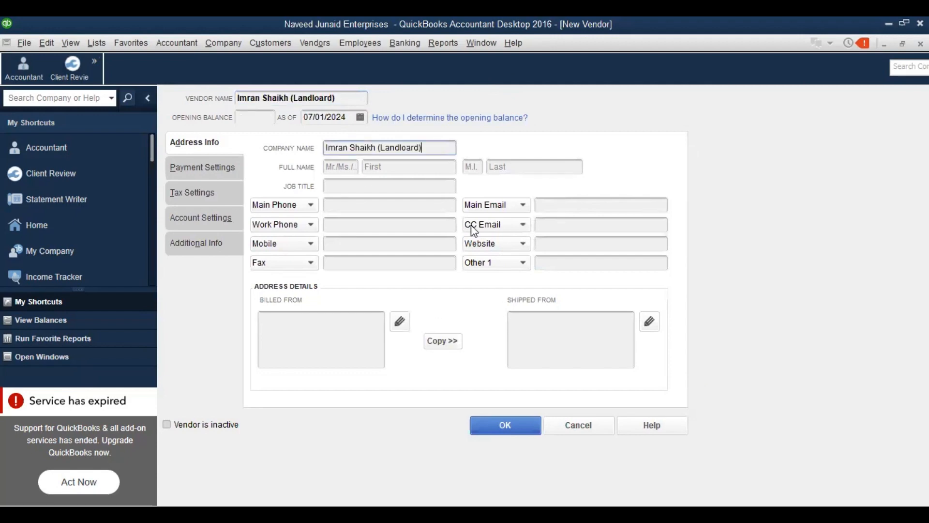
pyautogui.click(523, 435)
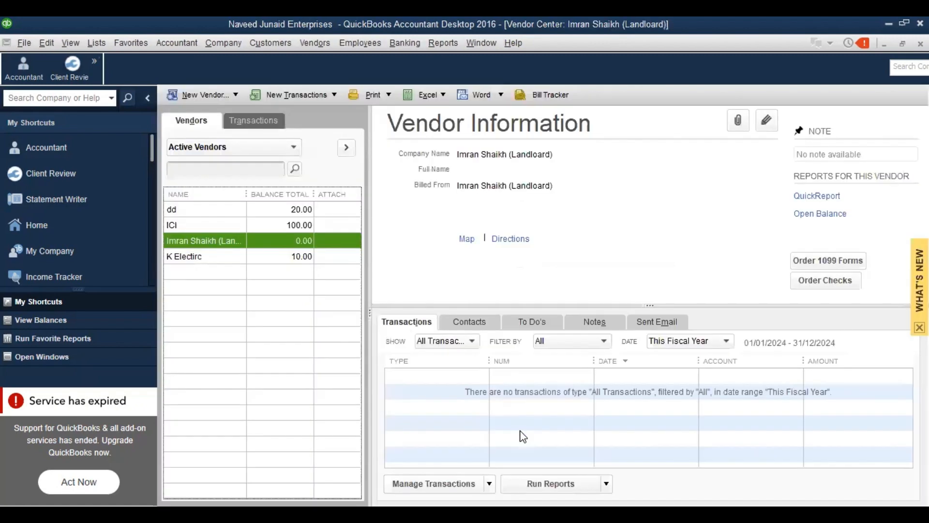
pyautogui.press('Escape')
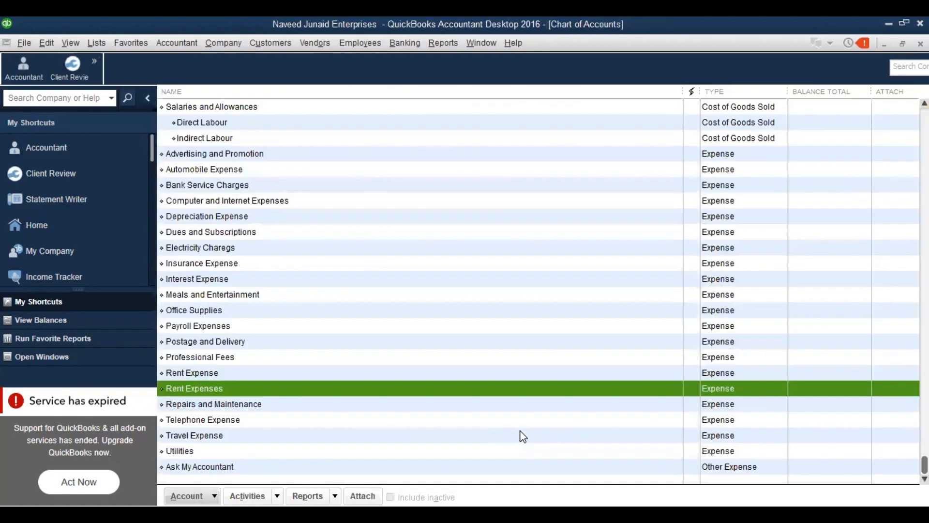
# Close the Chart of Accounts and open a maximized Write Checks form drawn on Cas in Hand
pyautogui.press('Escape')
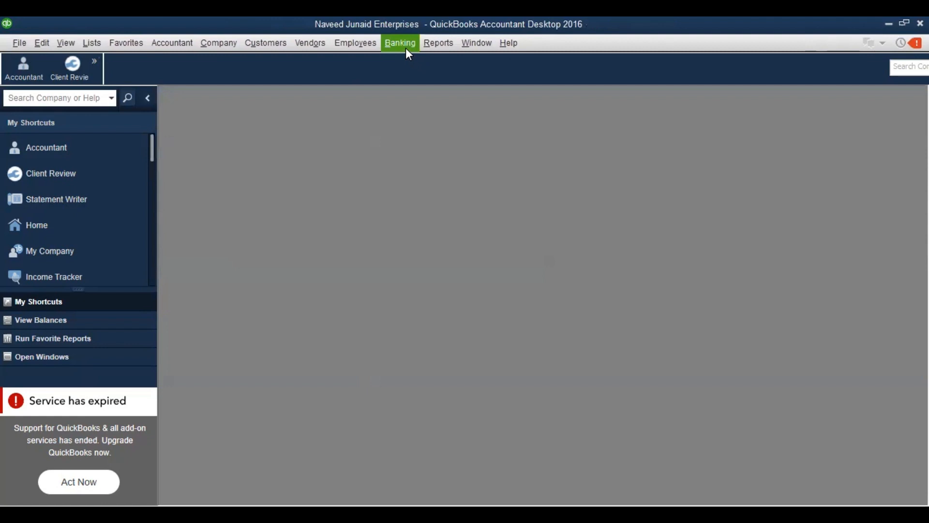
pyautogui.click(405, 48)
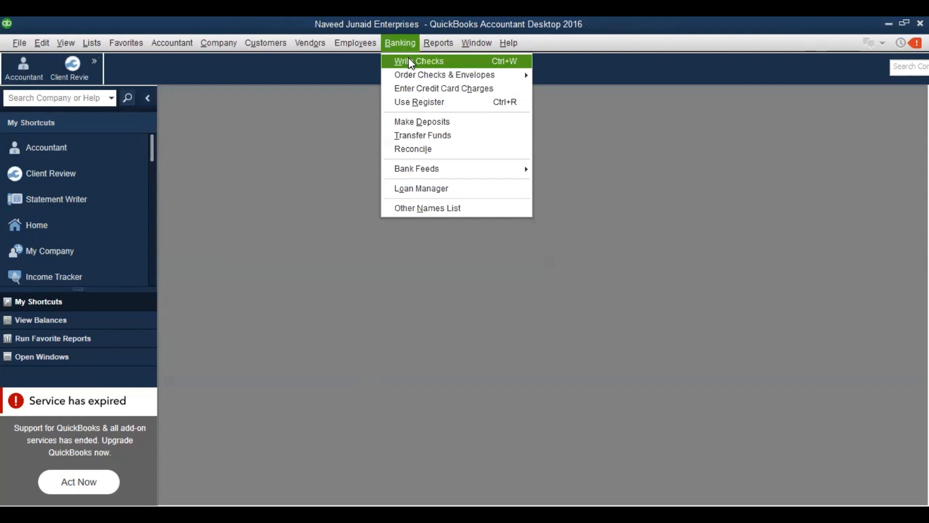
pyautogui.click(409, 62)
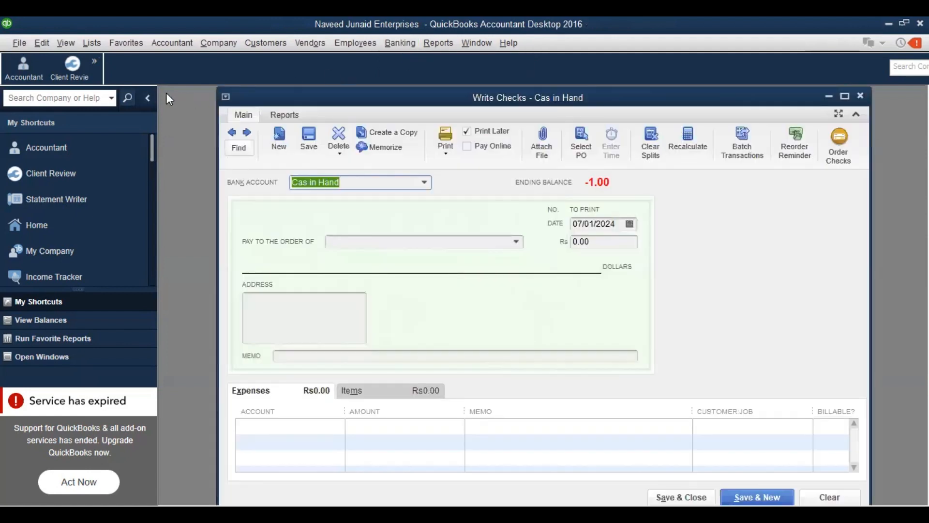
pyautogui.click(149, 100)
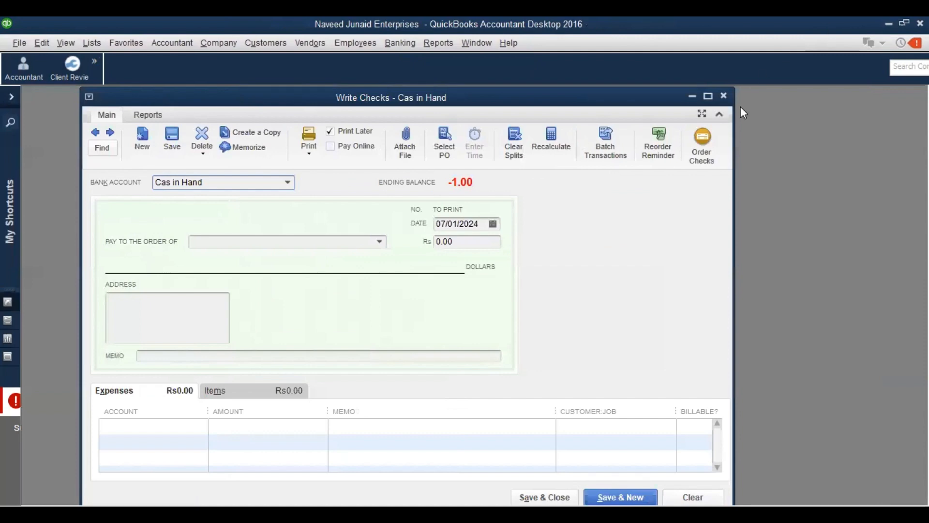
pyautogui.click(709, 97)
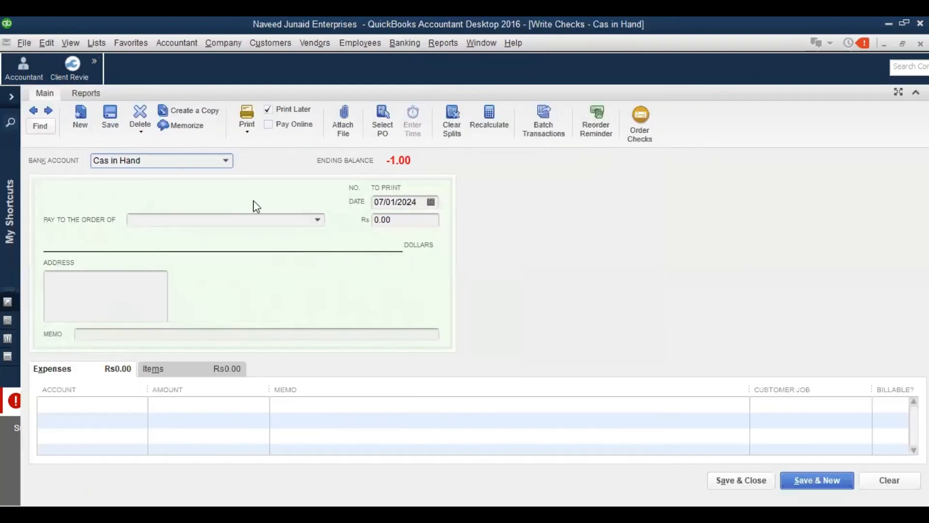
pyautogui.click(225, 162)
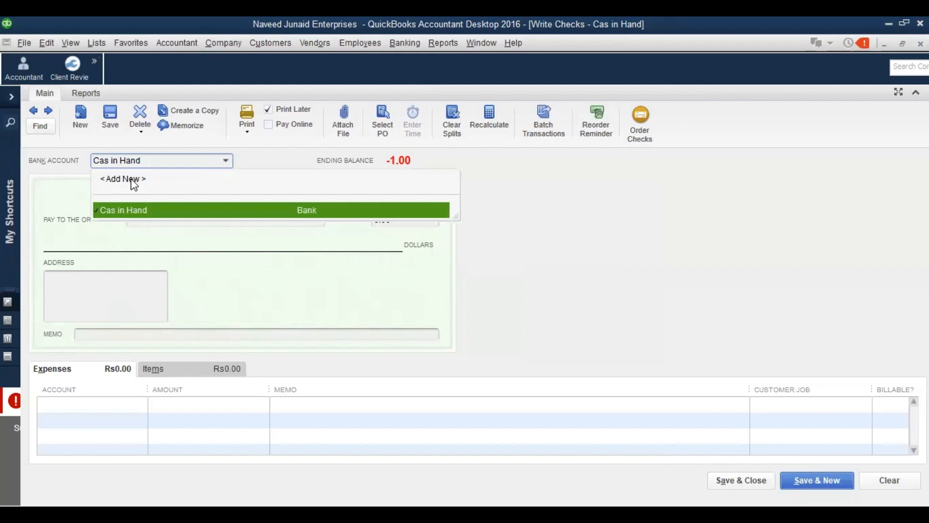
# Add a new Bank-type account named 'HBL **520' from the bank account list
pyautogui.click(224, 182)
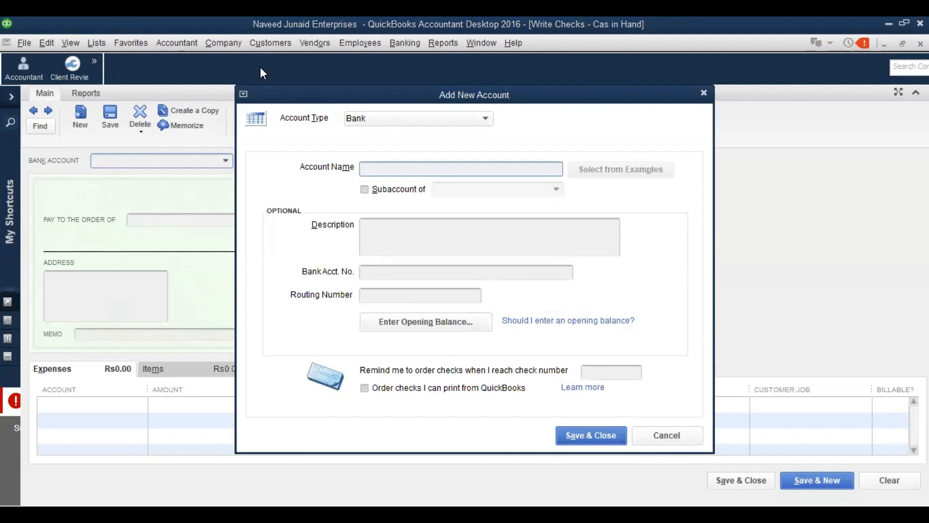
pyautogui.click(392, 121)
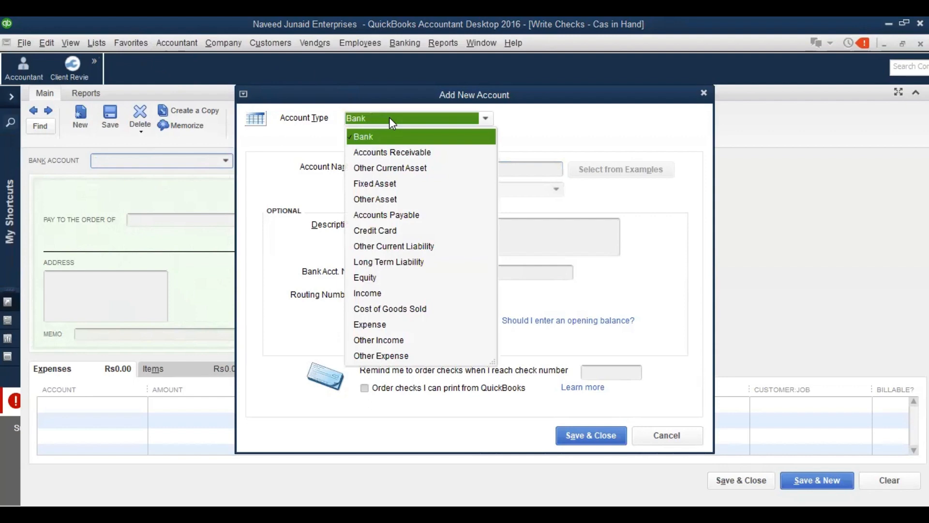
pyautogui.click(389, 118)
pyautogui.click(388, 165)
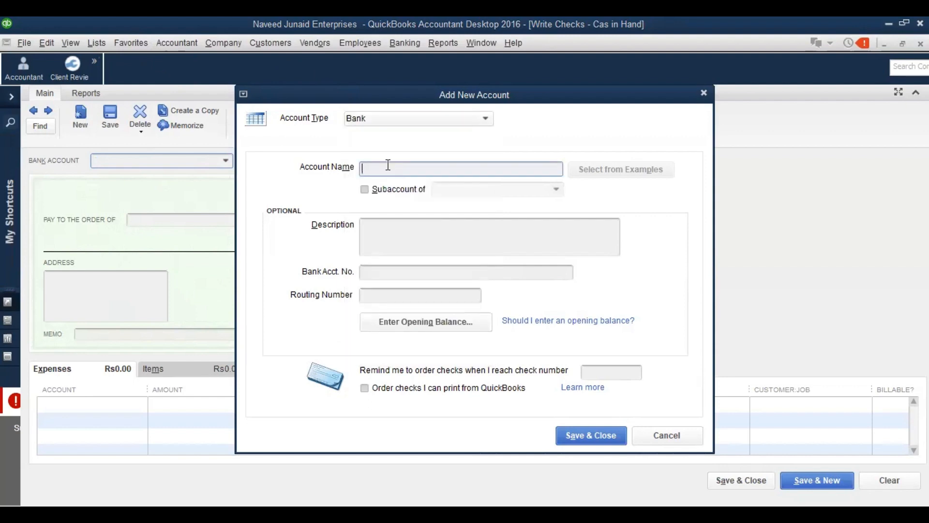
pyautogui.write('HBL **520')
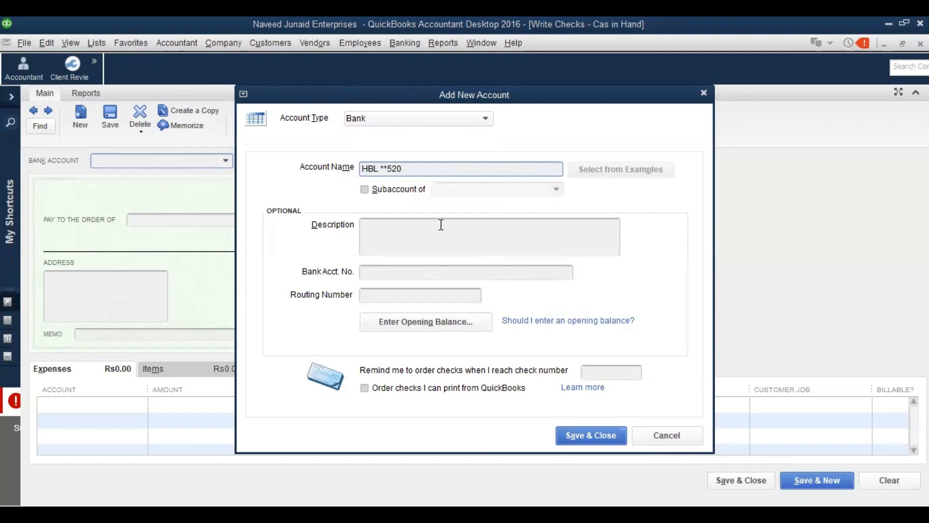
# Fill the description with the account's IBAN and the note 'This my operating account.'
pyautogui.click(496, 232)
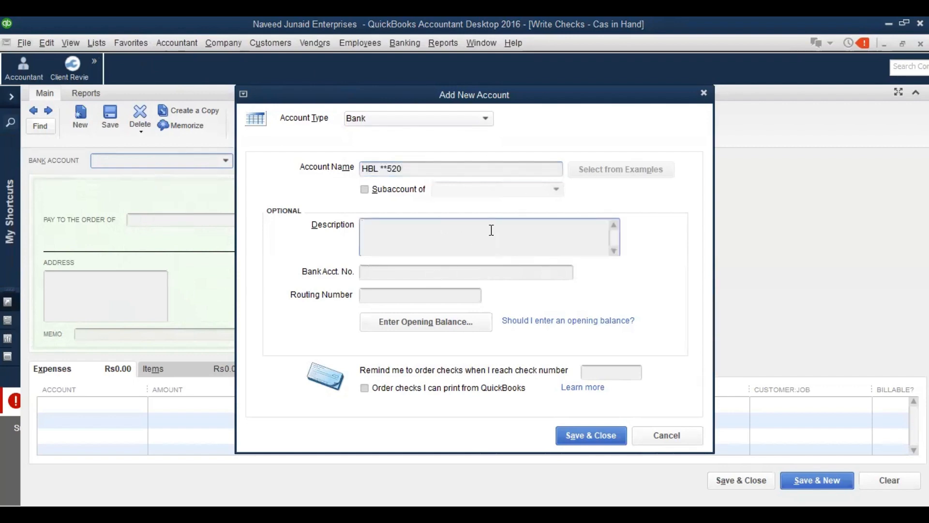
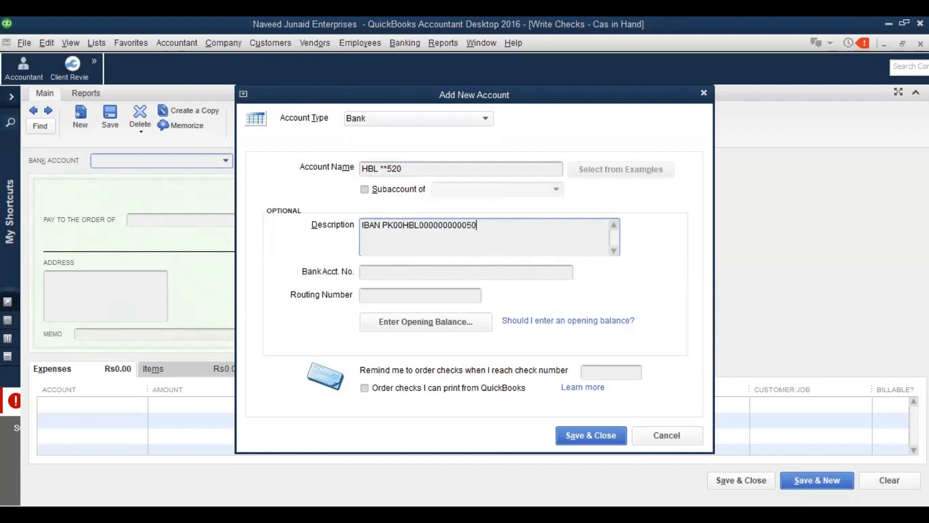
pyautogui.press('BackSpace')
pyautogui.press('BackSpace')
pyautogui.press('Return')
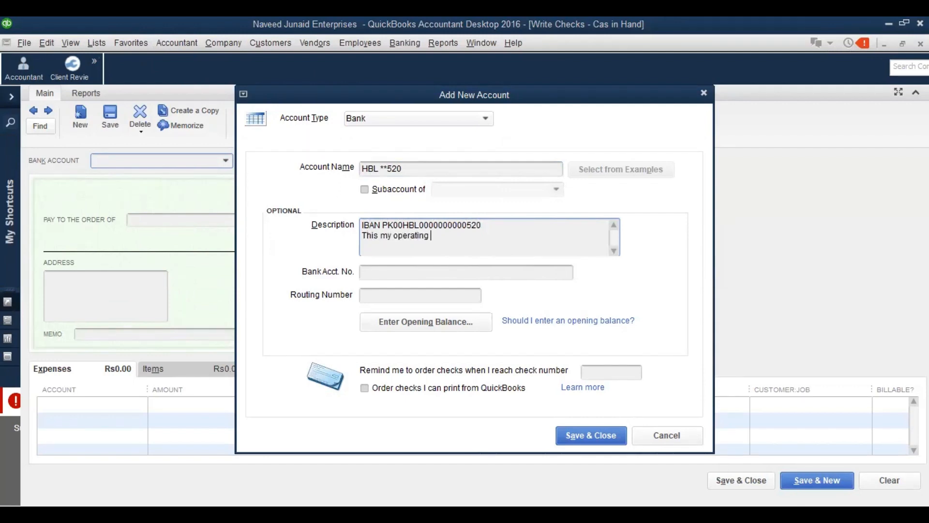
# Save the HBL account and keep HBL **520 as the check's bank account
pyautogui.click(598, 432)
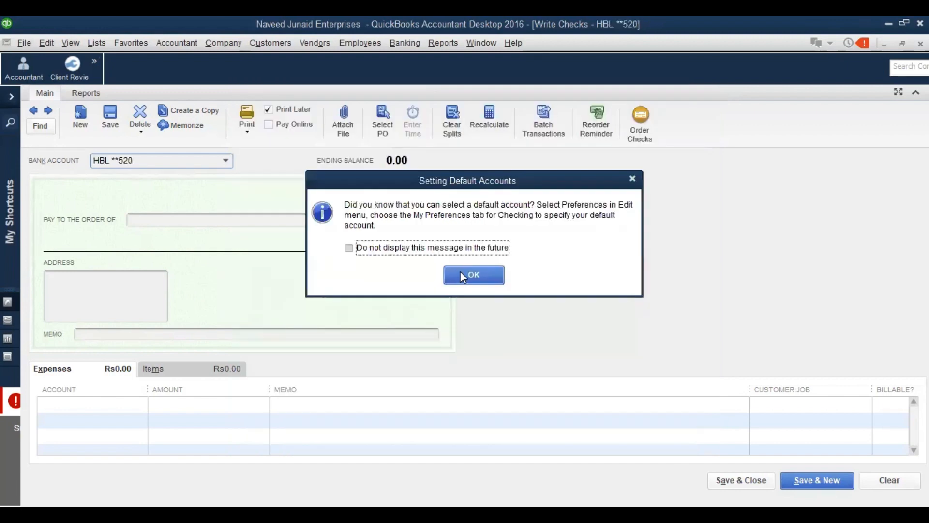
pyautogui.click(463, 276)
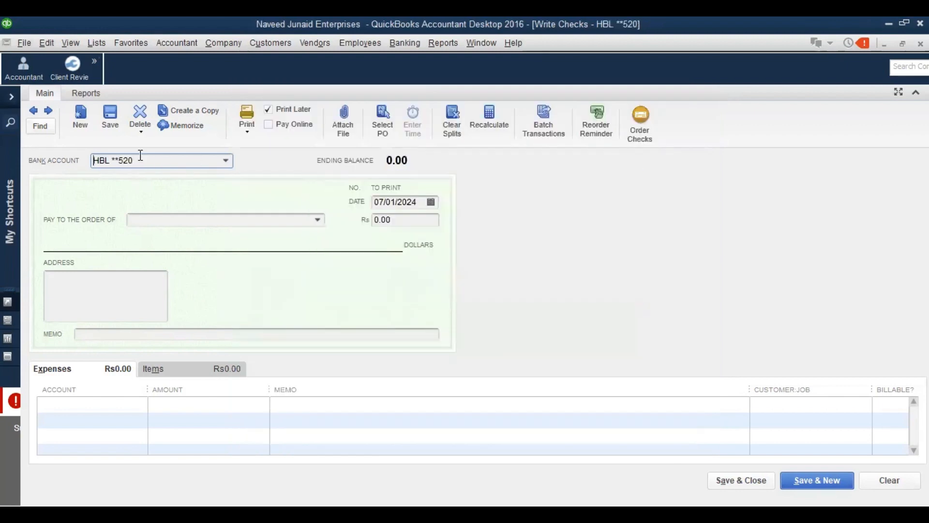
pyautogui.click(226, 162)
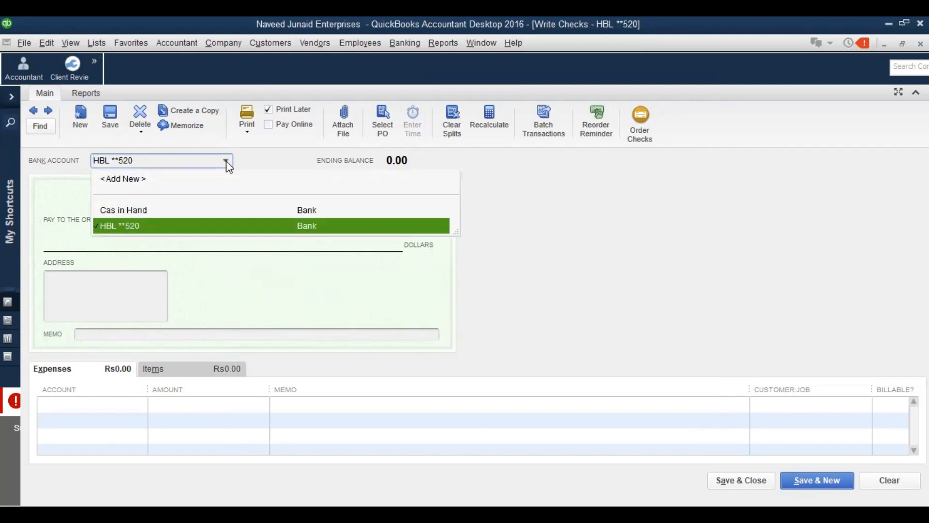
pyautogui.click(226, 161)
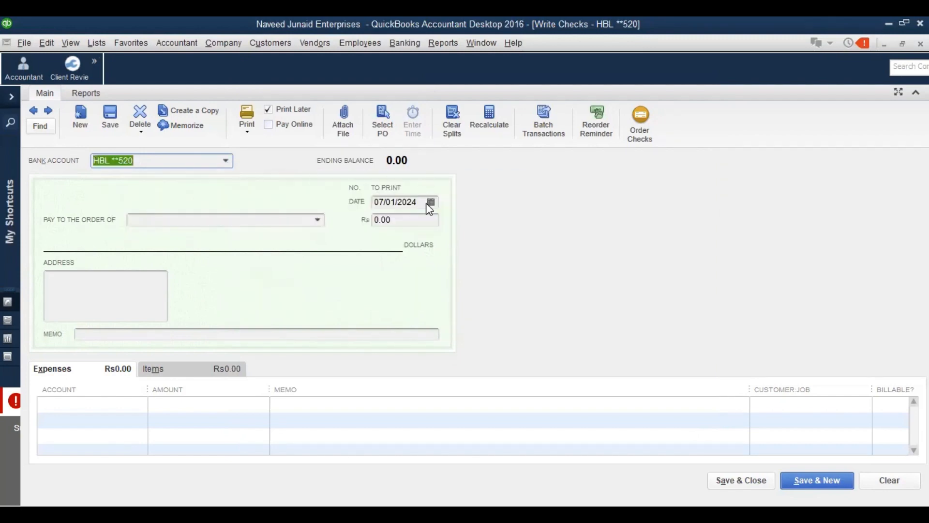
# Make the check payable to the landlord for 100,000.00 with memo 'Rent for the month of Jan 2024'
pyautogui.click(317, 220)
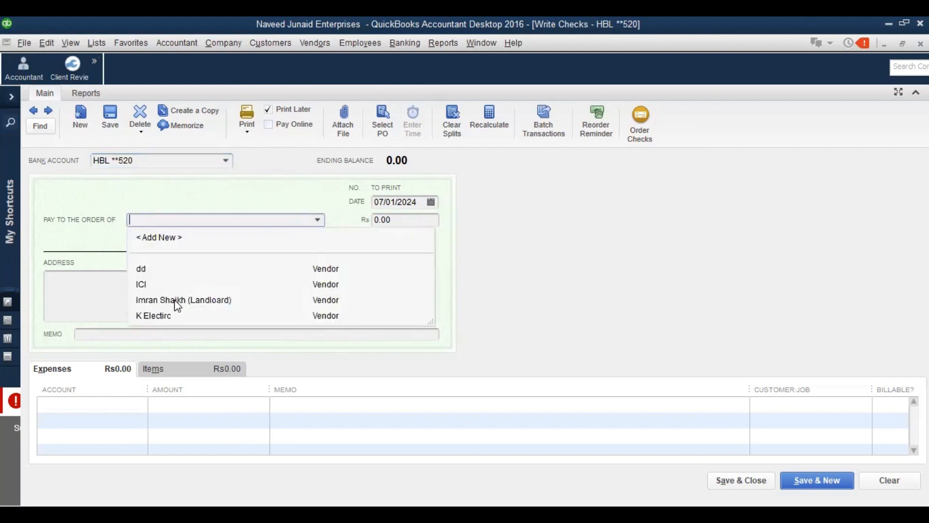
pyautogui.click(177, 303)
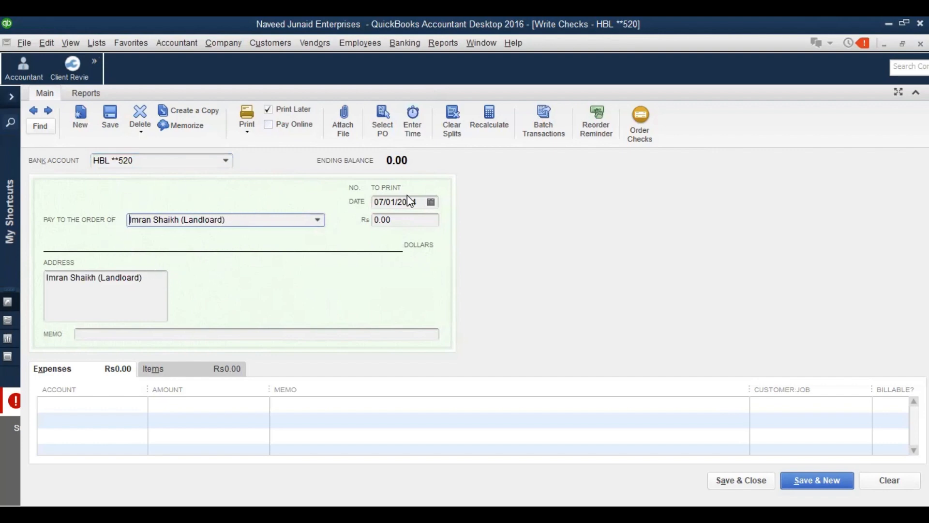
pyautogui.click(397, 222)
pyautogui.write('100000')
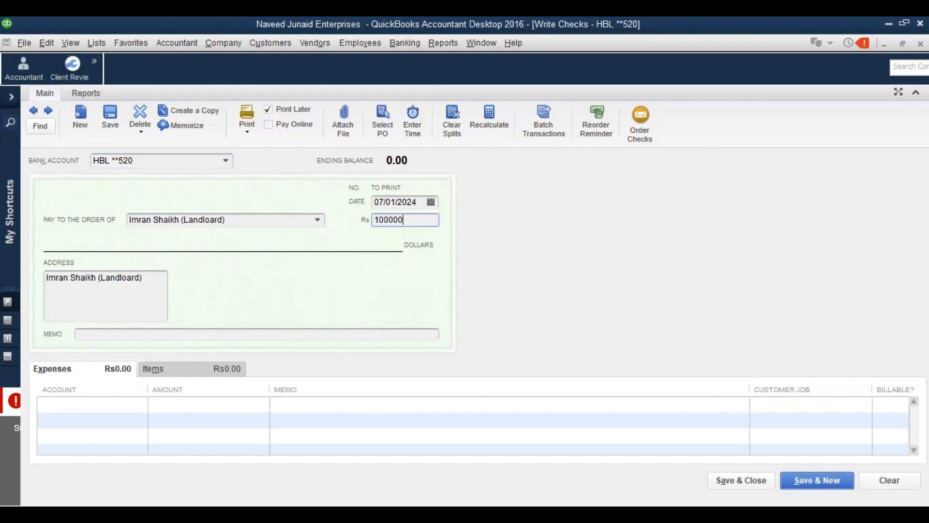
pyautogui.press('Tab')
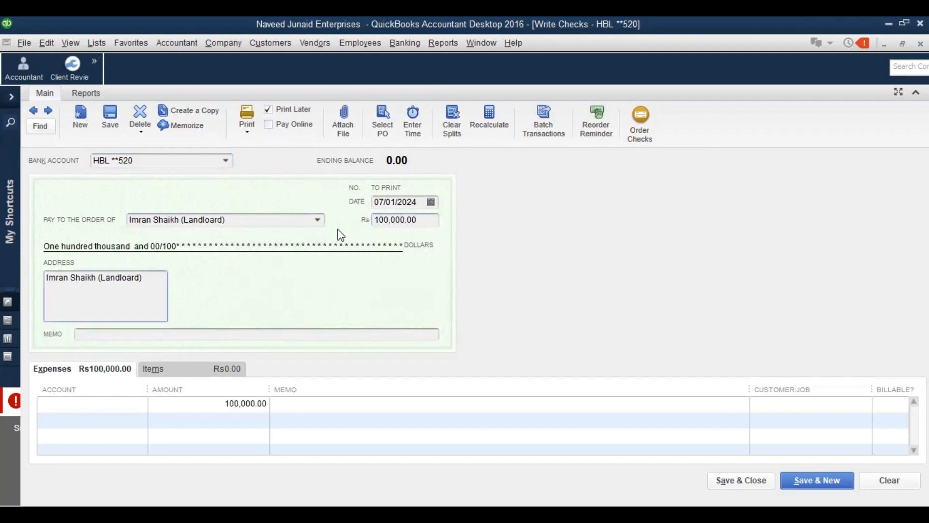
pyautogui.click(130, 334)
pyautogui.write('Rent')
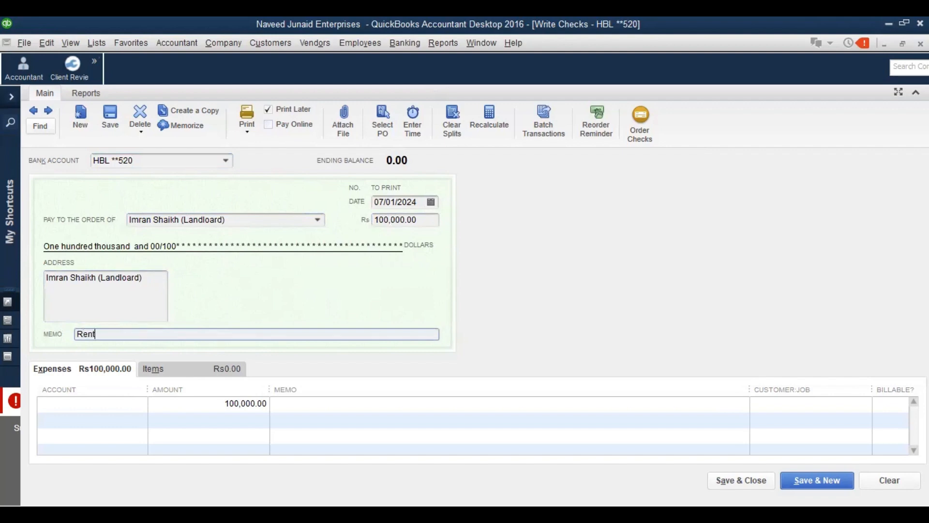
pyautogui.press('BackSpace')
pyautogui.press('BackSpace')
pyautogui.press('BackSpace')
pyautogui.press('BackSpace')
pyautogui.write('Rent for the month of Jan 2024')
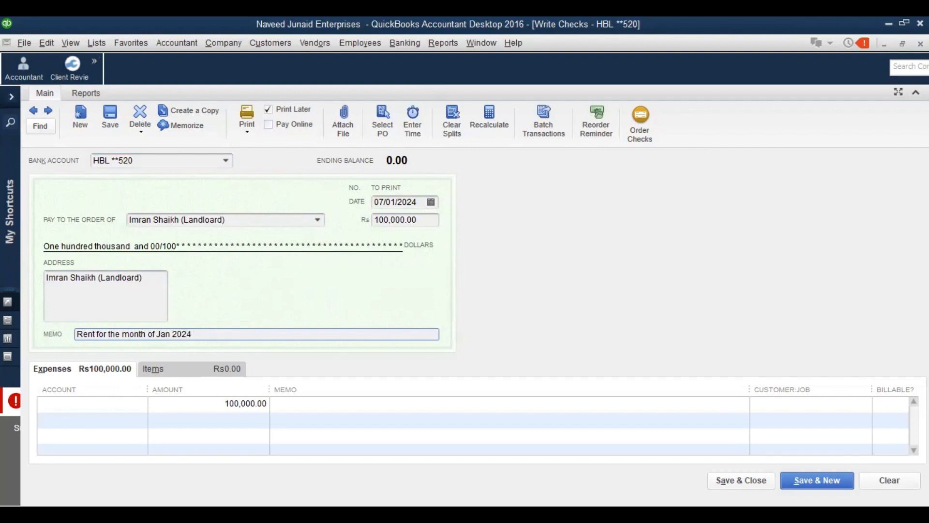
pyautogui.press('Tab')
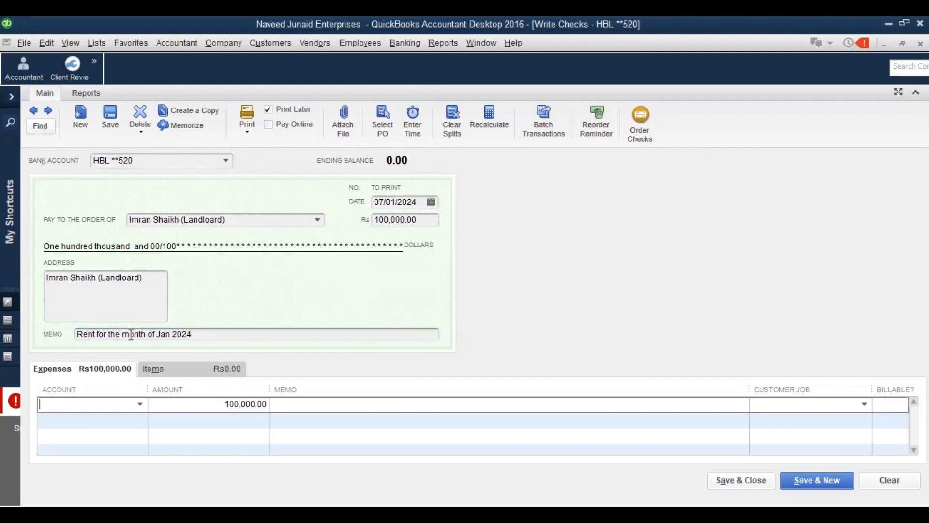
# Charge the check to Rent Expenses, copy the Jan 2024 rent memo onto that line, and save
pyautogui.write('Rent Expense')
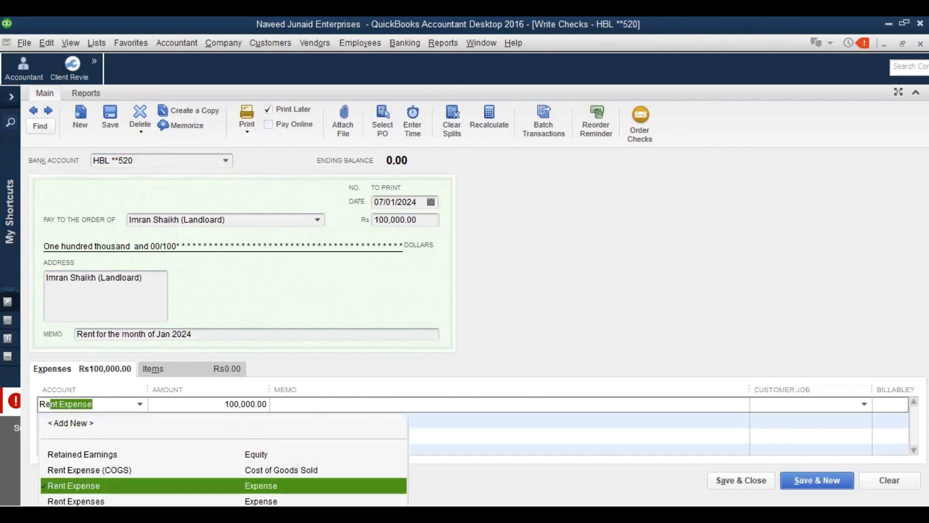
pyautogui.press('Down')
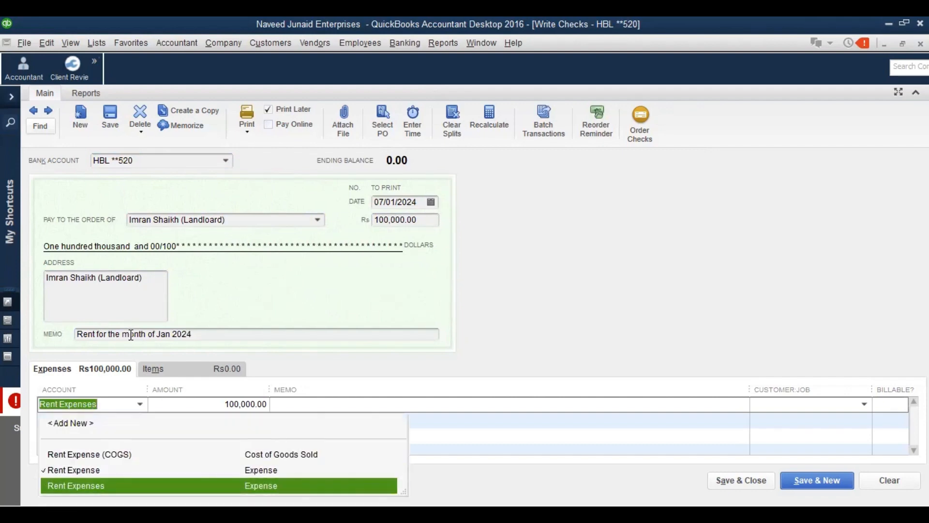
pyautogui.click(130, 335)
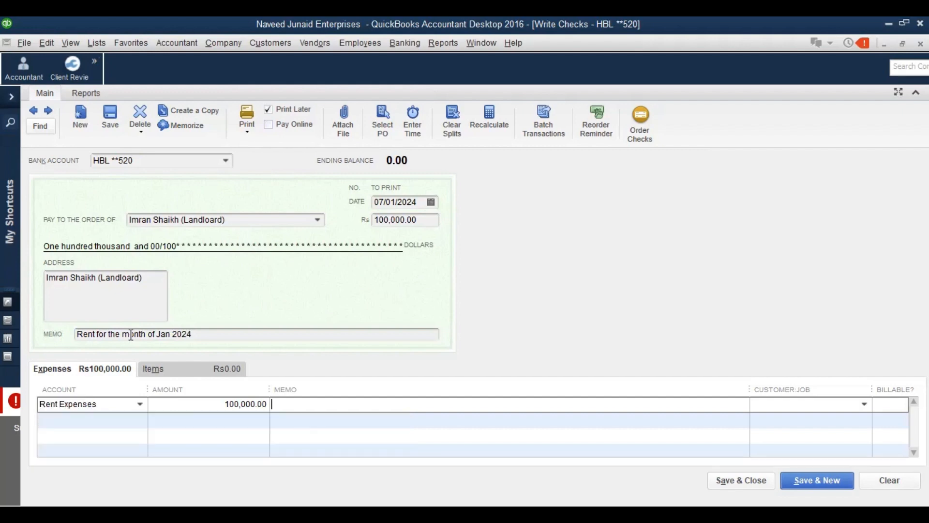
pyautogui.moveTo(194, 334); pyautogui.dragTo(72, 337)
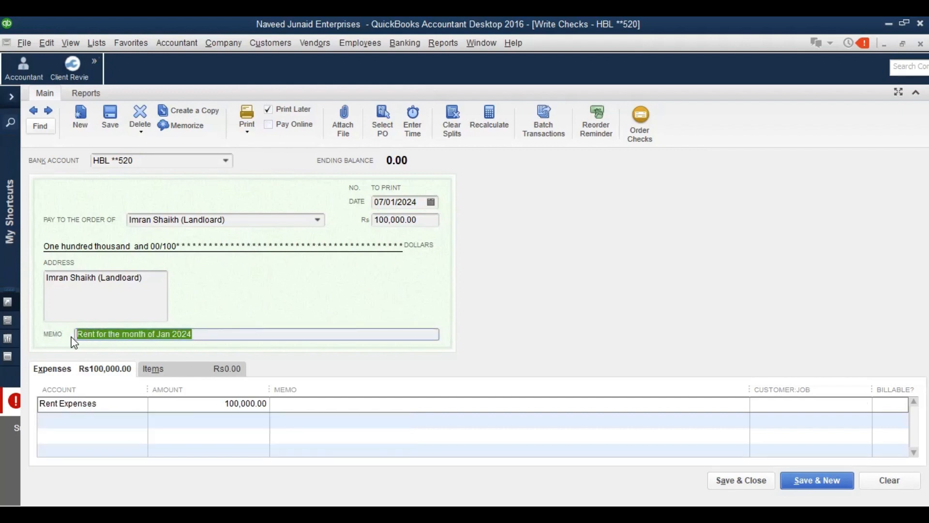
pyautogui.hotkey('ctrl', 'c')
pyautogui.click(291, 409)
pyautogui.hotkey('ctrl', 'v')
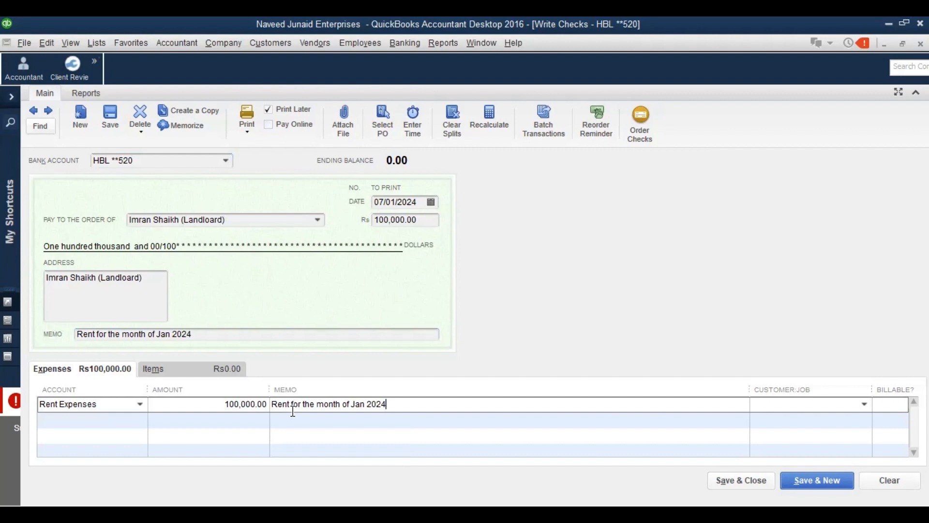
pyautogui.click(726, 480)
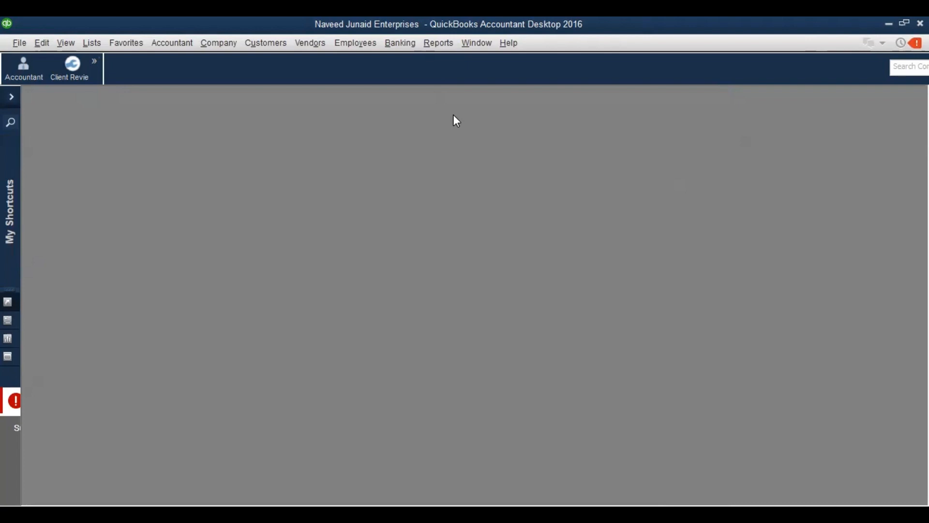
# Open a maximized Profit & Loss Standard report showing Rent Expenses 100,000.00 for January 1–7, 2024
pyautogui.click(430, 45)
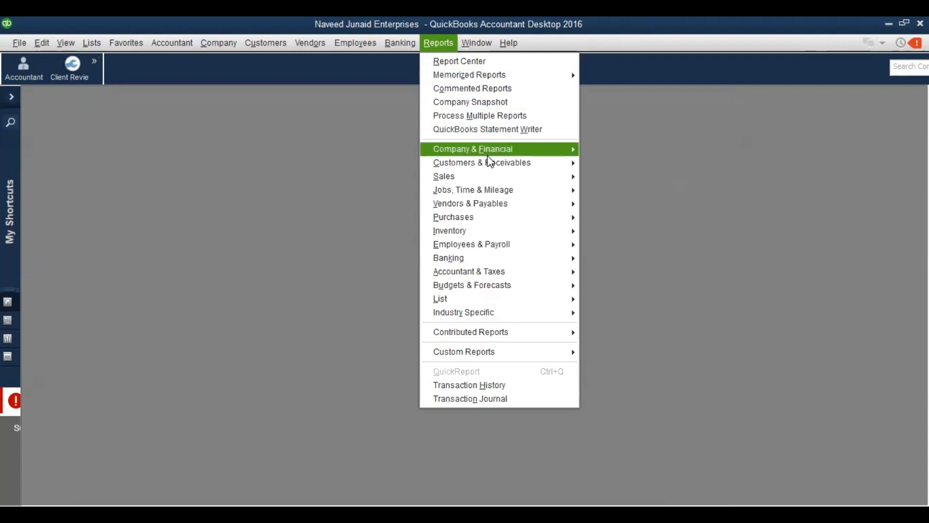
pyautogui.moveTo(489, 156)
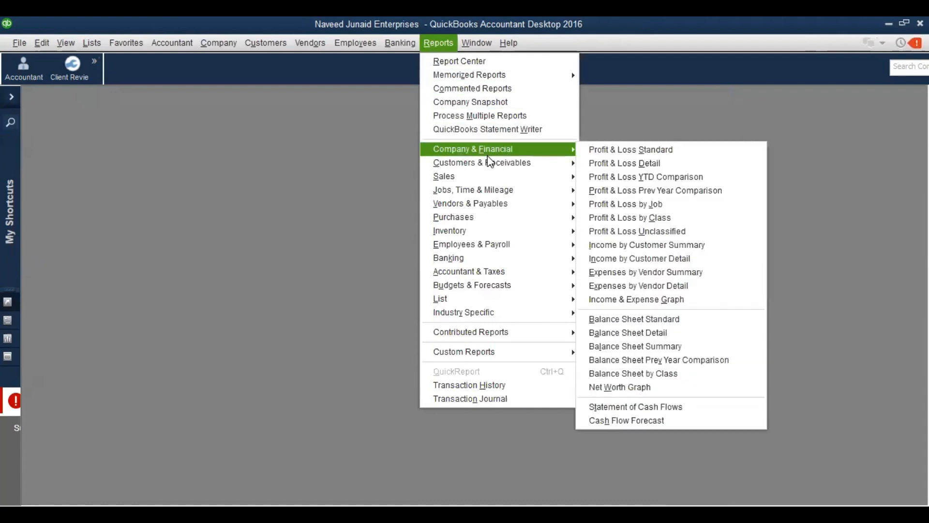
pyautogui.click(612, 150)
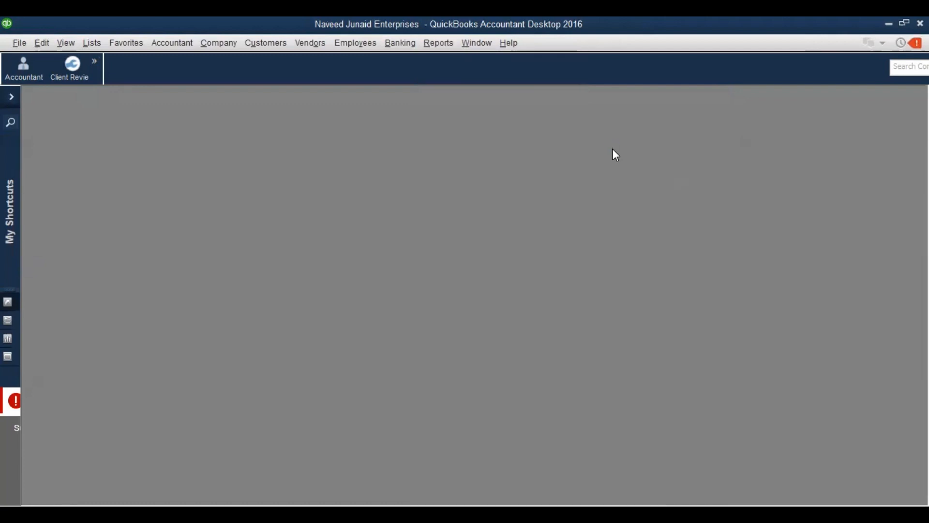
pyautogui.click(694, 204)
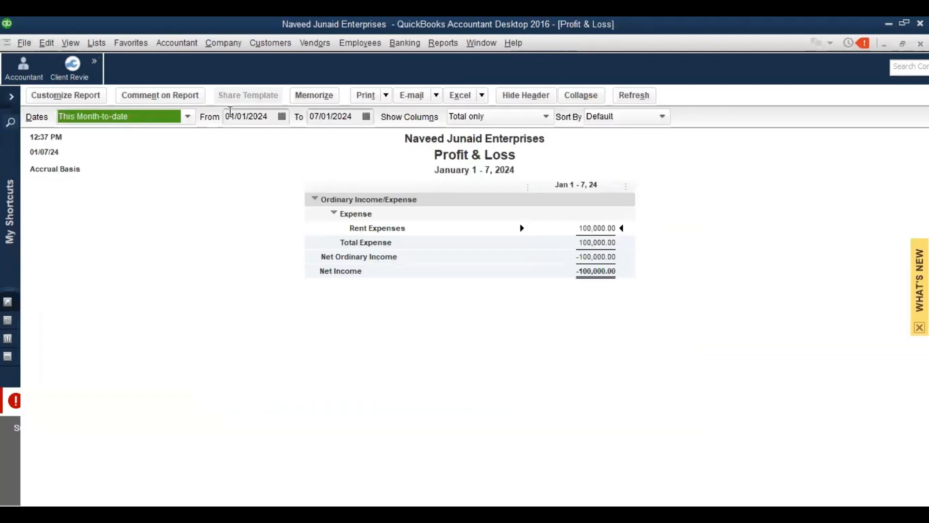
pyautogui.click(371, 117)
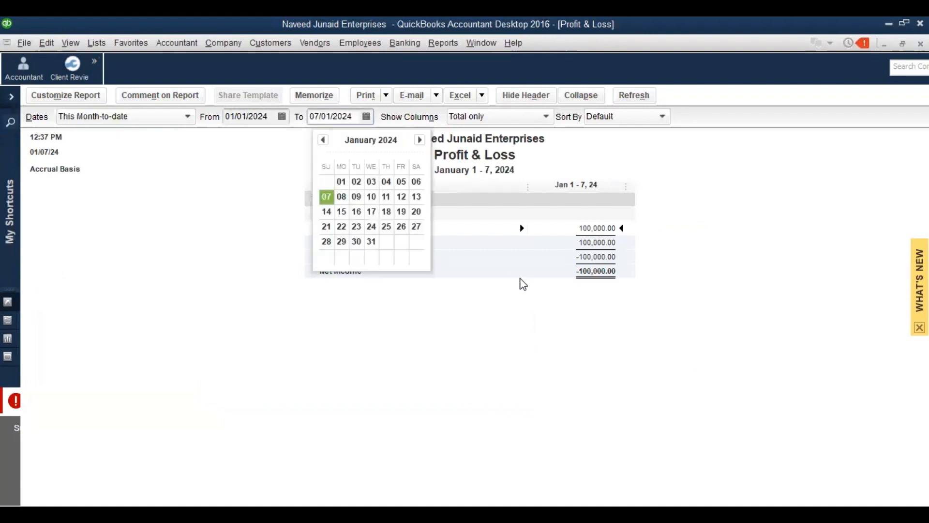
pyautogui.click(519, 278)
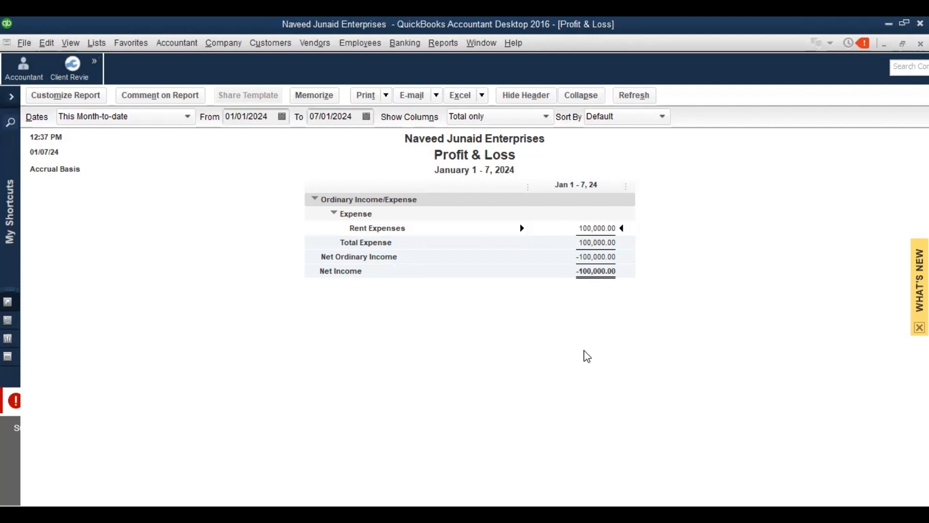
# Open the Balance Sheet Standard report and QuickZoom into the HBL **520 balance
pyautogui.click(432, 49)
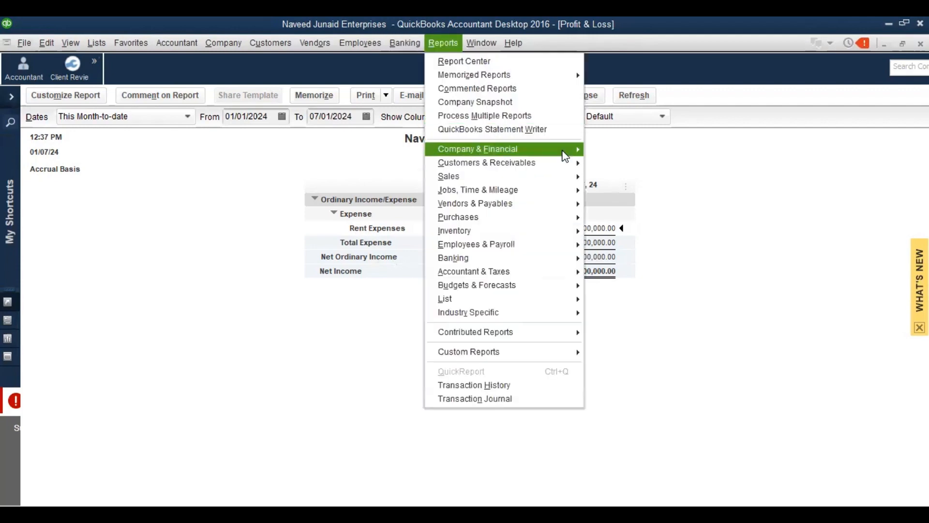
pyautogui.moveTo(582, 162)
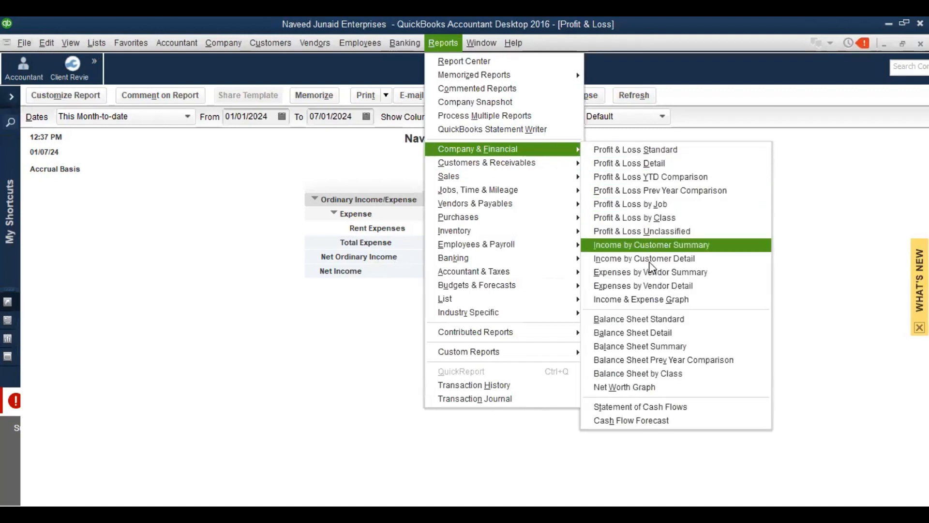
pyautogui.click(643, 319)
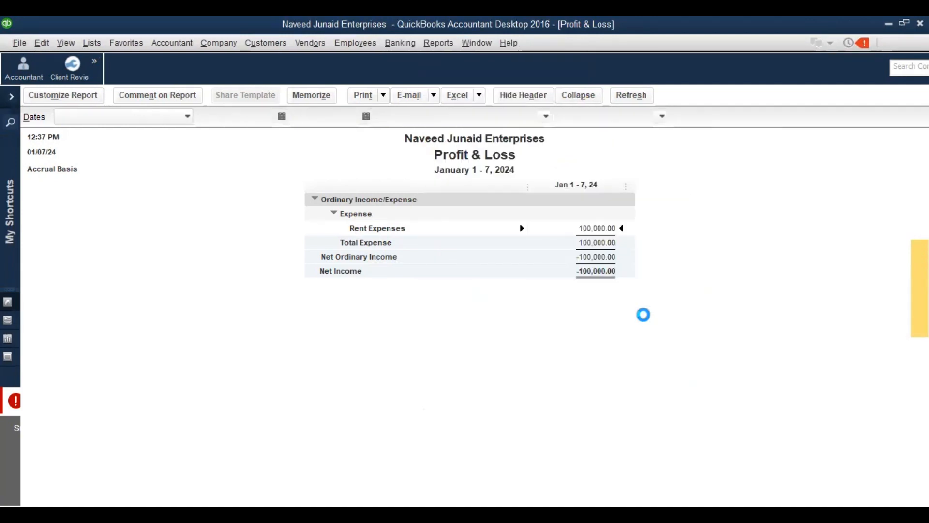
pyautogui.click(598, 257)
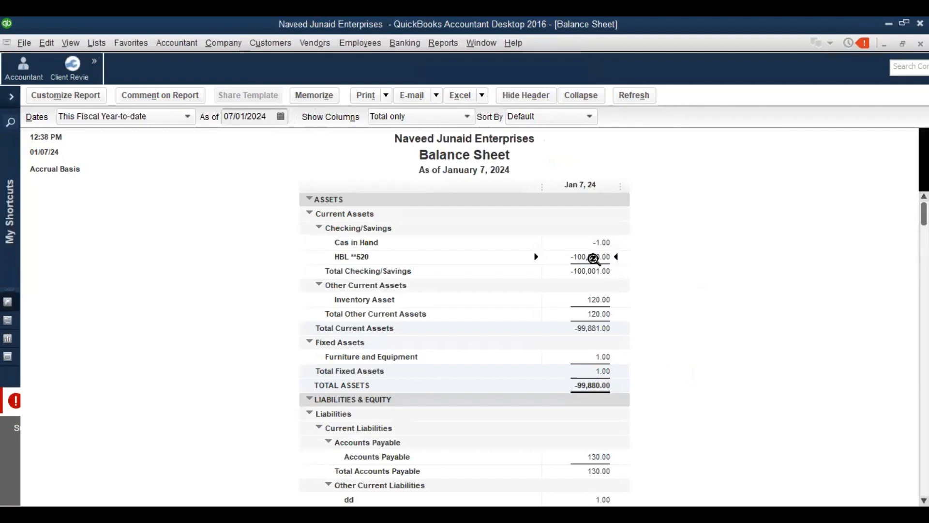
pyautogui.doubleClick(593, 256)
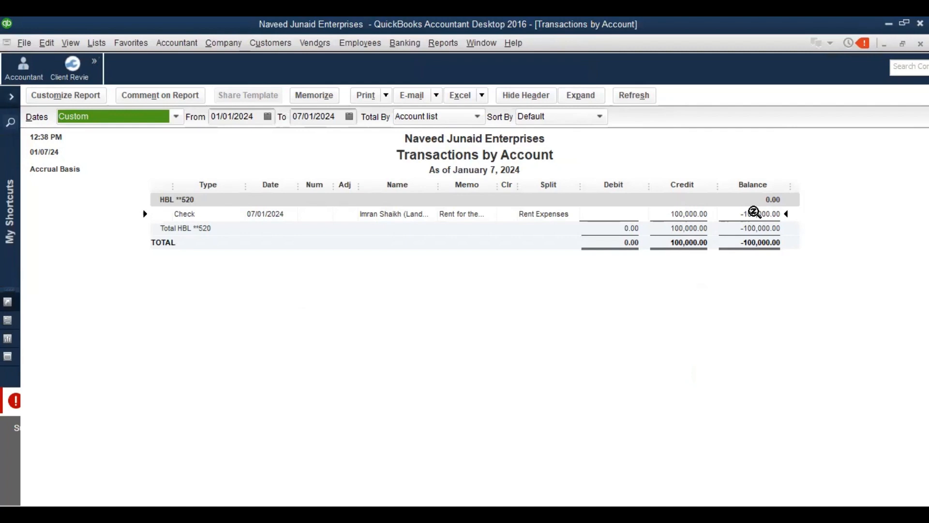
# Return to the Balance Sheet, drill into HBL **520 again, and open the January rent check
pyautogui.press('Escape')
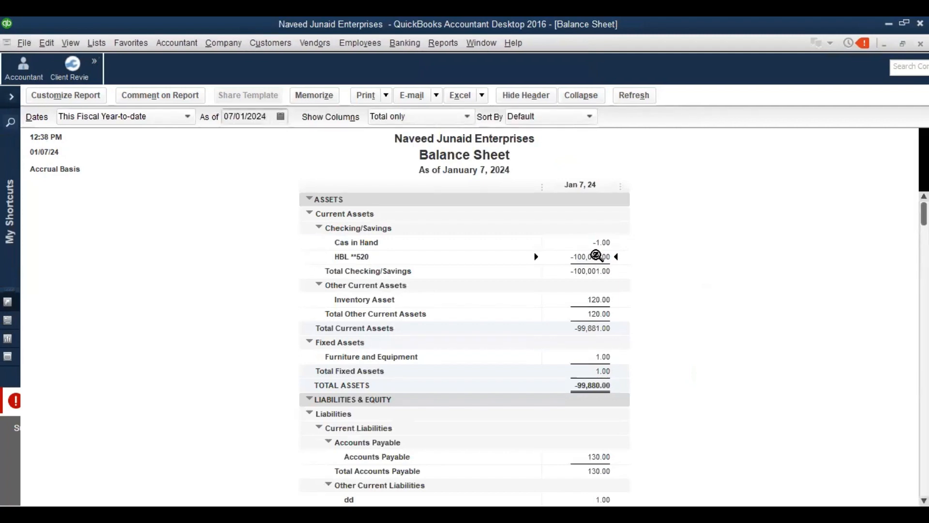
pyautogui.press('Escape')
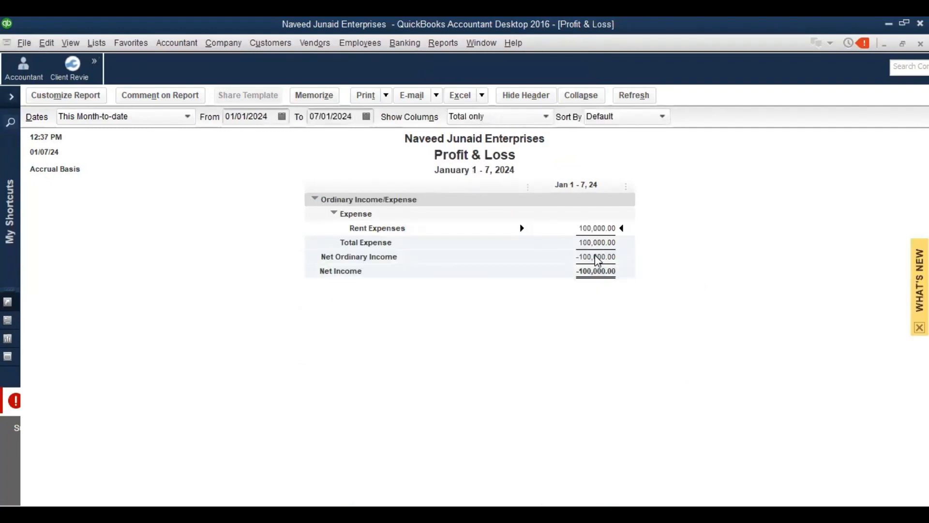
pyautogui.hotkey('ctrl', 'Tab')
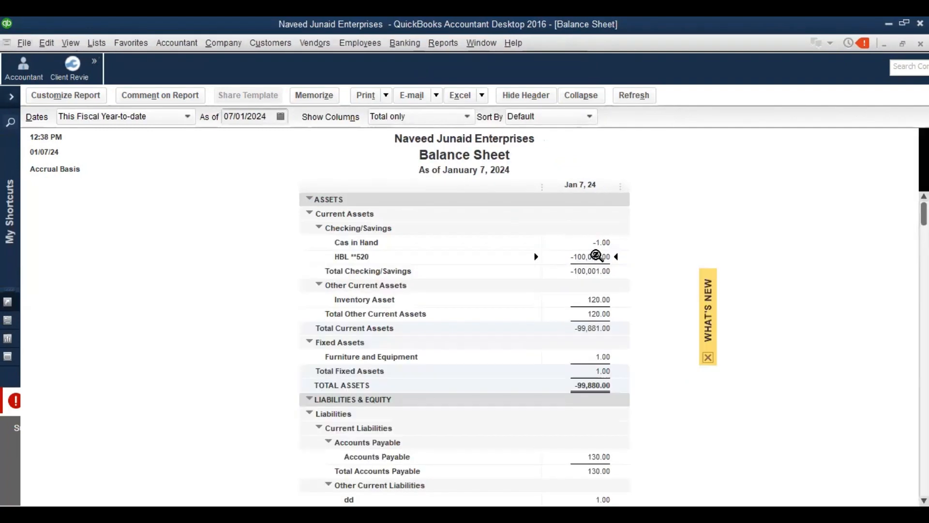
pyautogui.doubleClick(585, 256)
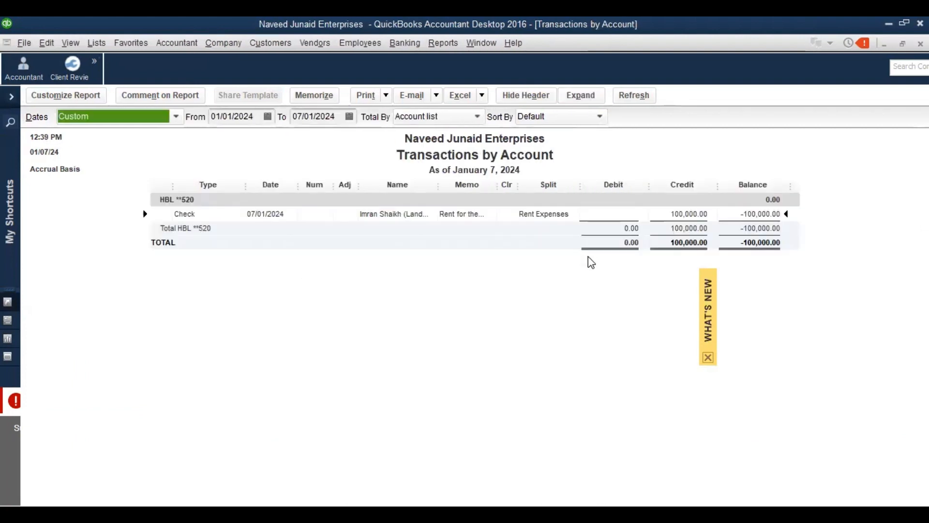
pyautogui.doubleClick(689, 213)
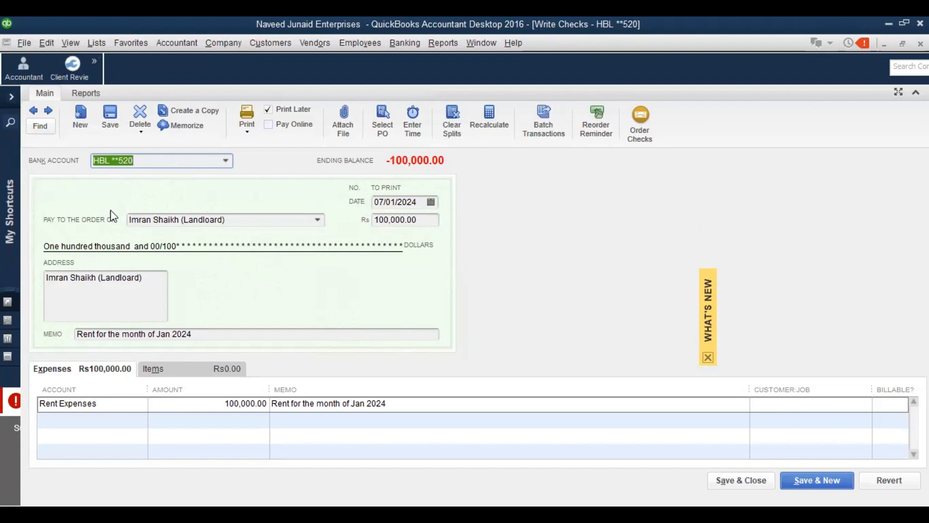
# Show the check's Transaction Journal and resize its Name, Memo and Type columns
pyautogui.click(82, 85)
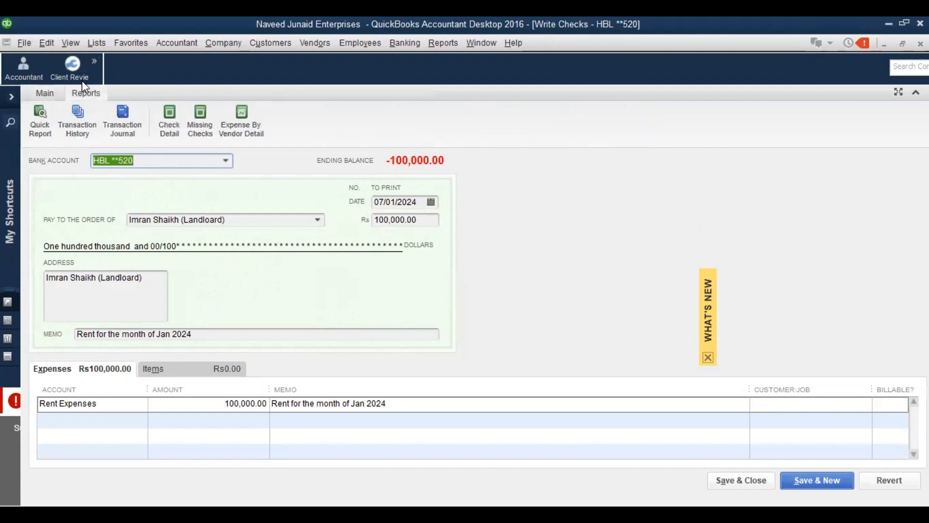
pyautogui.click(121, 124)
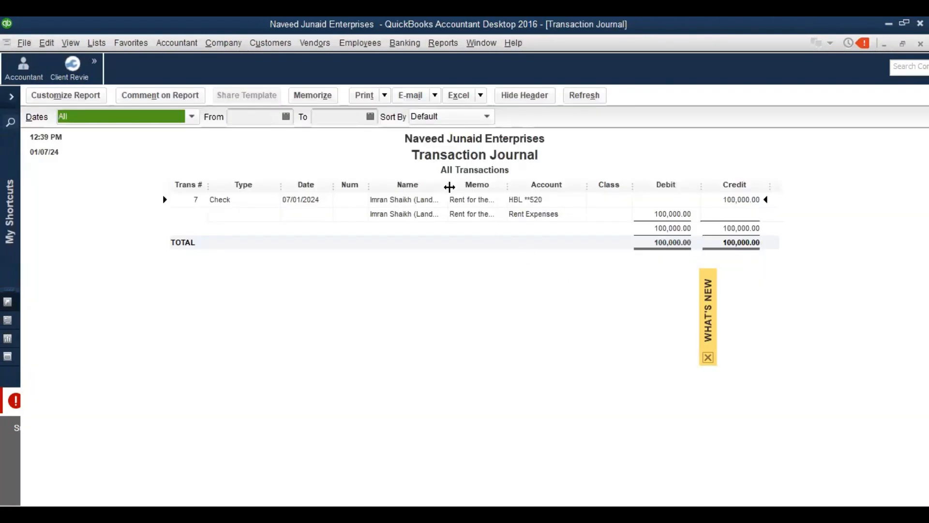
pyautogui.moveTo(448, 186); pyautogui.dragTo(497, 198)
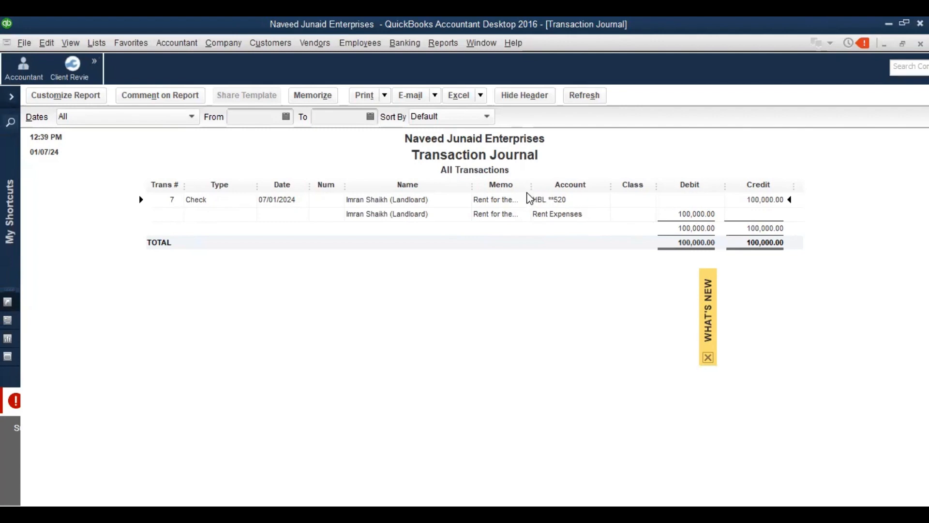
pyautogui.moveTo(531, 182); pyautogui.dragTo(576, 187)
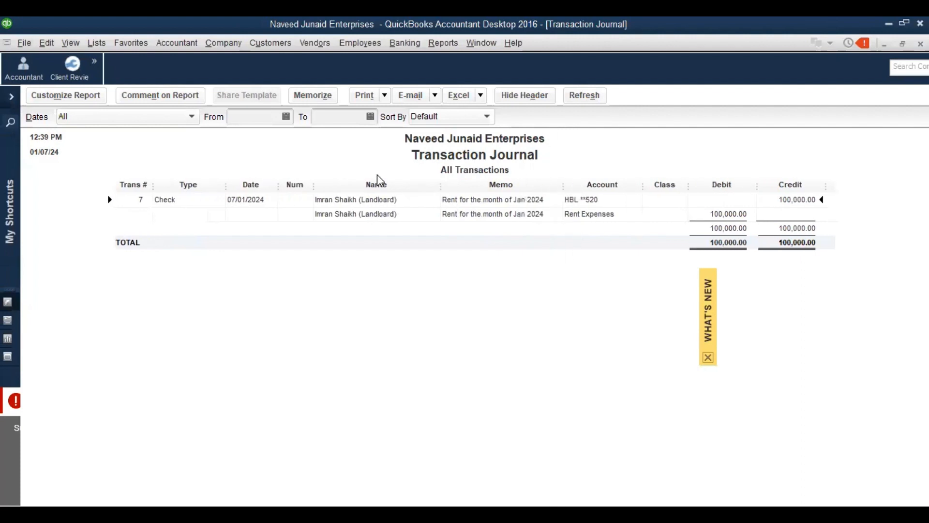
pyautogui.moveTo(440, 185); pyautogui.dragTo(411, 187)
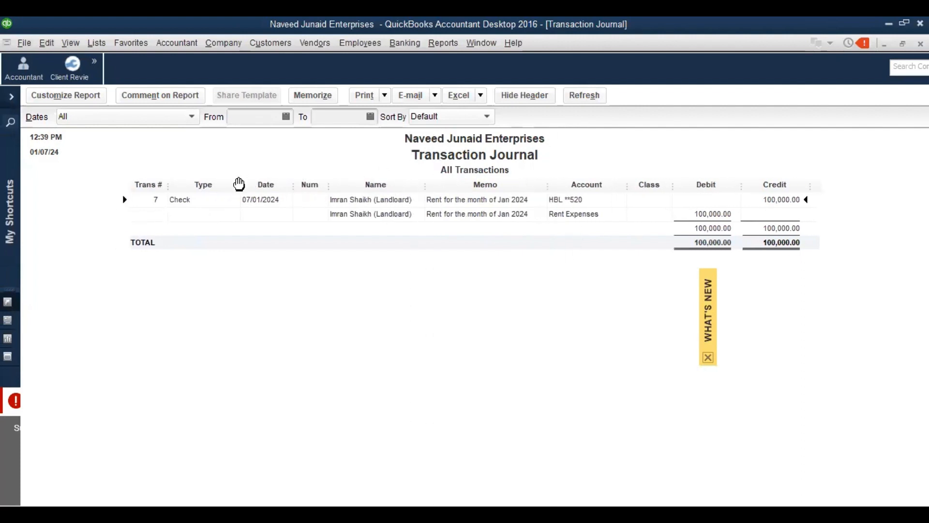
pyautogui.moveTo(241, 184); pyautogui.dragTo(223, 189)
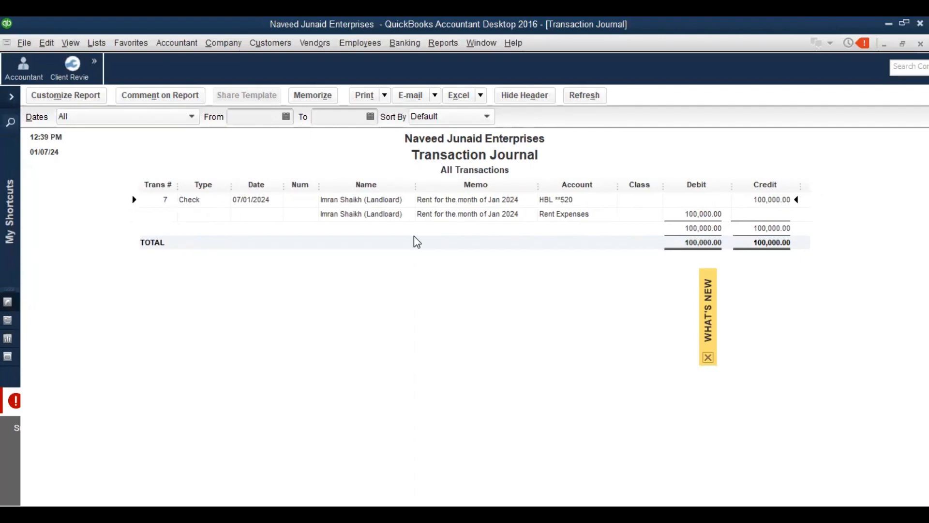
# Close the journal without memorizing it, reopen it and widen the Name column
pyautogui.press('Escape')
pyautogui.click(493, 281)
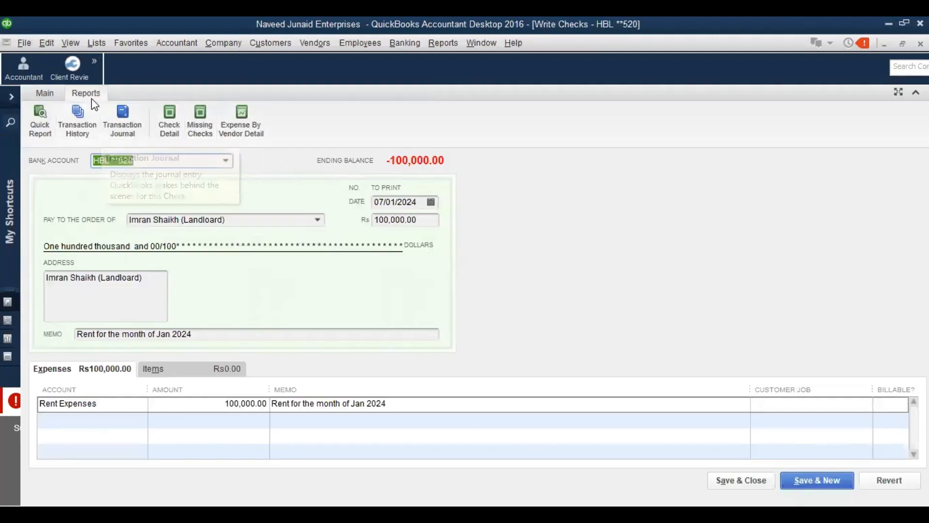
pyautogui.click(119, 123)
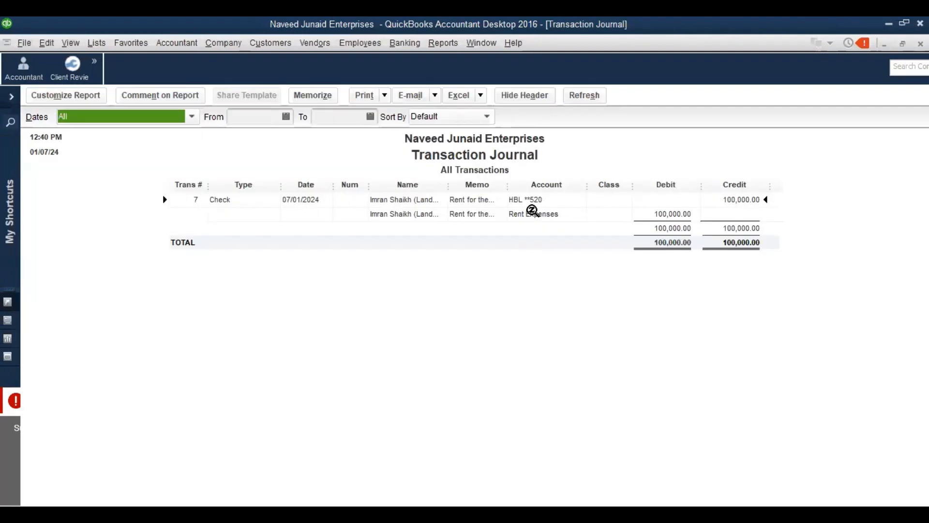
pyautogui.moveTo(448, 183); pyautogui.dragTo(460, 183)
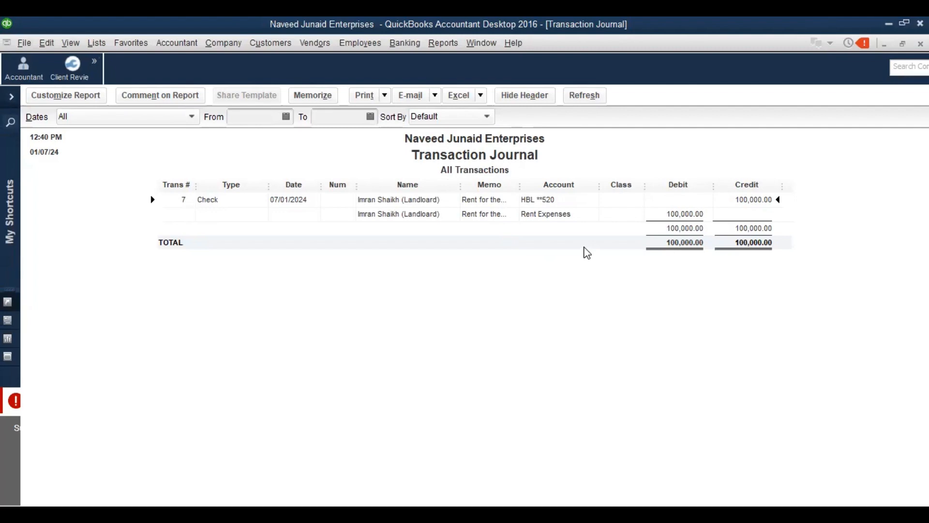
pyautogui.click(481, 96)
pyautogui.click(486, 112)
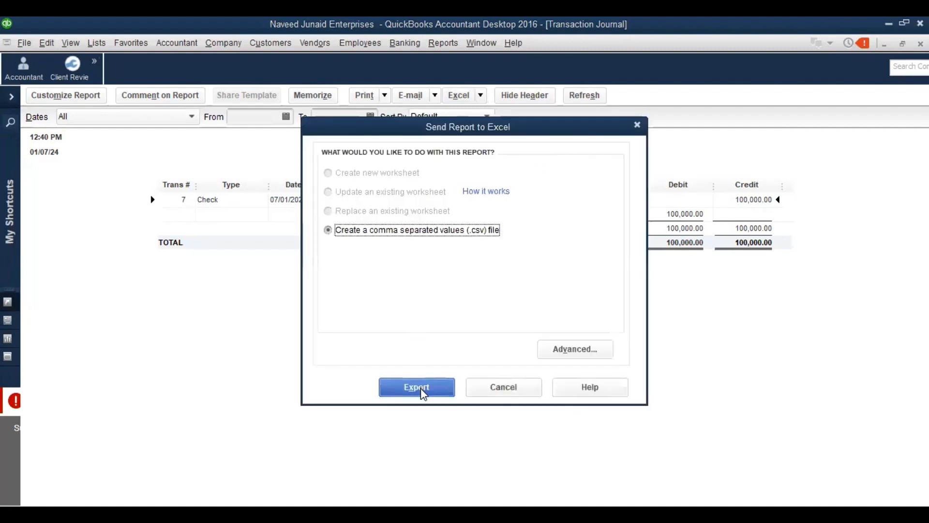
pyautogui.click(420, 388)
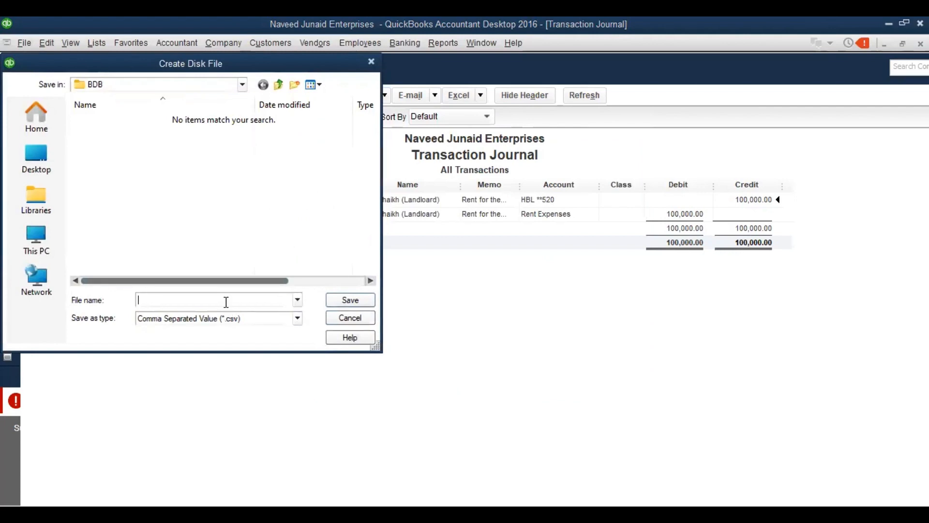
pyautogui.click(350, 317)
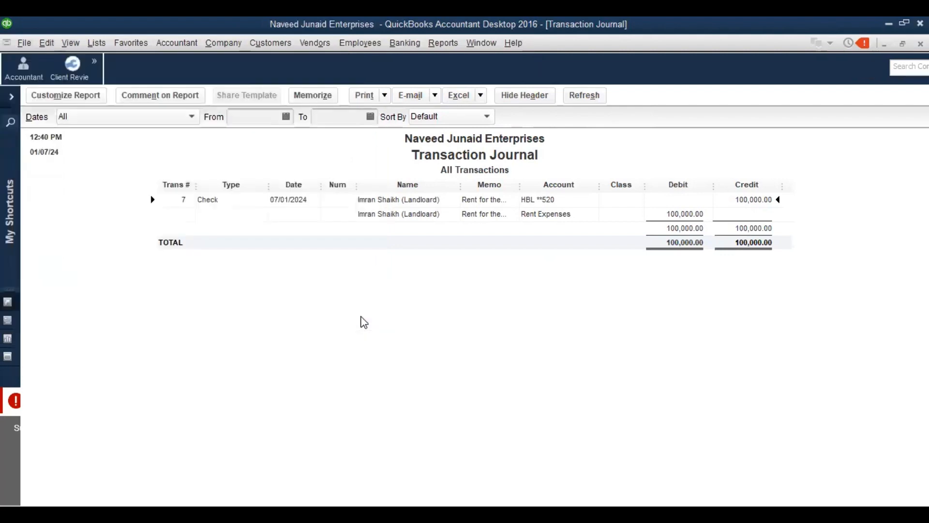
pyautogui.click(433, 95)
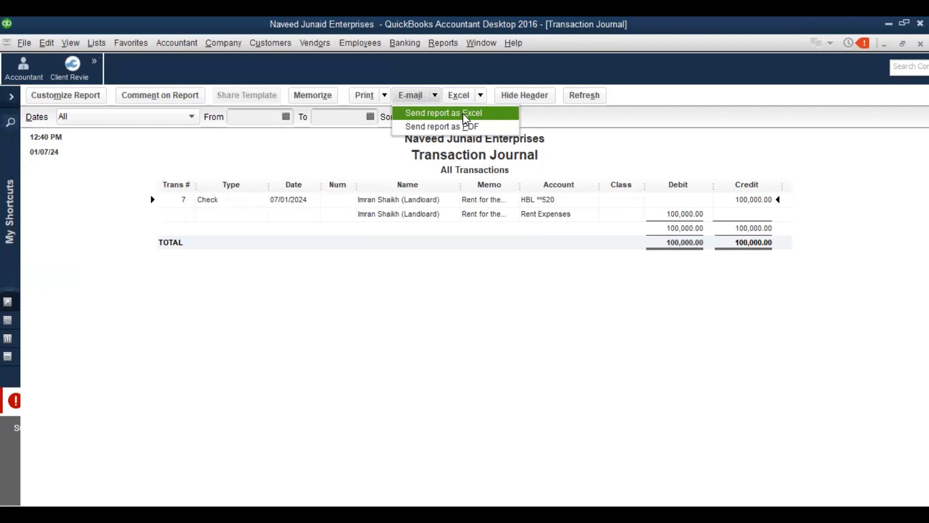
pyautogui.click(386, 96)
pyautogui.click(386, 96)
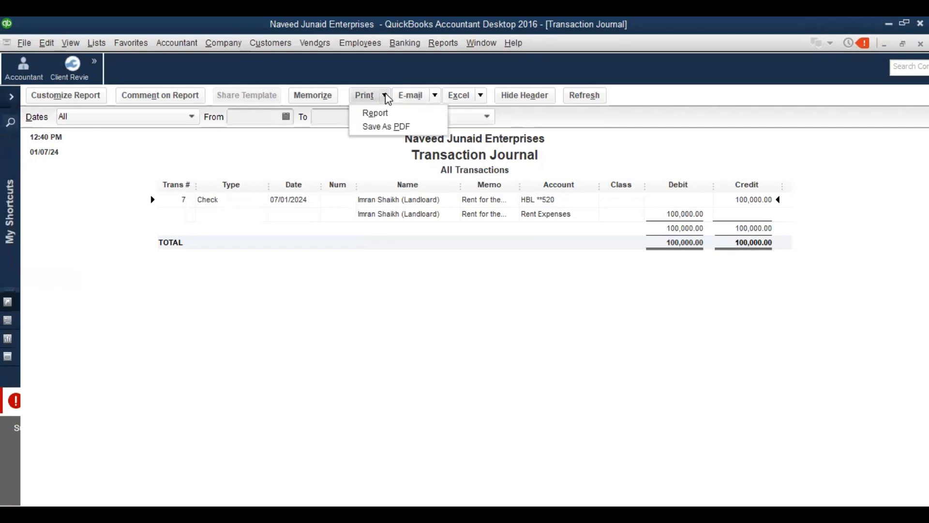
pyautogui.click(386, 96)
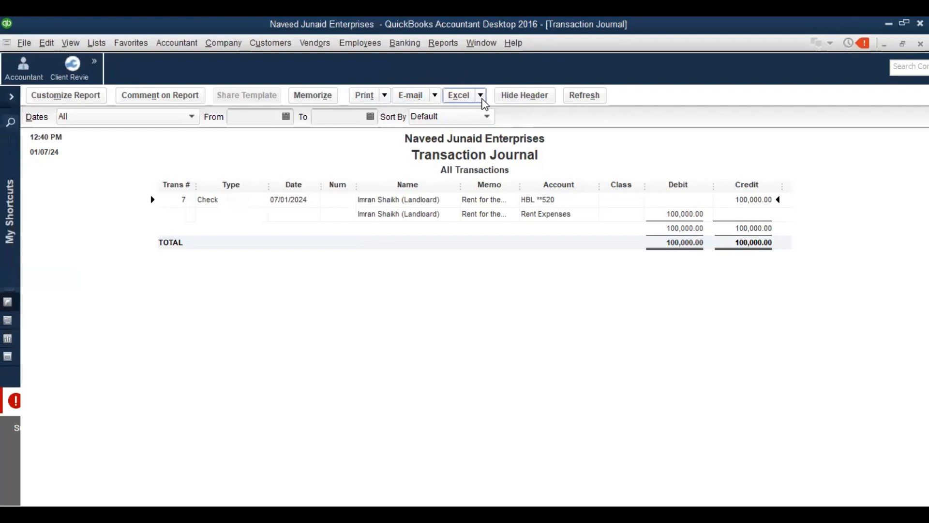
pyautogui.click(385, 96)
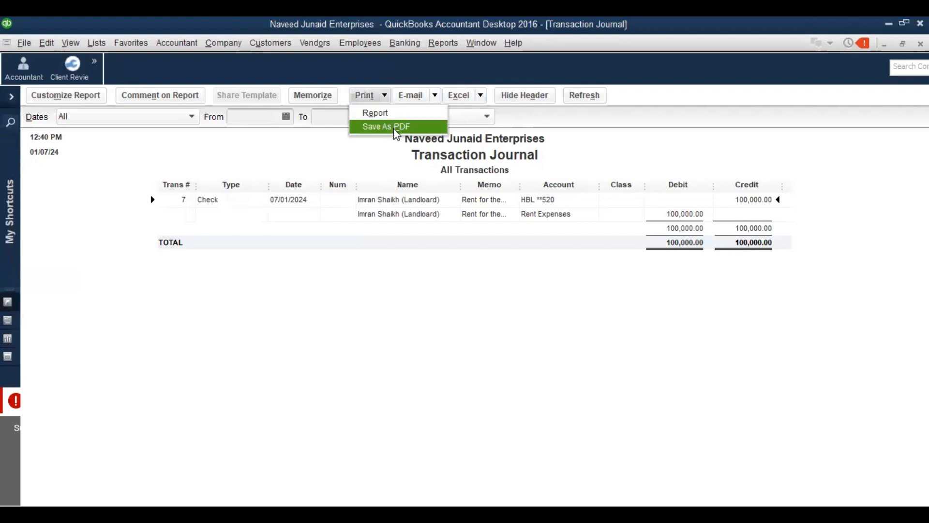
pyautogui.click(382, 173)
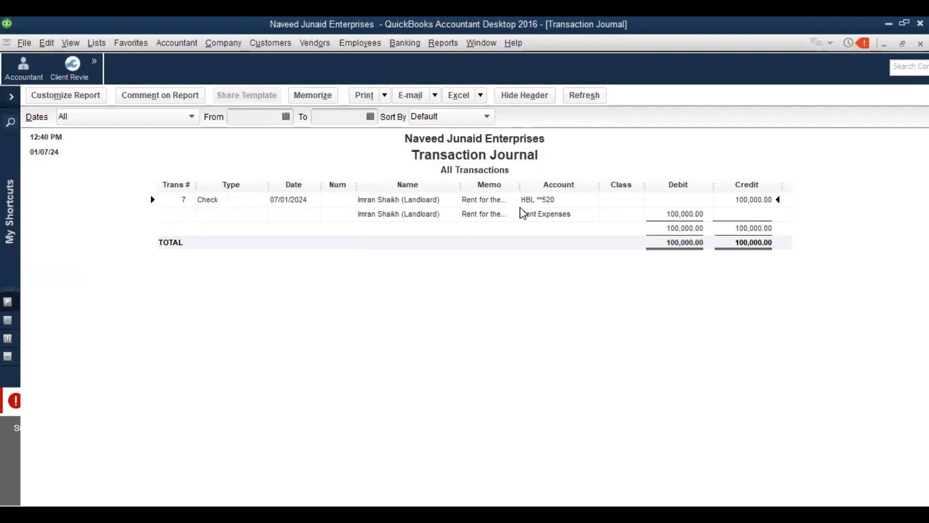
# Close the journal, check and account reports, then drill from Rent Expenses to the 100,000.00 check
pyautogui.press('Escape')
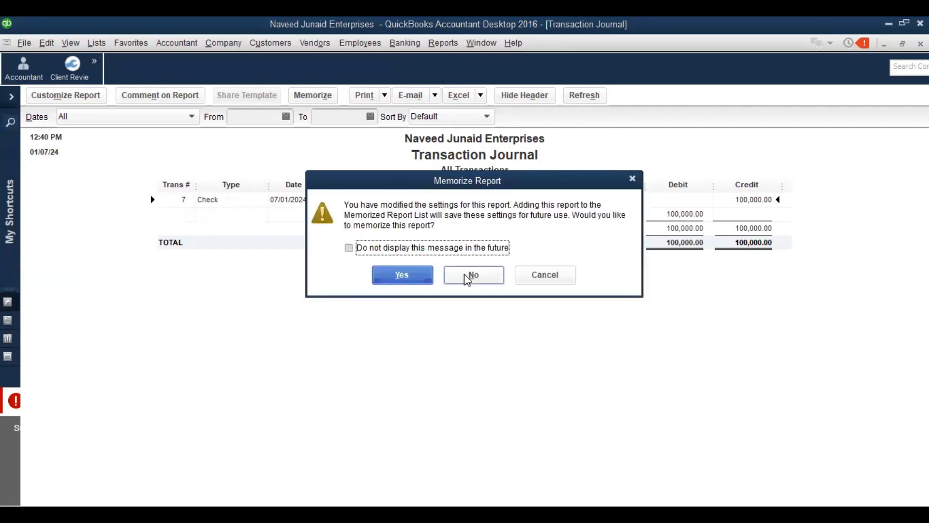
pyautogui.click(465, 275)
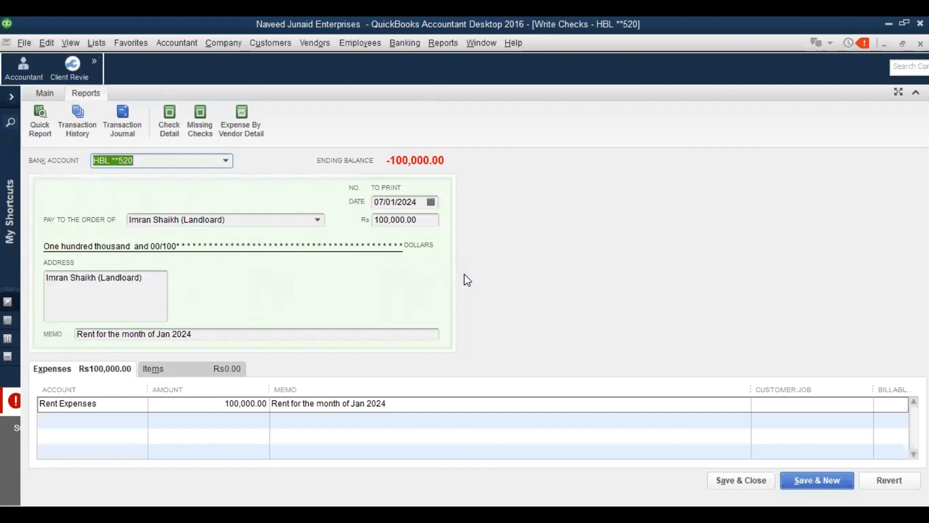
pyautogui.press('Escape')
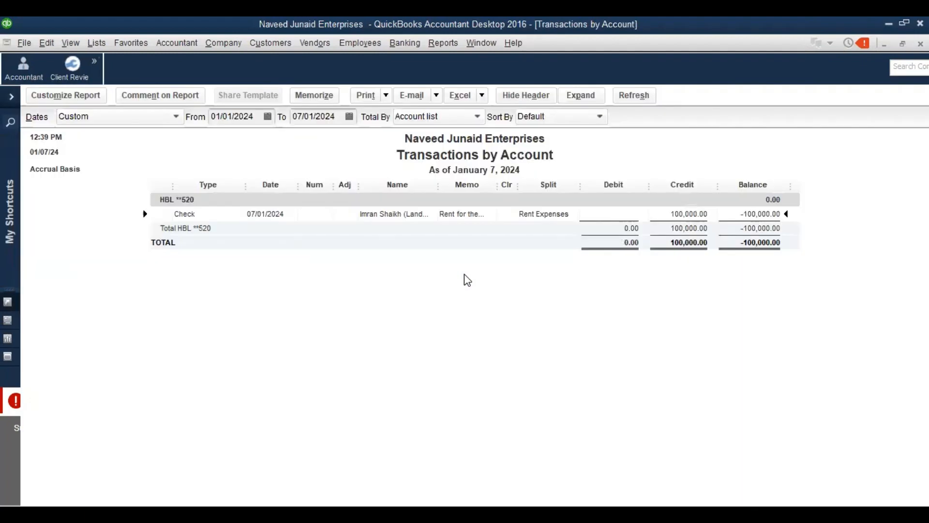
pyautogui.press('Escape')
pyautogui.press('Escape')
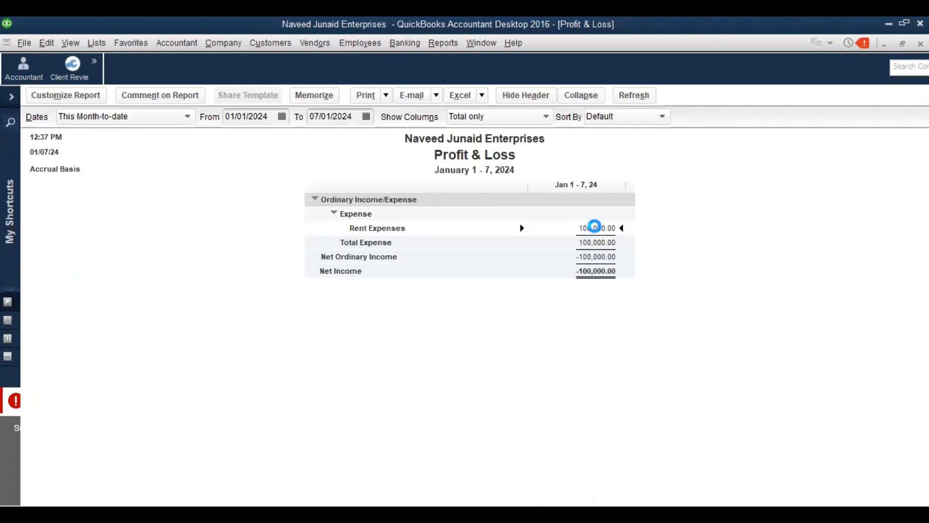
pyautogui.doubleClick(594, 227)
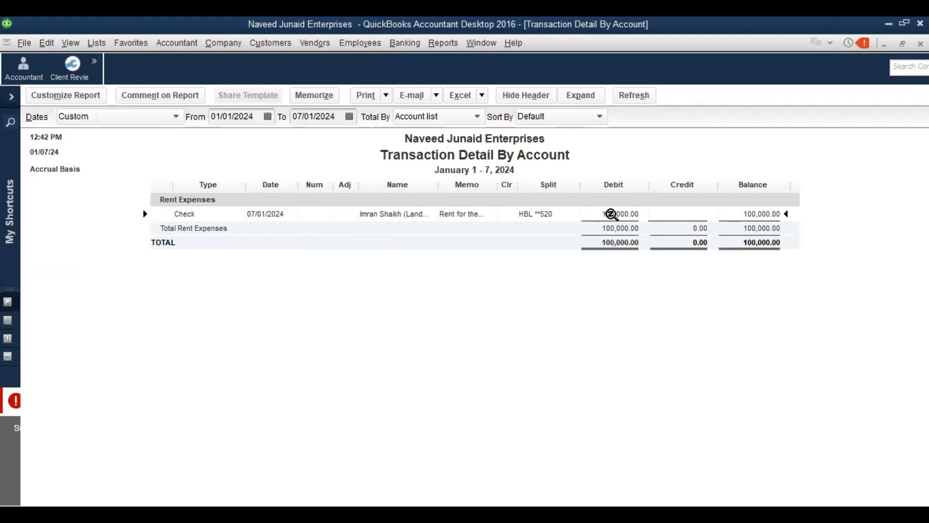
pyautogui.doubleClick(612, 214)
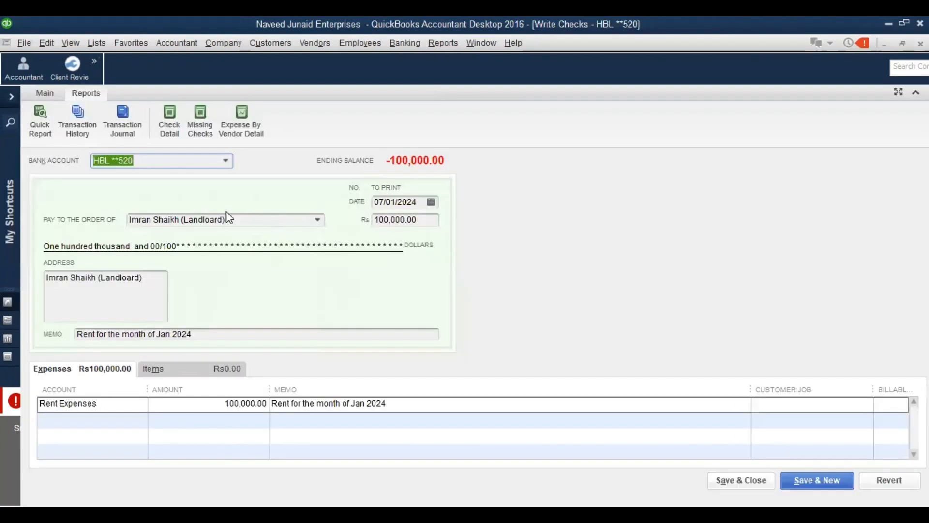
# Duplicate the rent check as No. 00005, not printed later, dated 07/02/2024
pyautogui.click(42, 94)
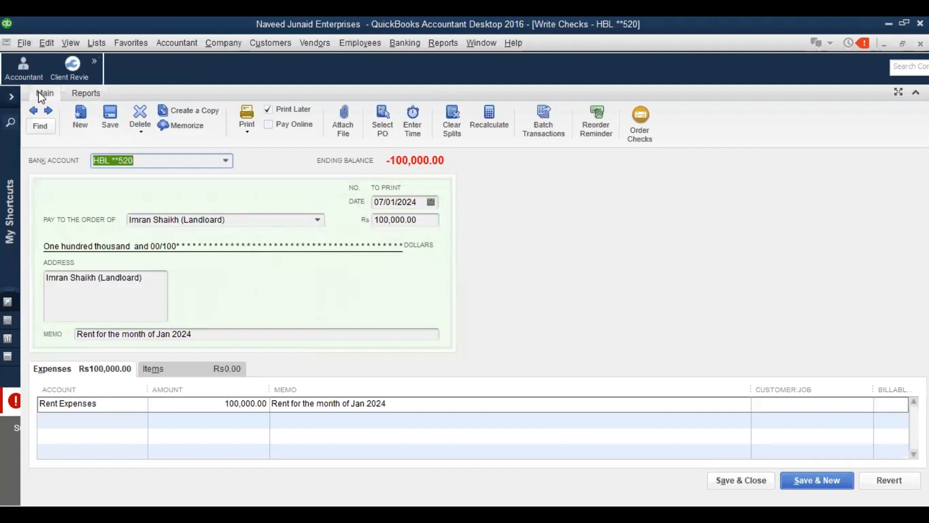
pyautogui.click(211, 116)
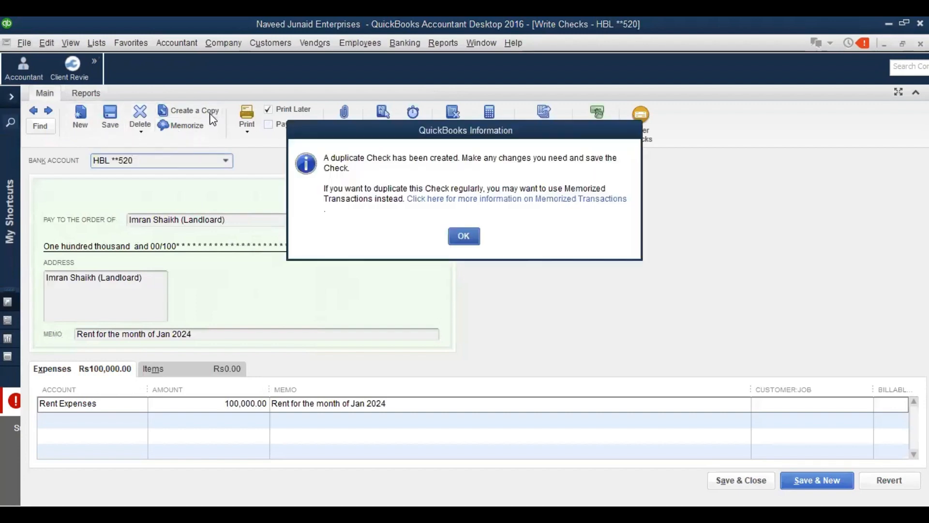
pyautogui.click(469, 242)
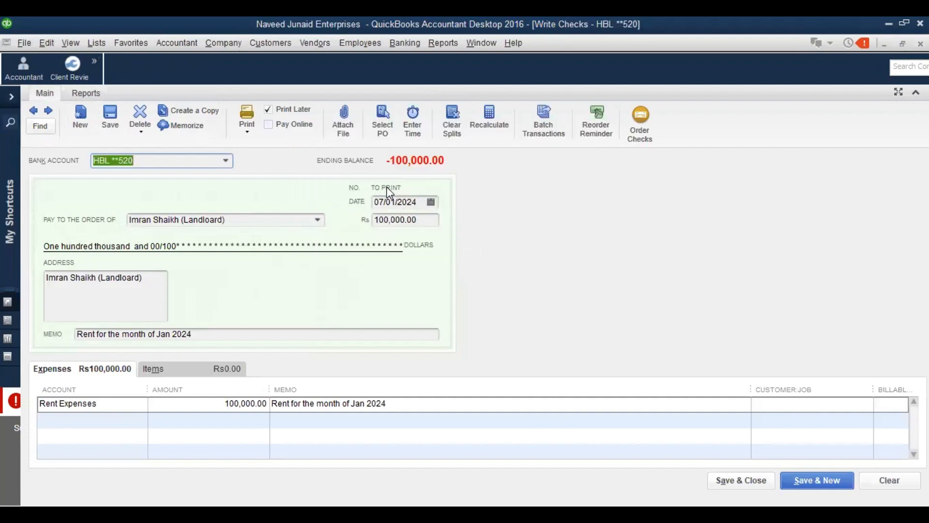
pyautogui.click(269, 111)
pyautogui.write('00005')
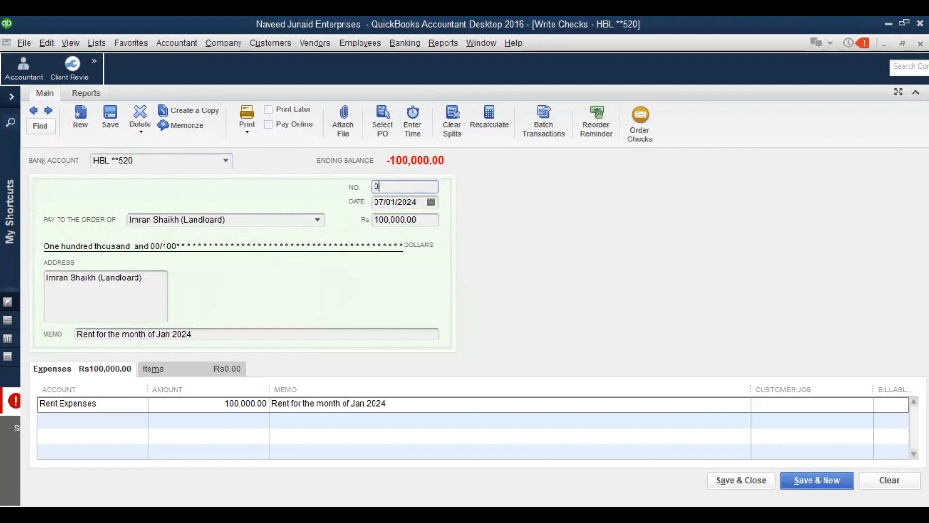
pyautogui.click(431, 203)
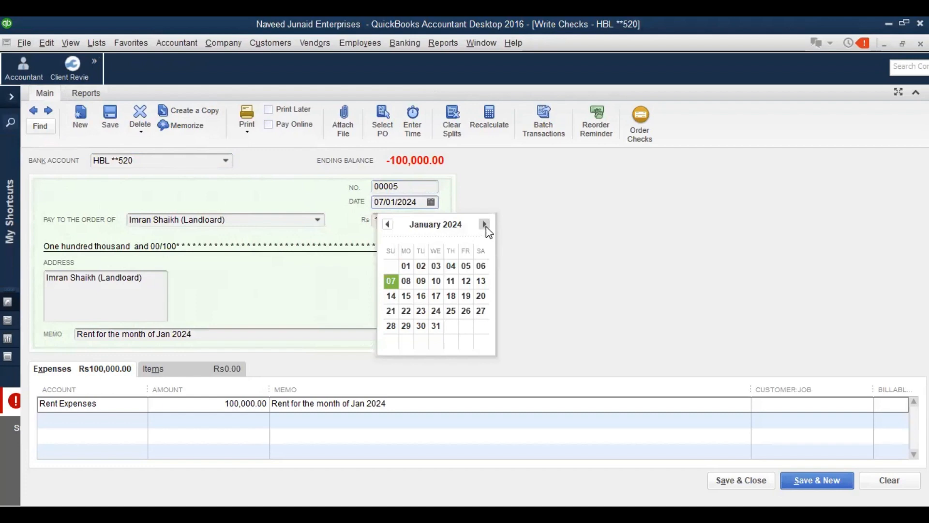
pyautogui.click(484, 224)
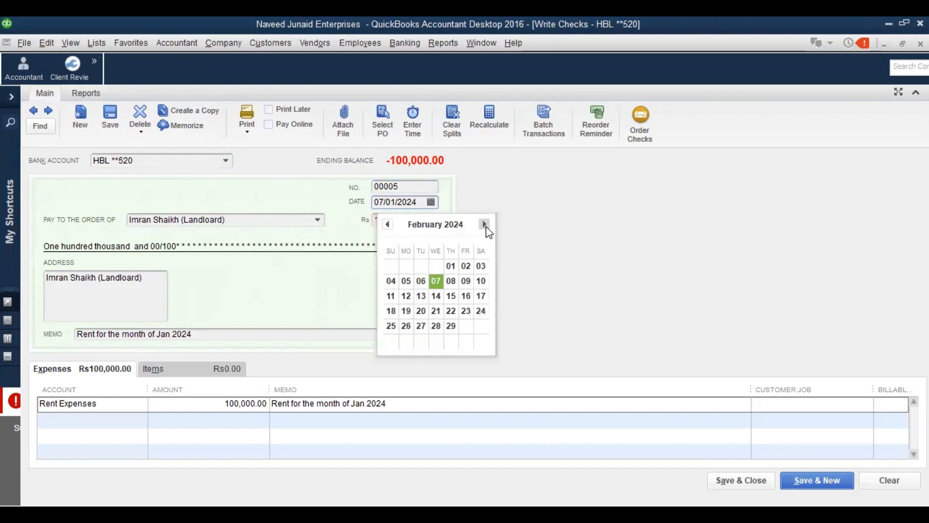
pyautogui.click(437, 285)
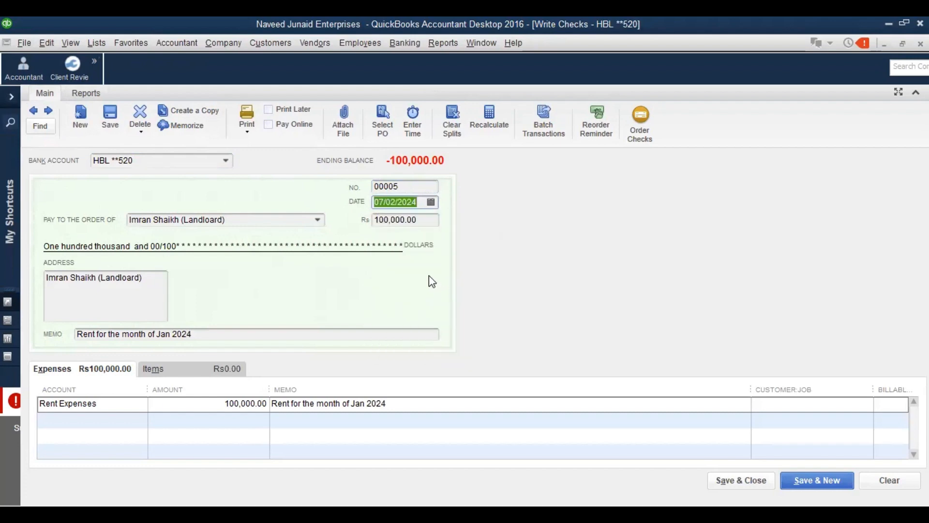
# Change the check memo and expense-line memo from Jan to Feb 2024, then save the check
pyautogui.click(171, 332)
pyautogui.press('BackSpace')
pyautogui.press('BackSpace')
pyautogui.press('BackSpace')
pyautogui.press('BackSpace')
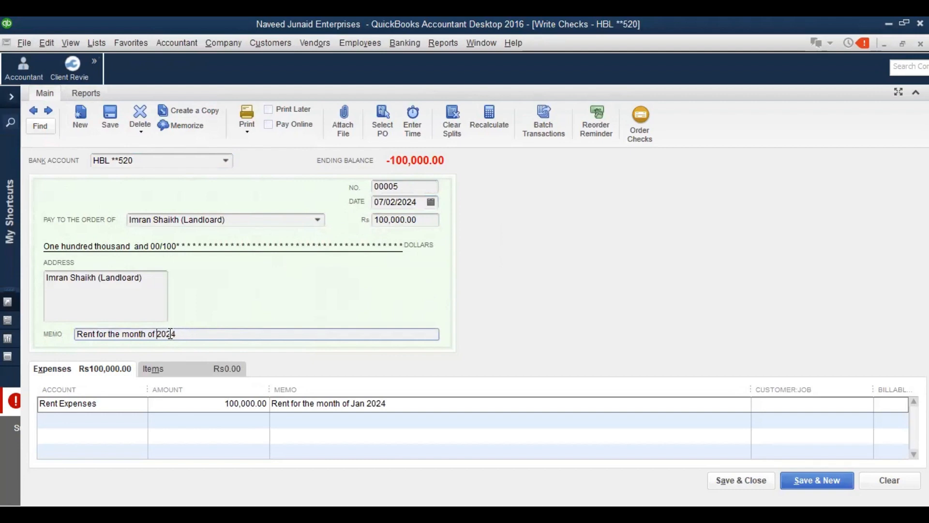
pyautogui.write('Feb')
pyautogui.click(365, 404)
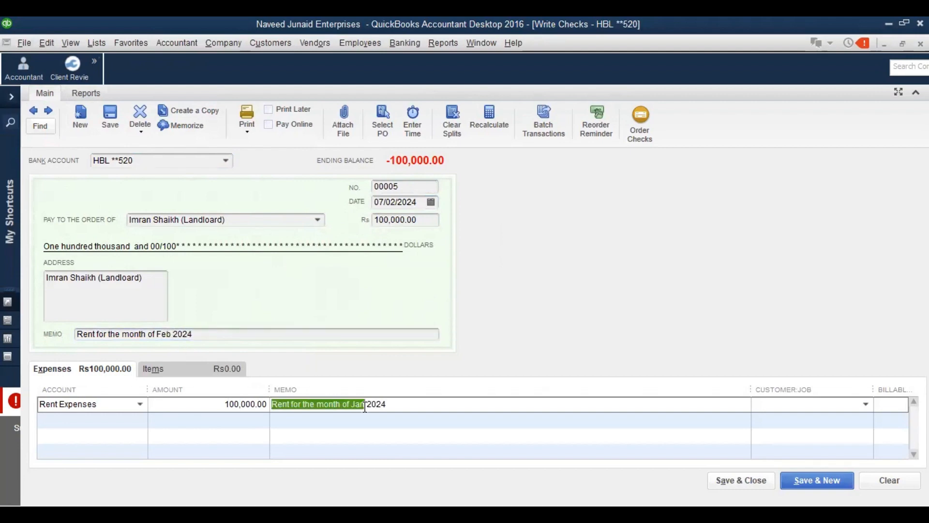
pyautogui.click(365, 404)
pyautogui.press('BackSpace')
pyautogui.press('BackSpace')
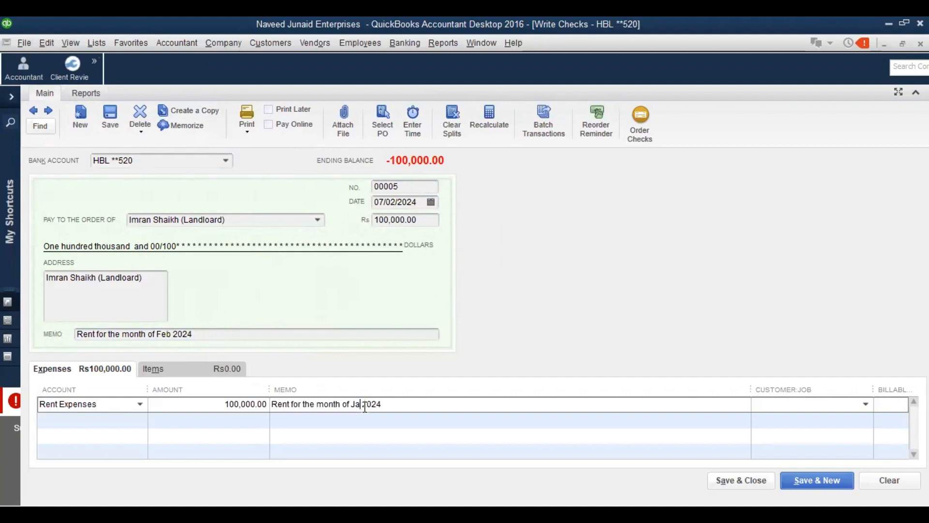
pyautogui.press('BackSpace')
pyautogui.press('BackSpace')
pyautogui.write('Feb')
pyautogui.click(744, 481)
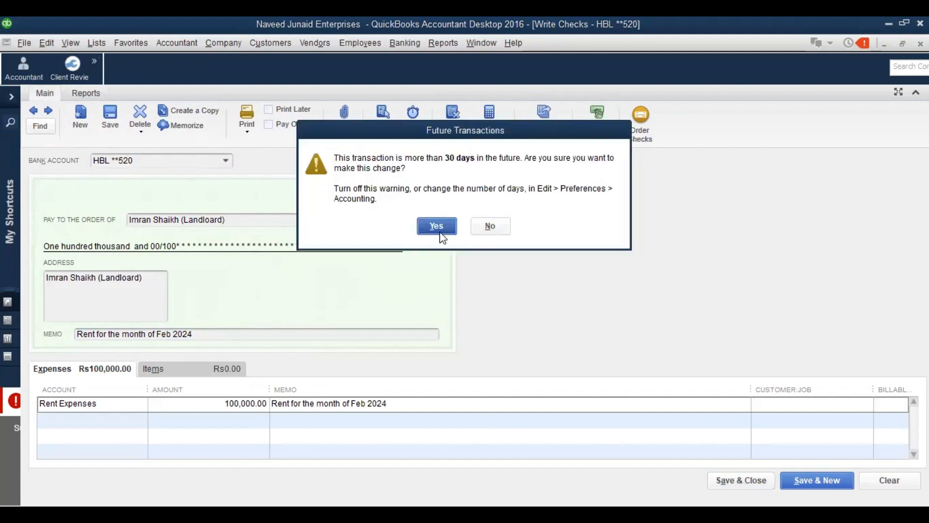
pyautogui.click(438, 232)
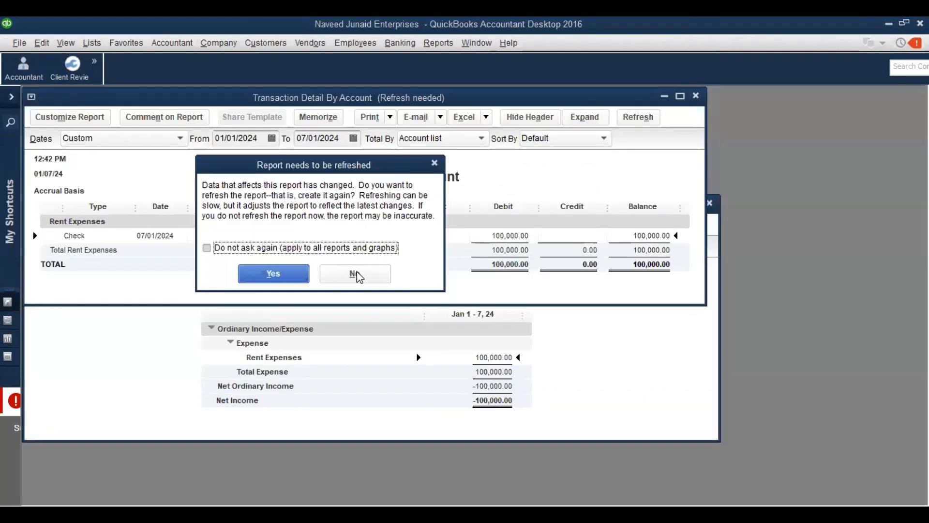
# Refresh the rent detail report with its end date extended to 29/02/2024
pyautogui.click(359, 276)
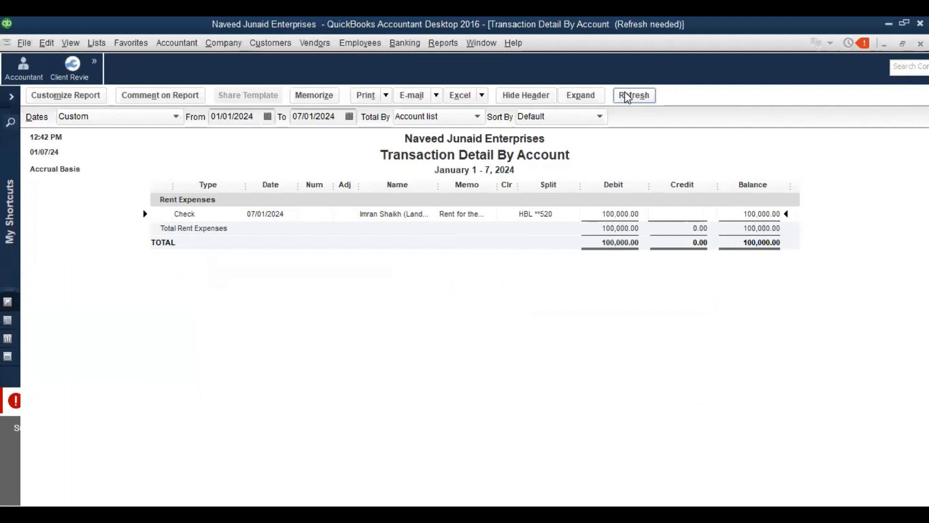
pyautogui.click(627, 96)
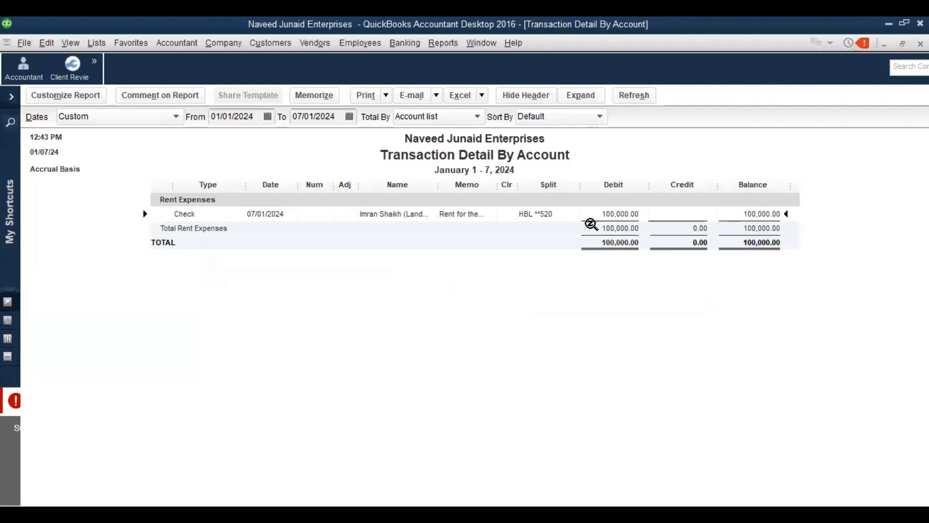
pyautogui.click(349, 117)
pyautogui.click(402, 140)
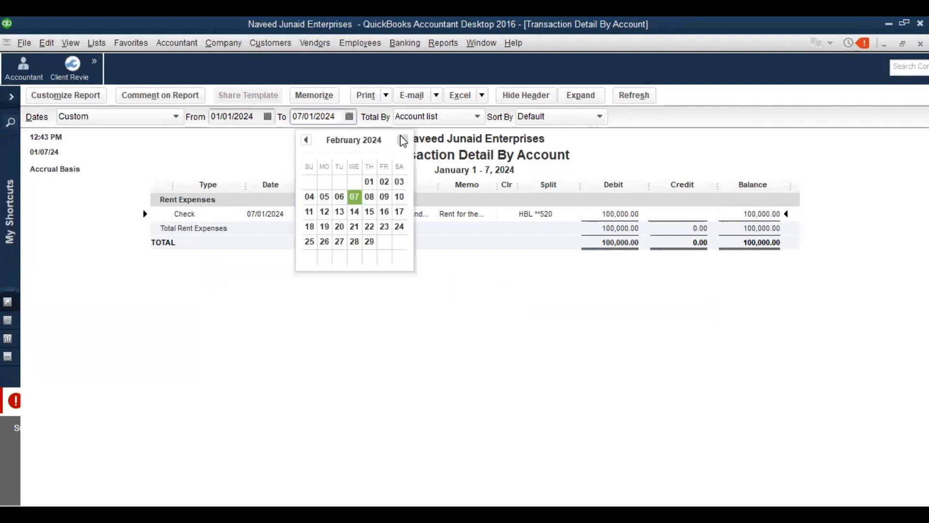
pyautogui.click(374, 243)
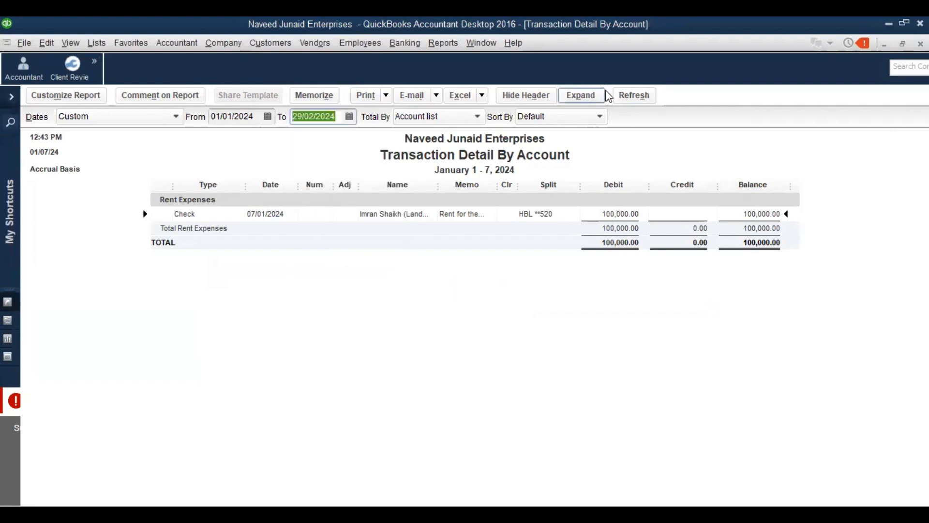
pyautogui.click(625, 95)
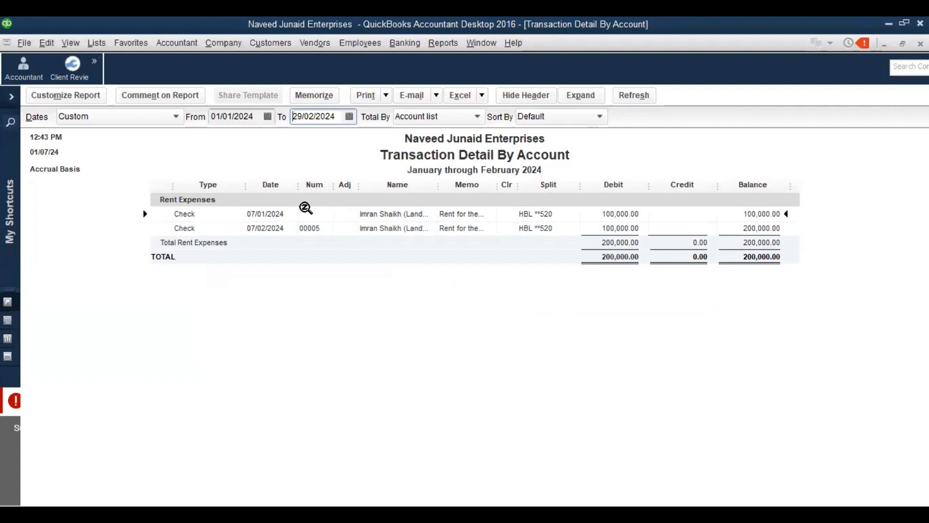
# Clear Print Later on the January rent check, number it 00004, and save the change
pyautogui.doubleClick(318, 211)
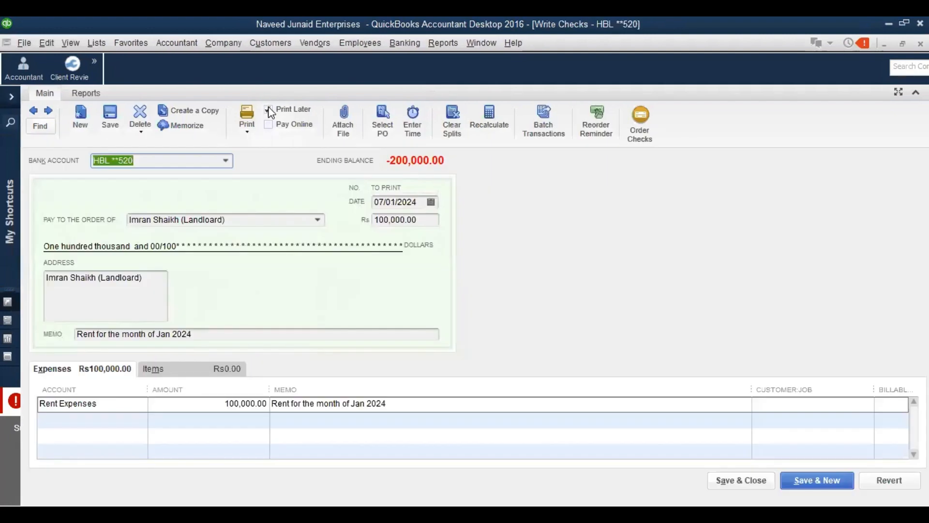
pyautogui.click(269, 110)
pyautogui.click(406, 187)
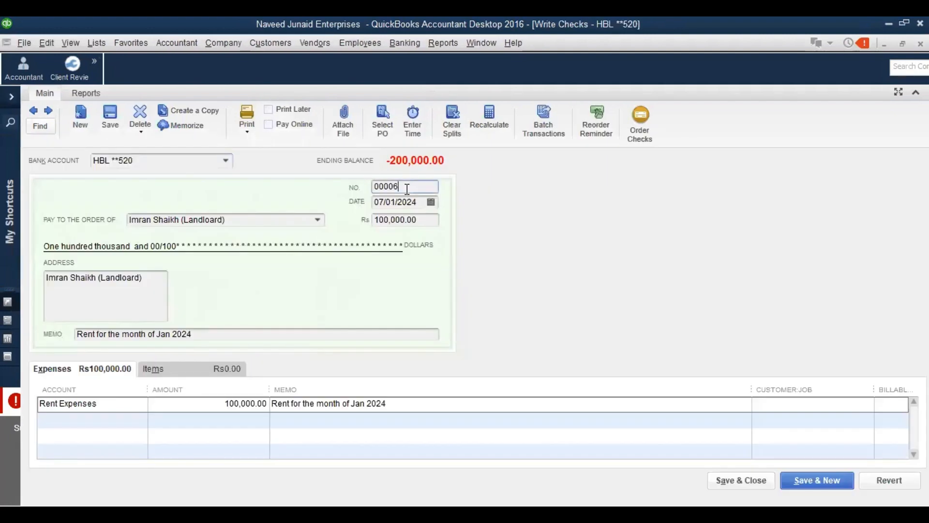
pyautogui.press('BackSpace')
pyautogui.write('4')
pyautogui.click(722, 479)
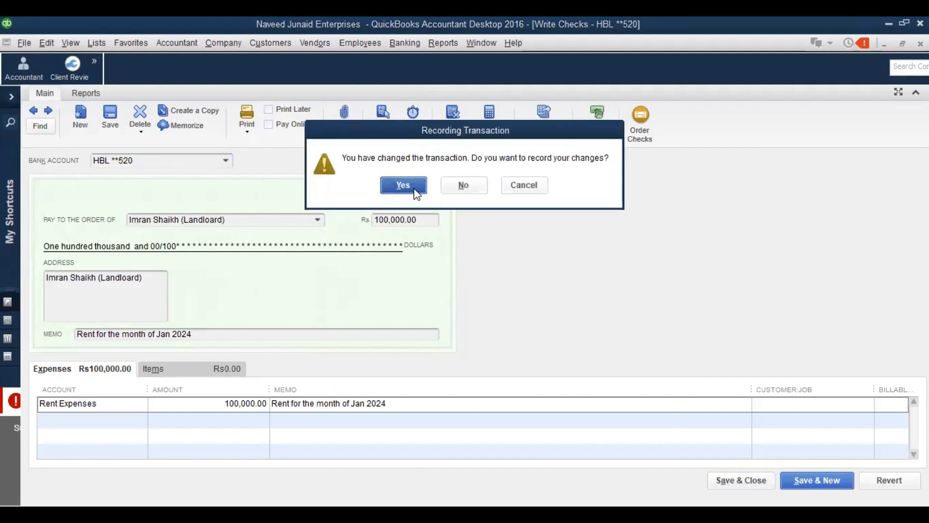
pyautogui.click(415, 193)
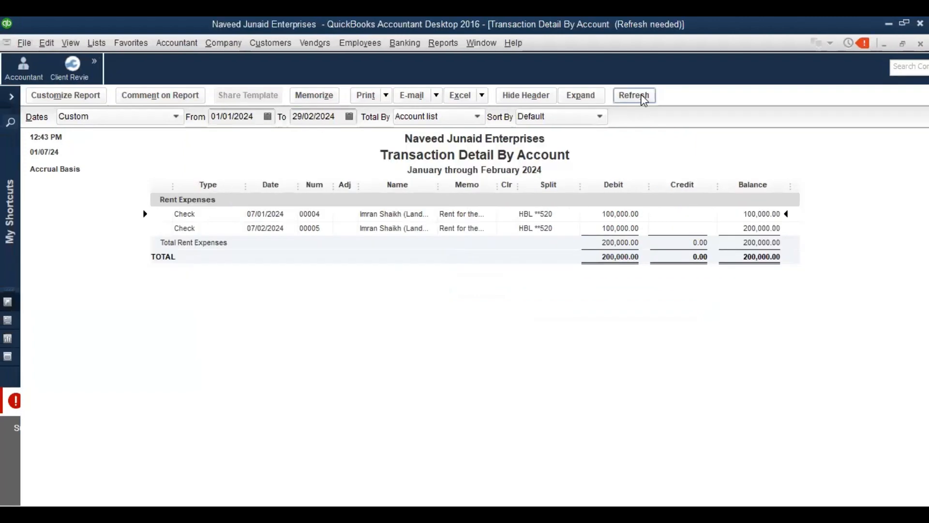
# Refresh the rent report to show checks 00004 and 00005, widening the Name column
pyautogui.click(642, 98)
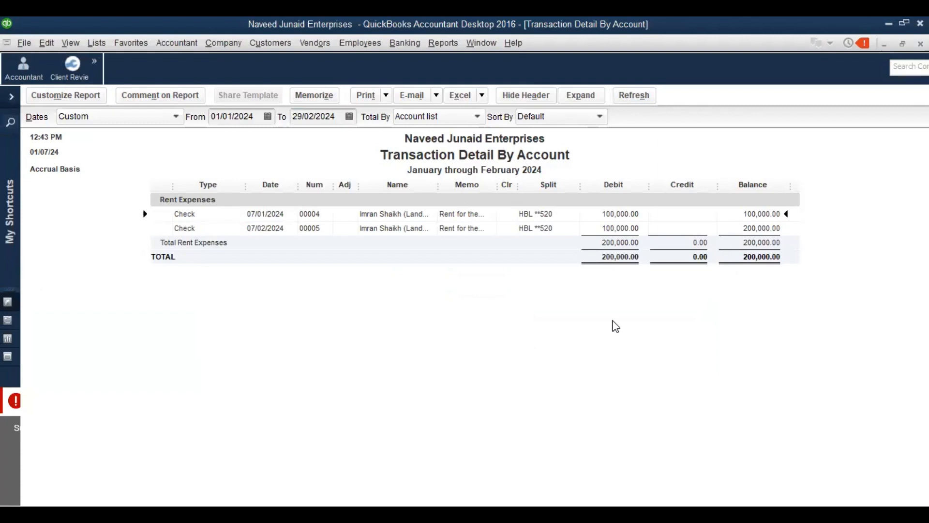
pyautogui.moveTo(438, 185); pyautogui.dragTo(475, 202)
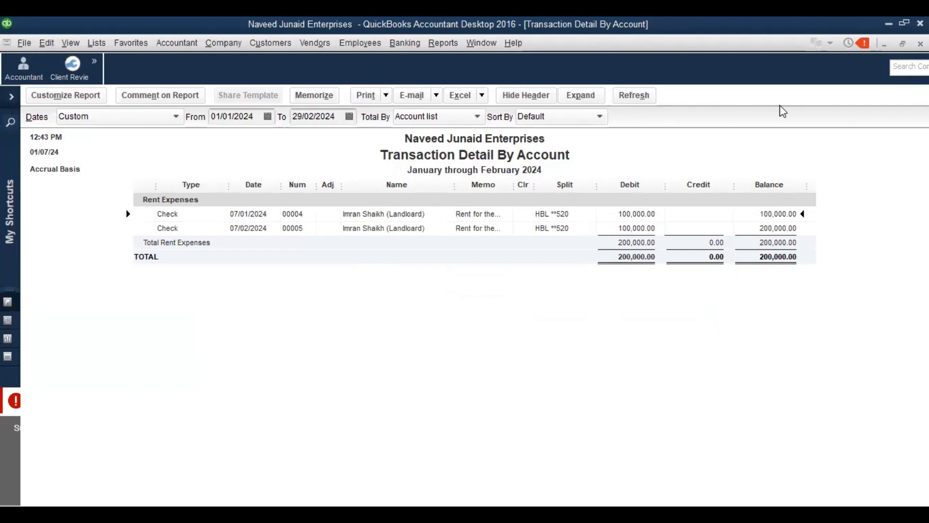
# Cancel closing the rent report and restore the QuickBooks window down from maximized
pyautogui.press('Escape')
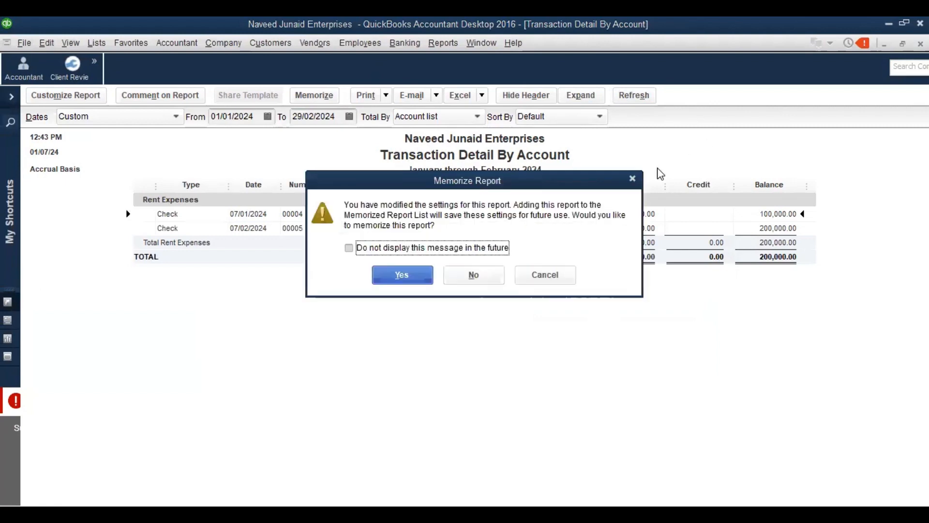
pyautogui.click(633, 179)
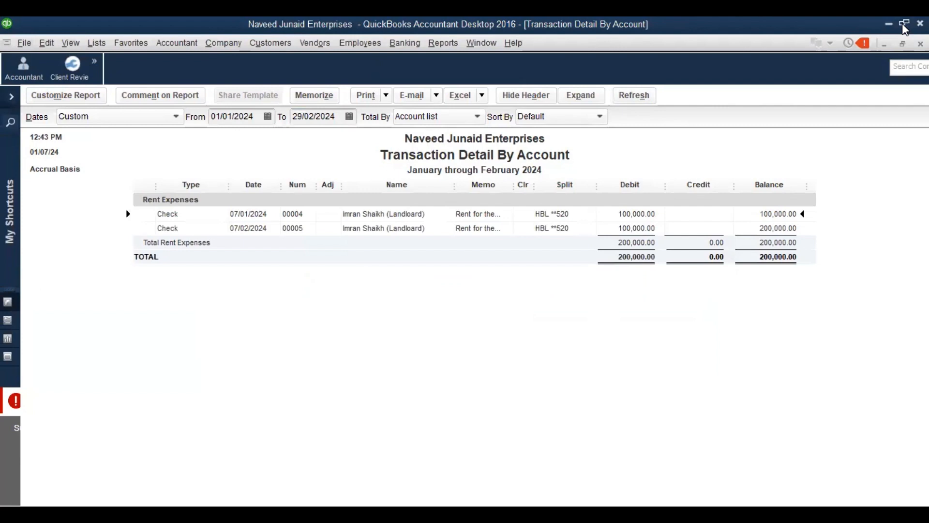
pyautogui.click(904, 25)
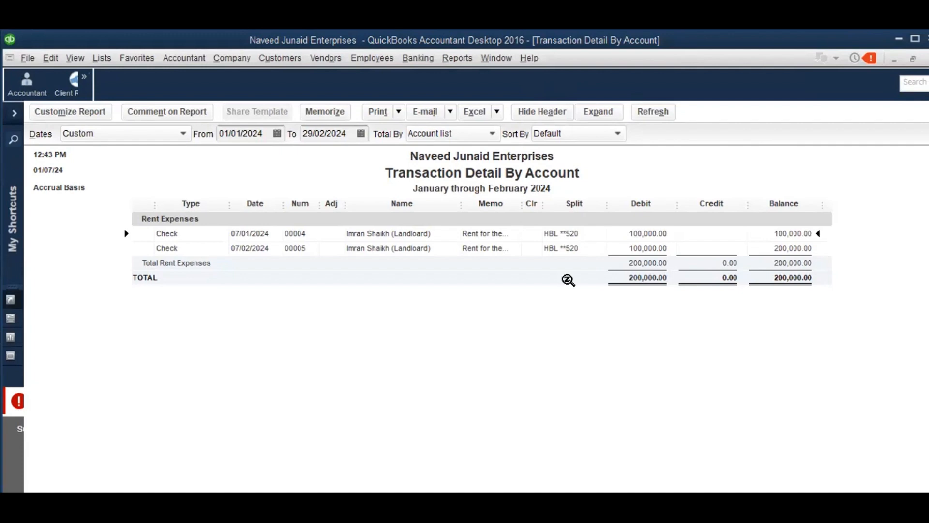
pyautogui.click(457, 59)
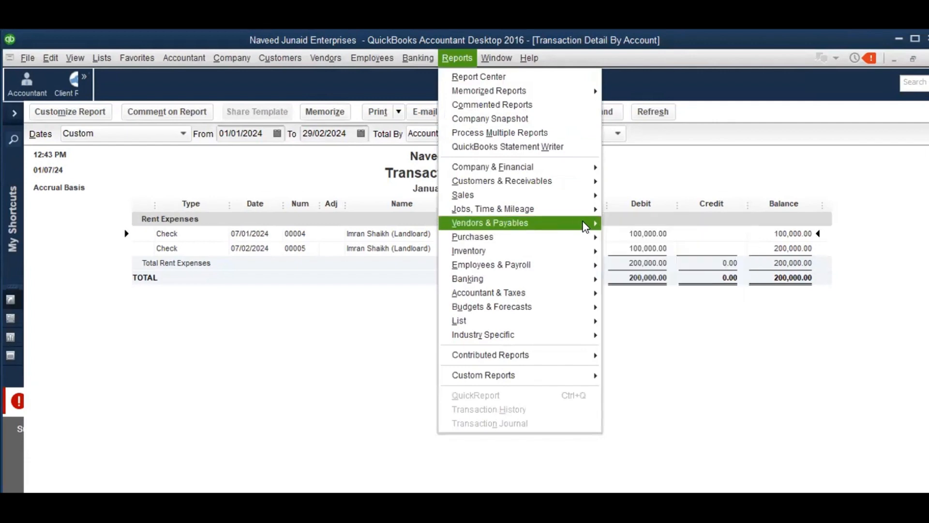
pyautogui.moveTo(590, 226)
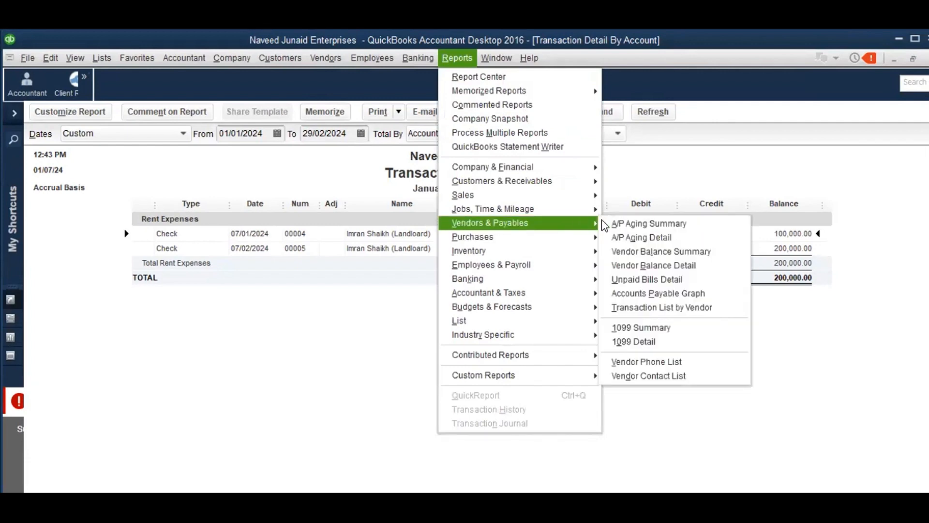
pyautogui.click(651, 265)
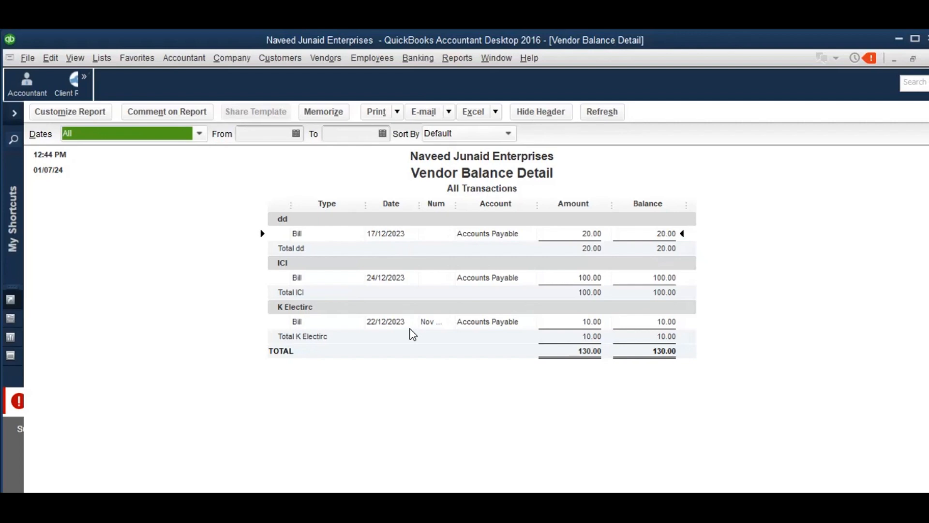
pyautogui.press('Escape')
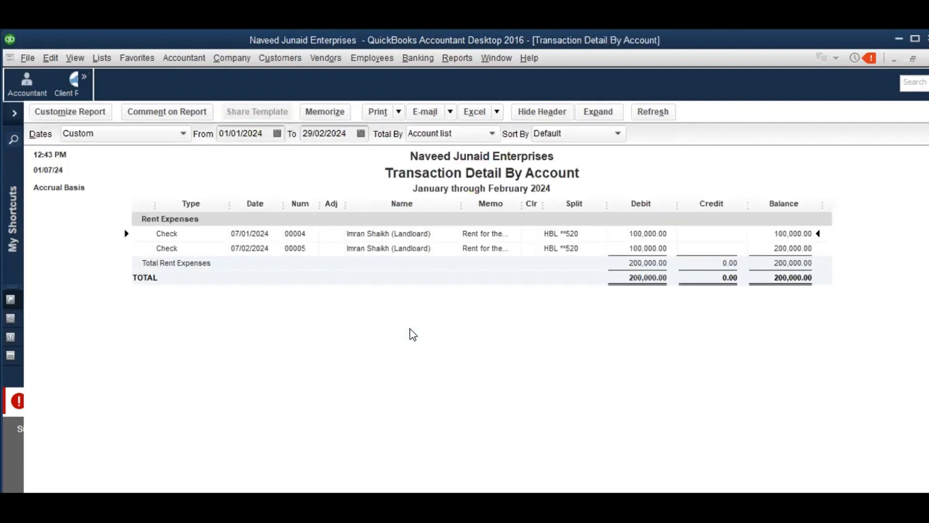
# Review the February rent check's Transaction Journal, then close it without memorizing
pyautogui.doubleClick(643, 247)
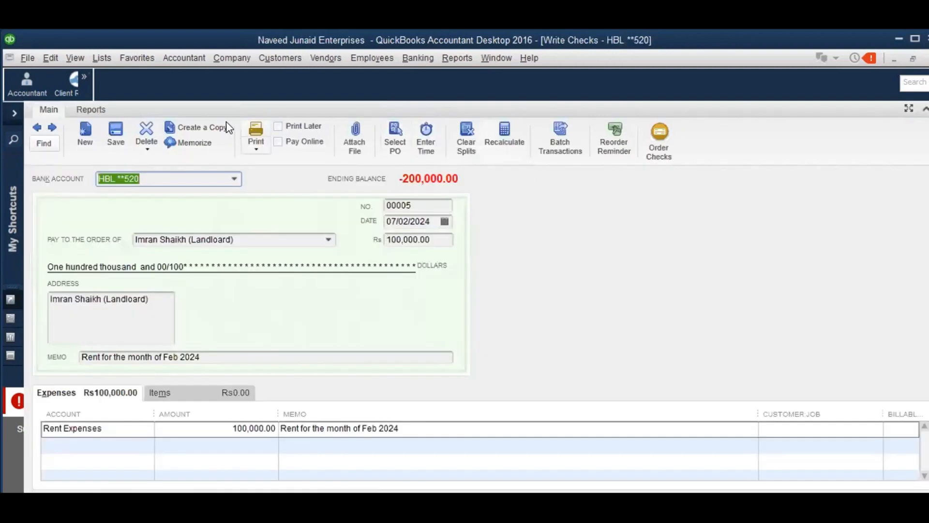
pyautogui.click(90, 109)
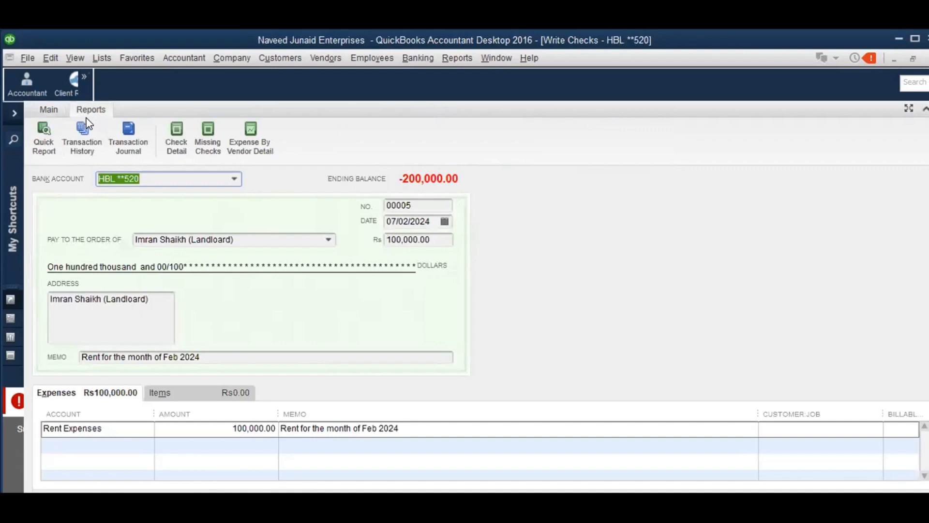
pyautogui.click(129, 150)
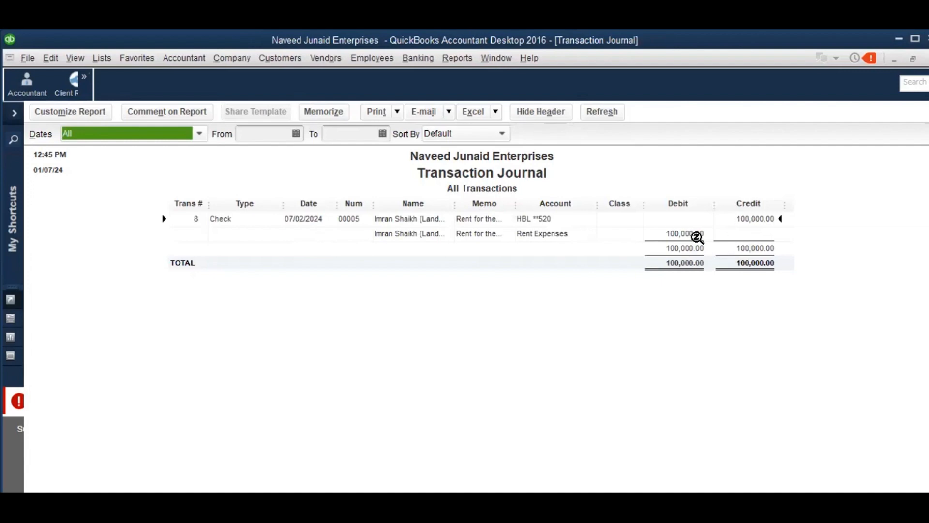
pyautogui.doubleClick(658, 242)
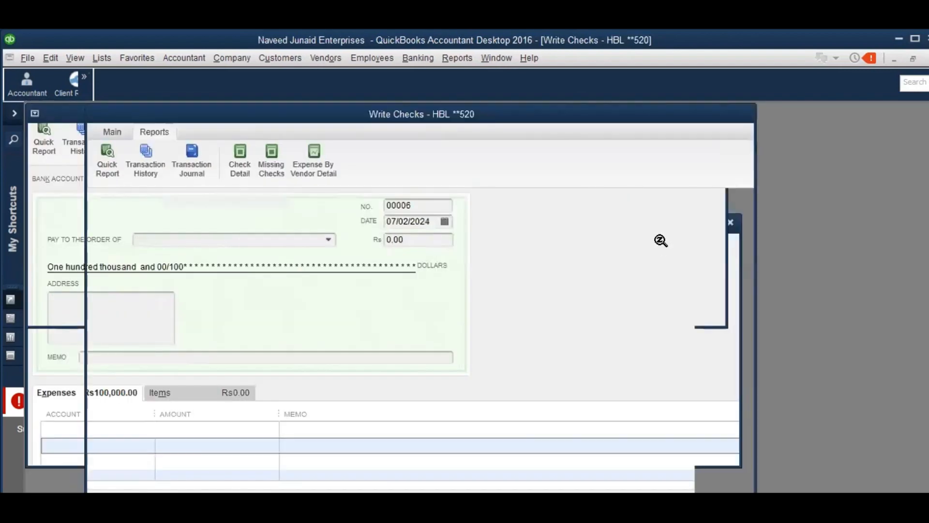
pyautogui.press('Escape')
pyautogui.click(474, 288)
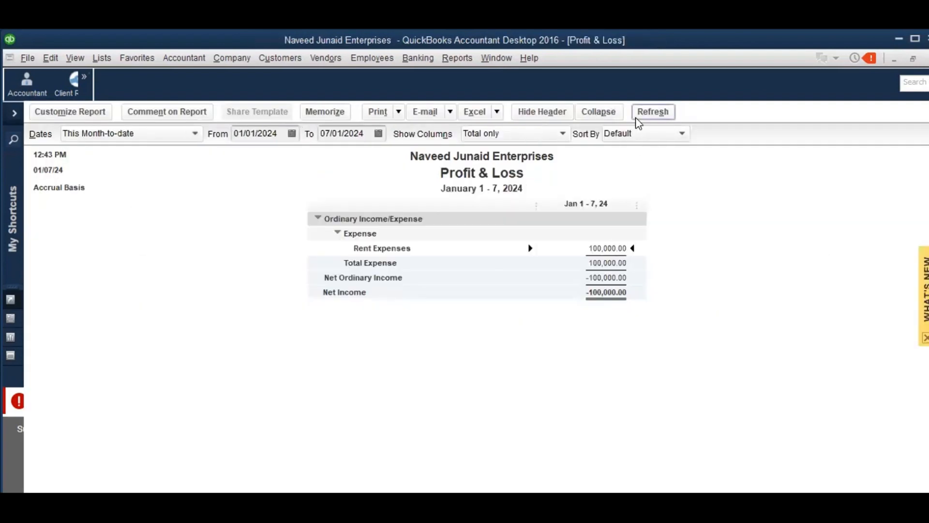
# Set the Profit & Loss dates to All and QuickZoom into the 200,000.00 Rent Expenses
pyautogui.click(654, 116)
pyautogui.click(162, 135)
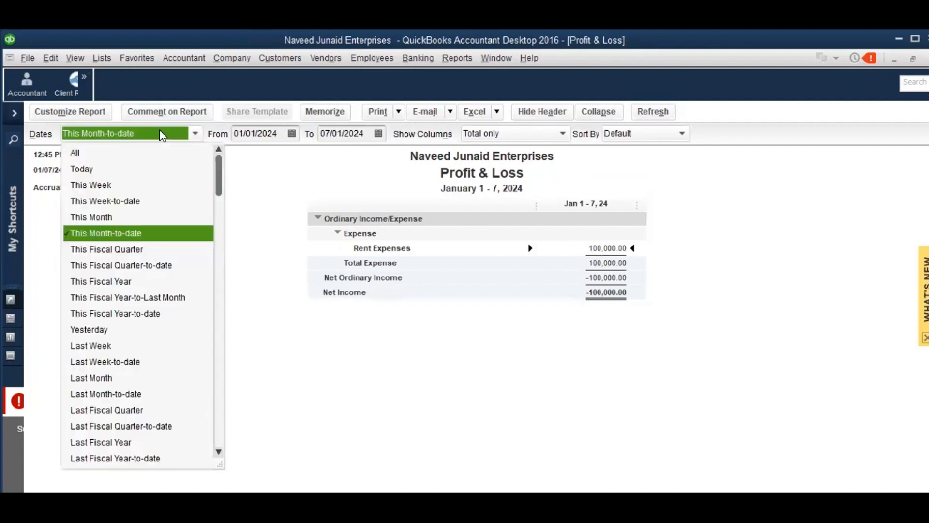
pyautogui.press('a')
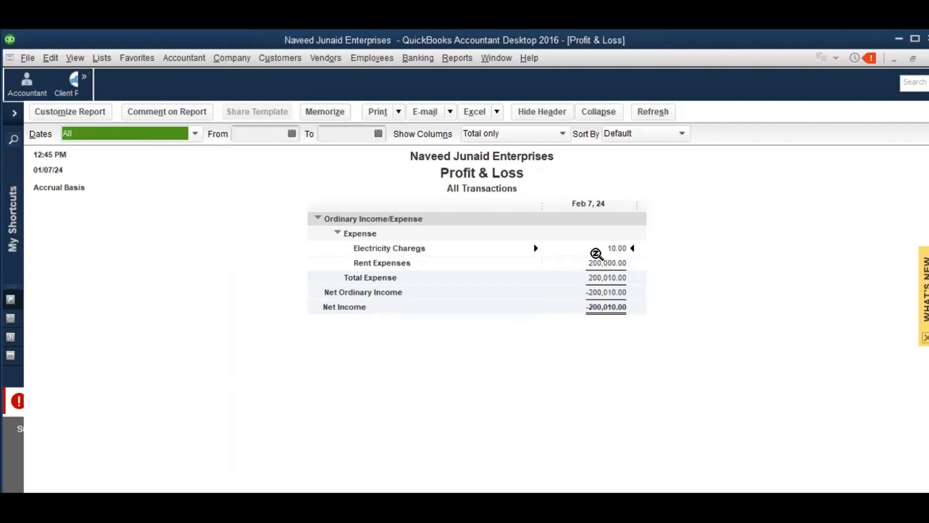
pyautogui.doubleClick(612, 264)
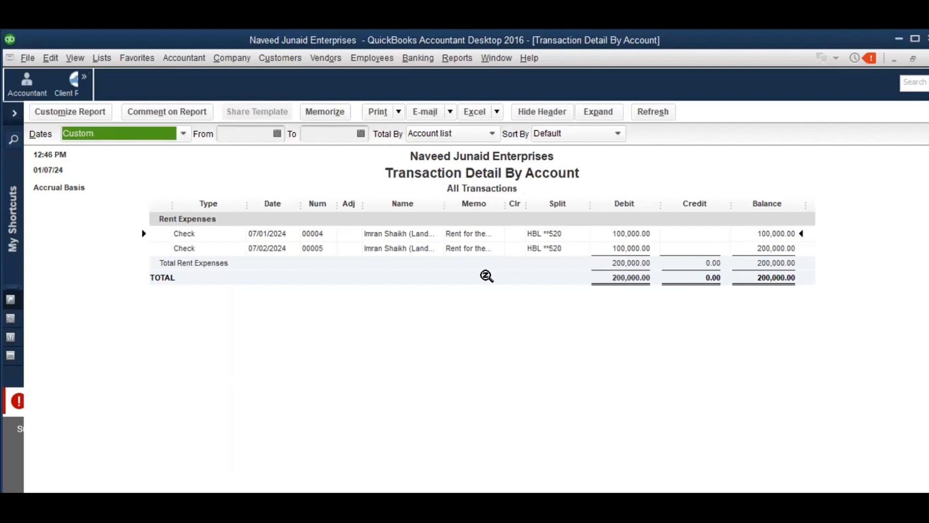
# Widen the Name column and reopen January rent check 00004, keeping the landlord as payee
pyautogui.moveTo(444, 203); pyautogui.dragTo(474, 202)
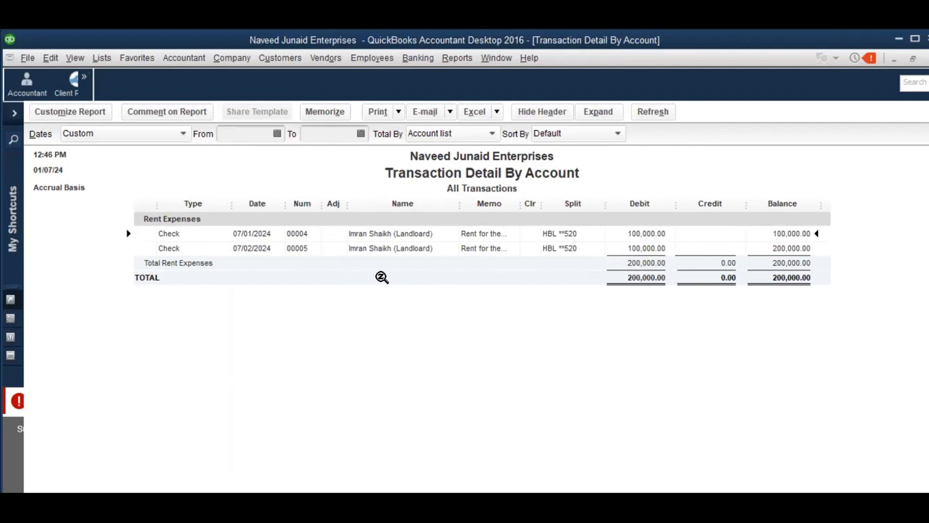
pyautogui.doubleClick(384, 233)
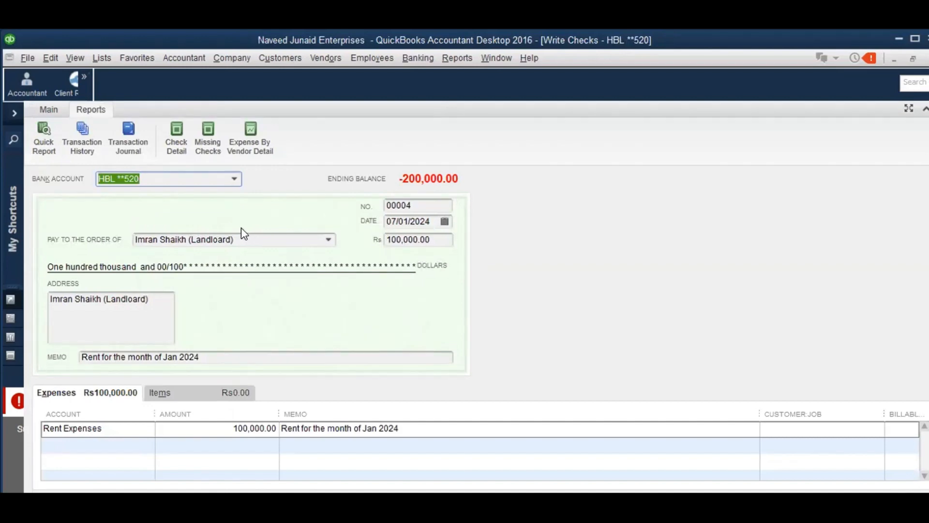
pyautogui.click(329, 240)
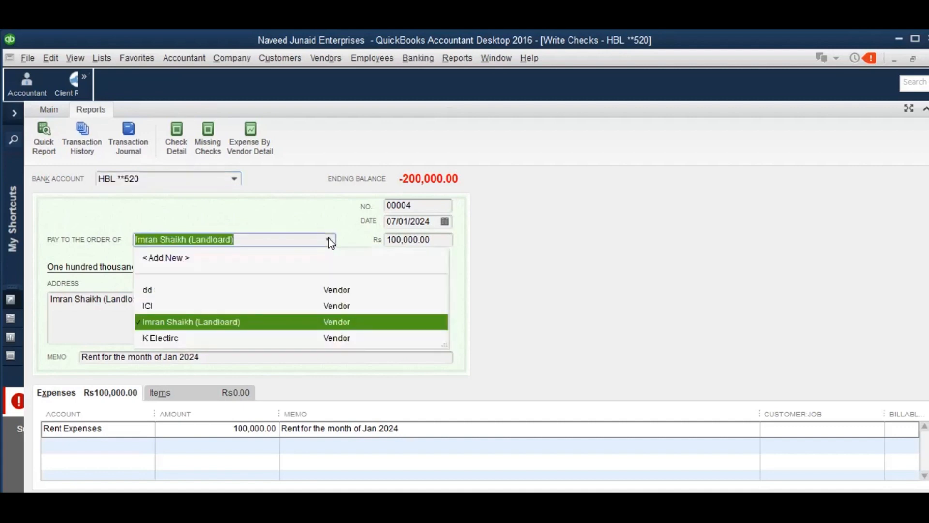
pyautogui.click(329, 240)
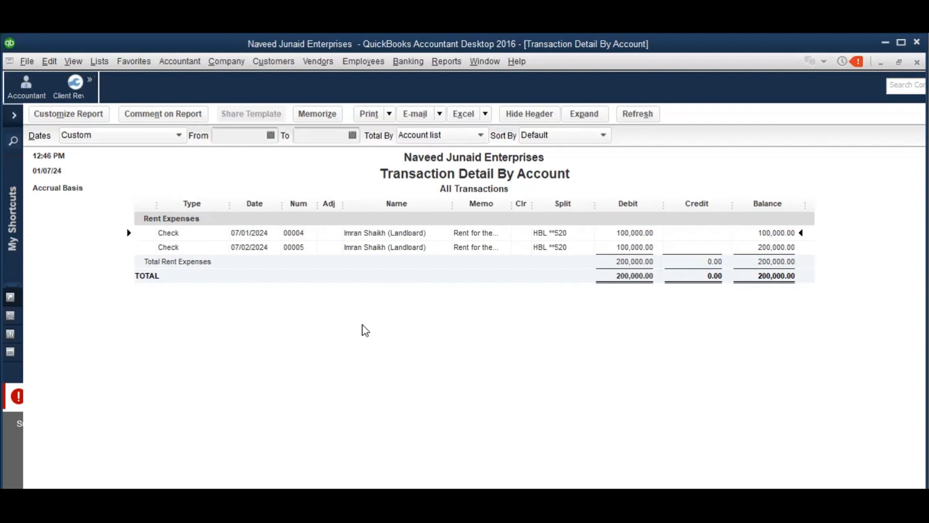
# Dismiss the Excel menu, close the reports without memorizing (prompt suppressed), and maximize QuickBooks
pyautogui.click(485, 114)
pyautogui.click(449, 341)
pyautogui.press('Escape')
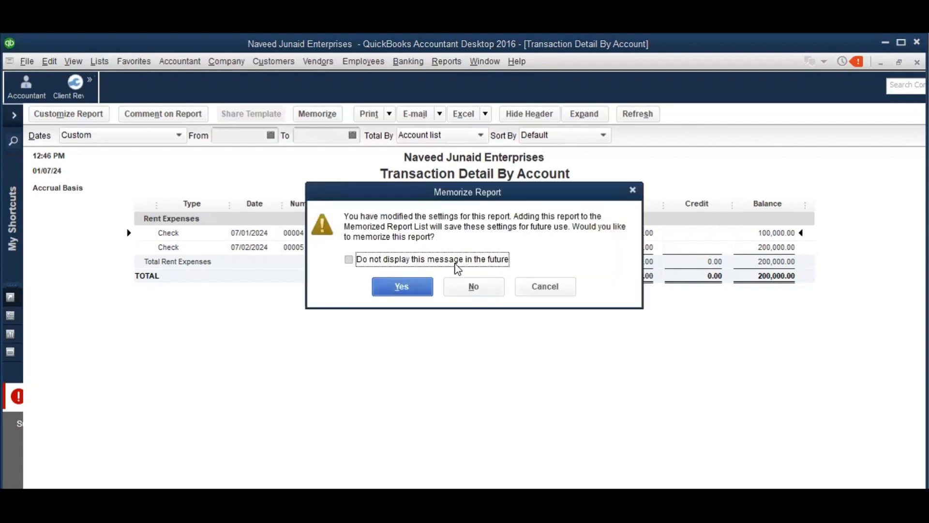
pyautogui.click(455, 265)
pyautogui.click(466, 286)
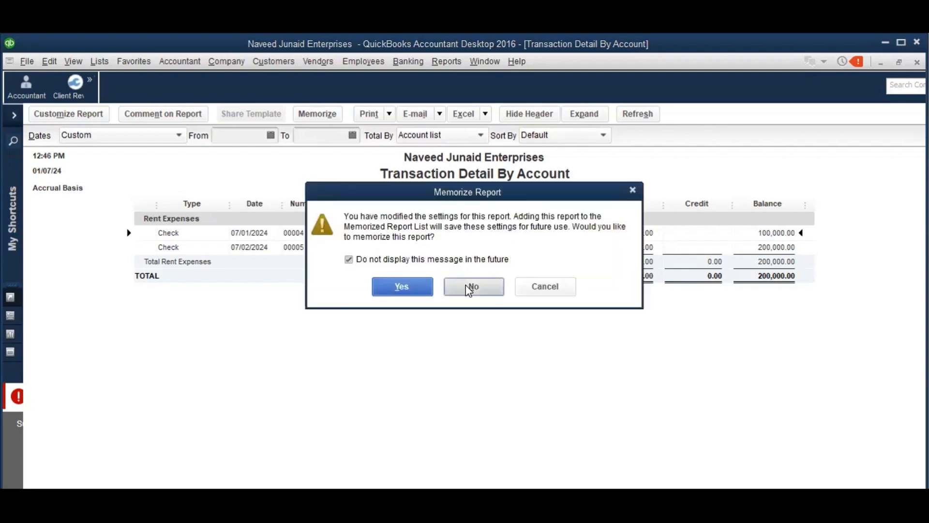
pyautogui.press('Escape')
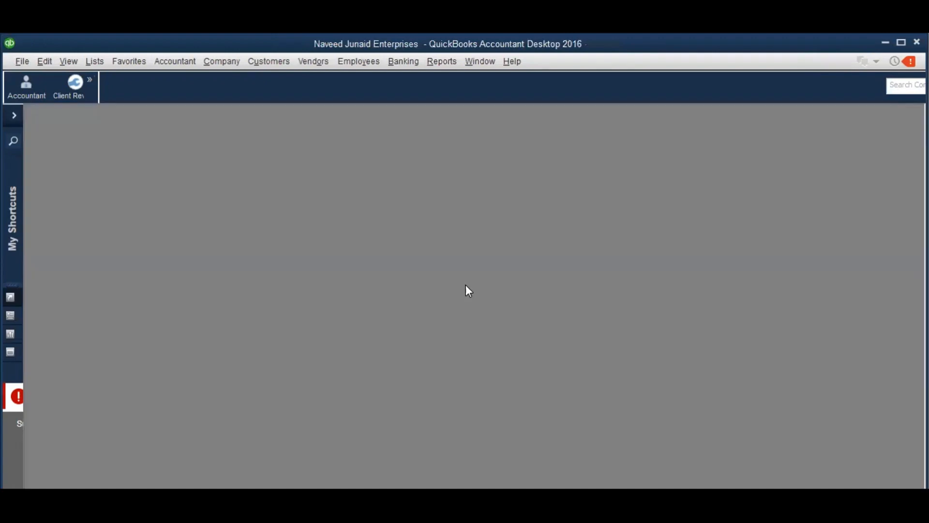
pyautogui.click(903, 44)
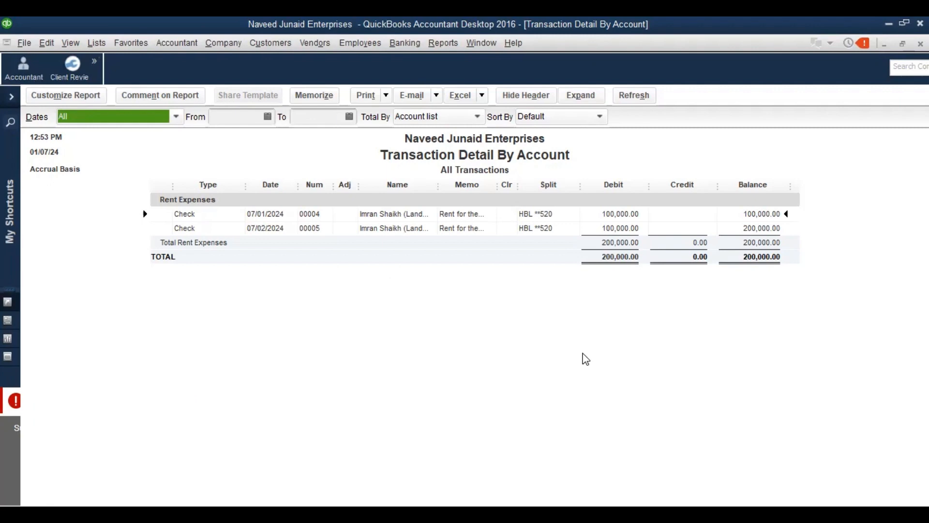
# Open rent check 00004 from the report, then view and close the Vendor Balance Detail report
pyautogui.doubleClick(419, 213)
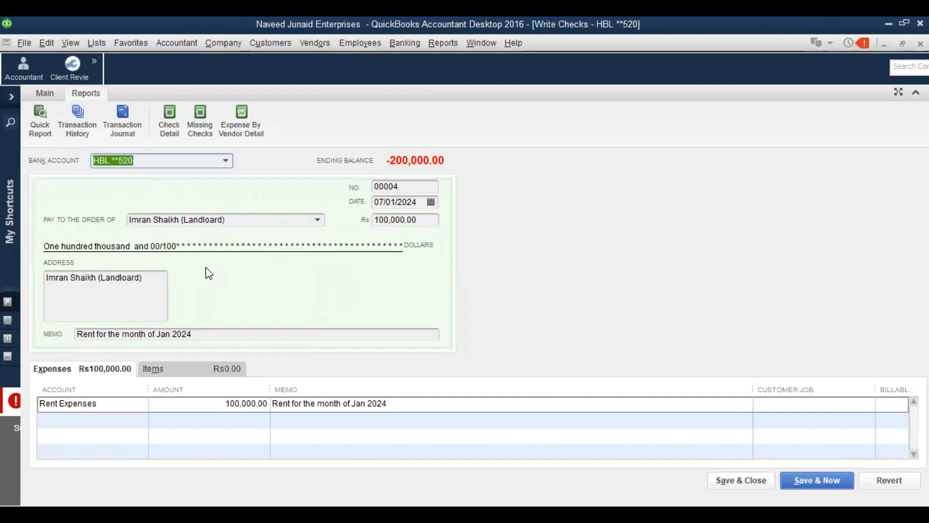
pyautogui.click(443, 43)
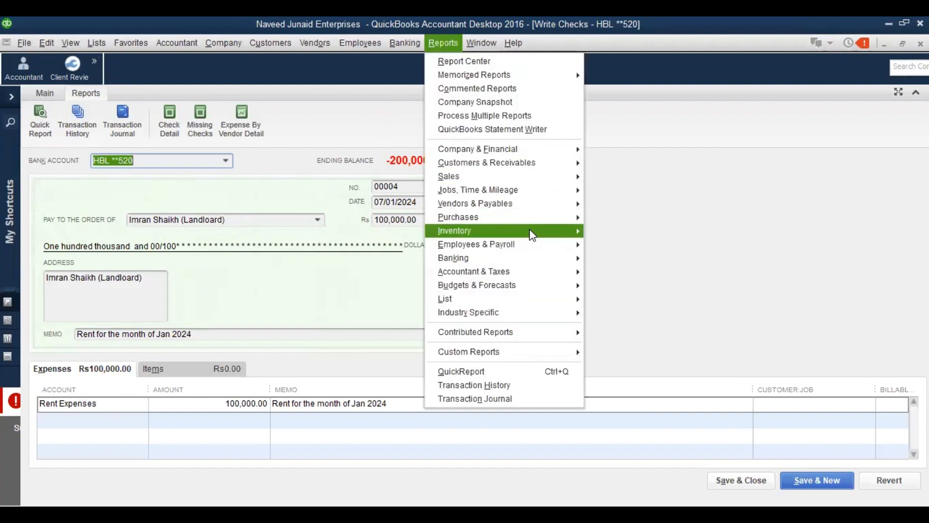
pyautogui.moveTo(574, 203)
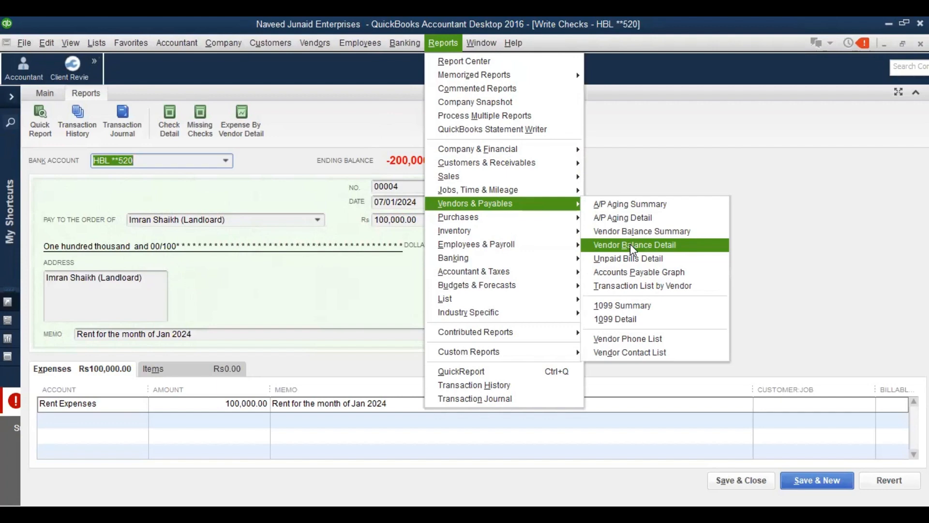
pyautogui.click(630, 244)
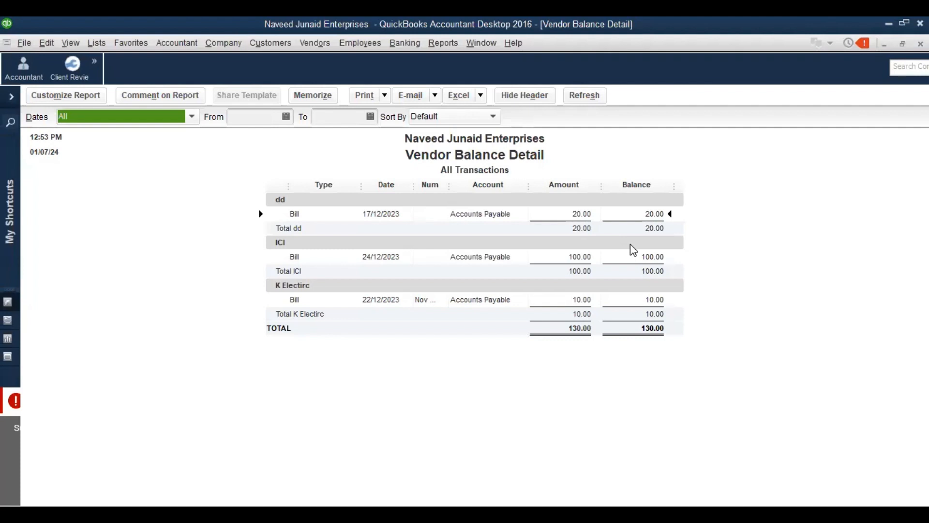
pyautogui.press('Escape')
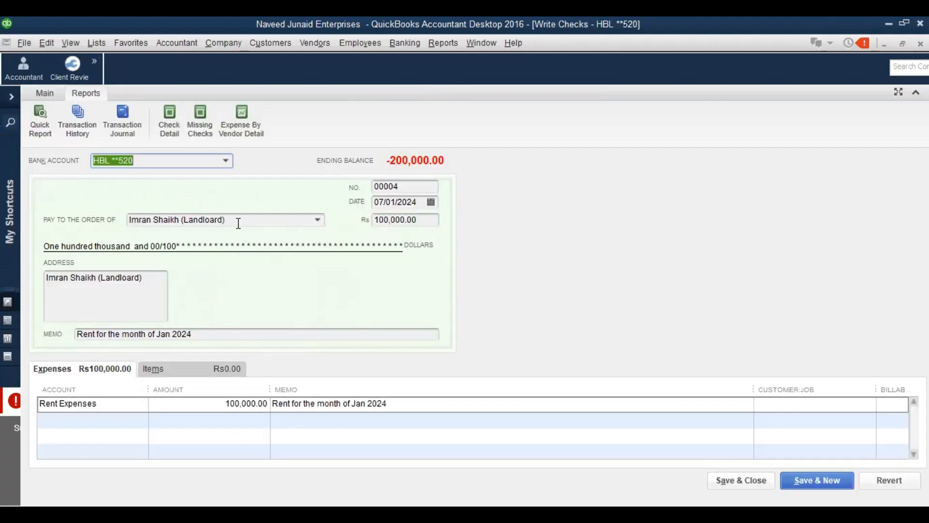
# Close the Write Checks window showing check 00004
pyautogui.press('Escape')
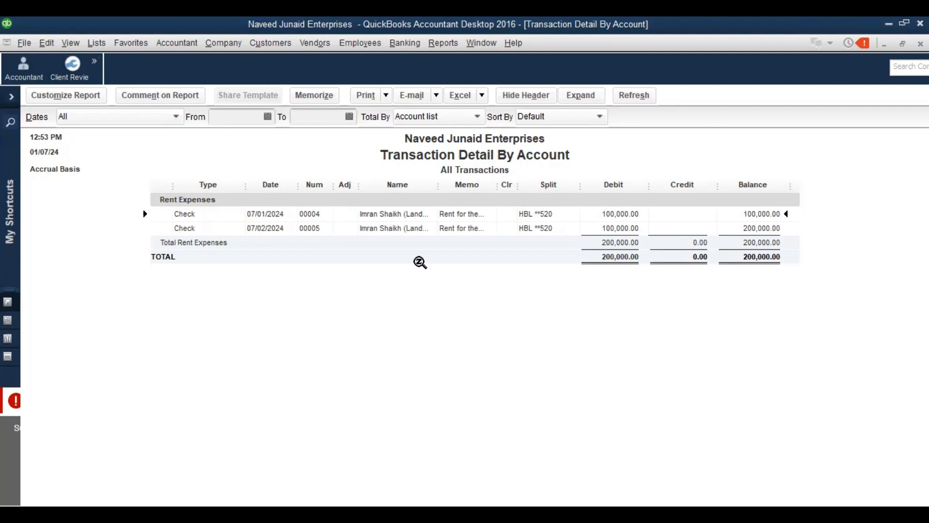
# Start a new general journal entry dated 31/01/2024, dismissing the numbering notice
pyautogui.click(222, 44)
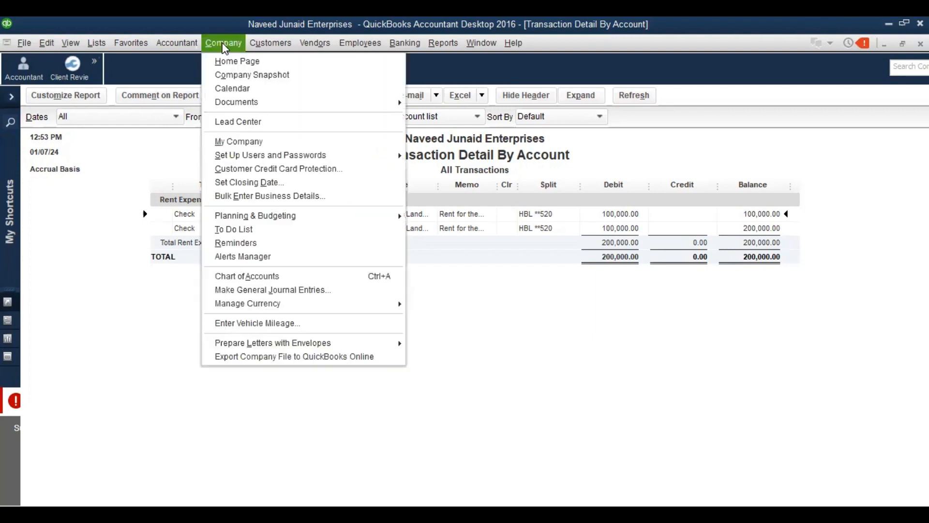
pyautogui.click(292, 290)
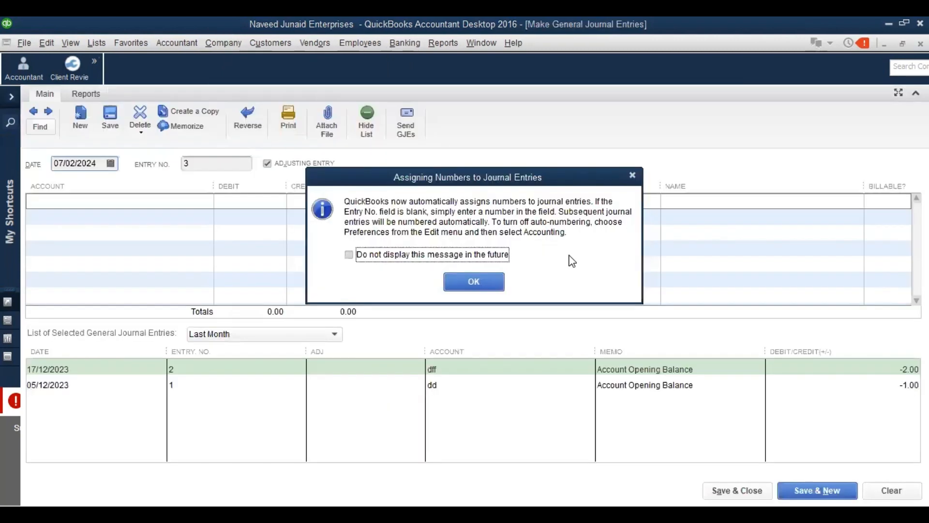
pyautogui.click(496, 283)
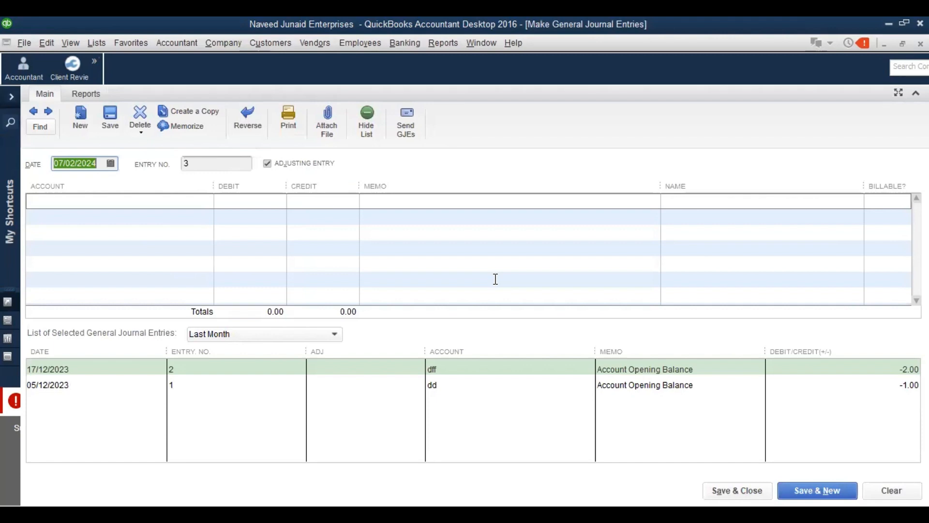
pyautogui.write('31/01/202')
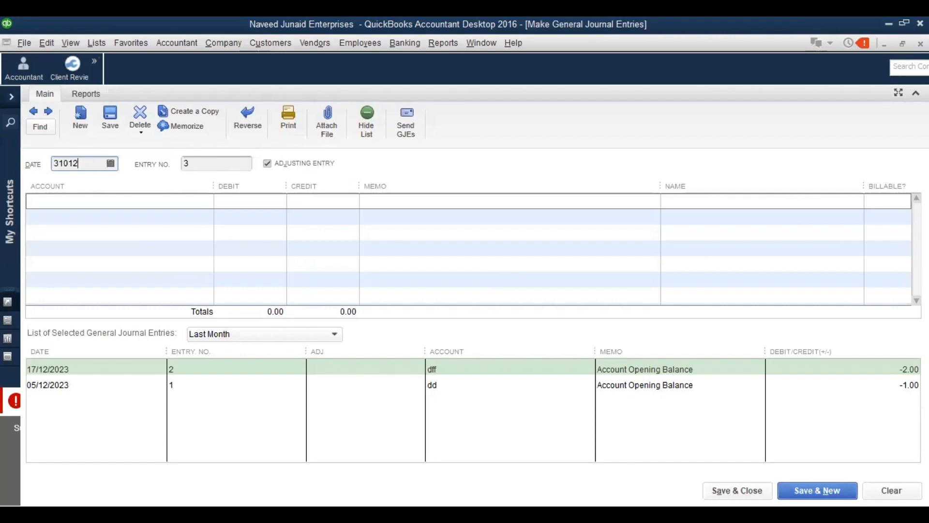
pyautogui.write('4')
pyautogui.press('Tab')
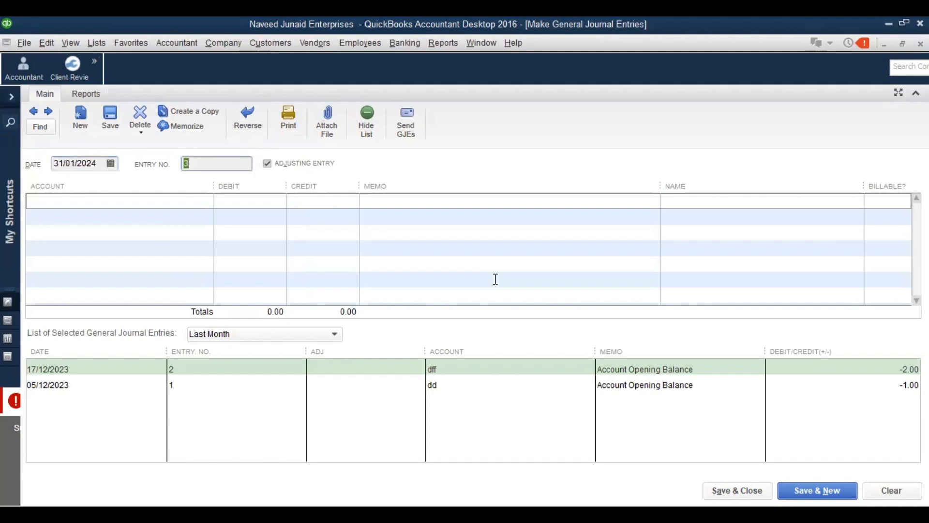
pyautogui.press('Tab')
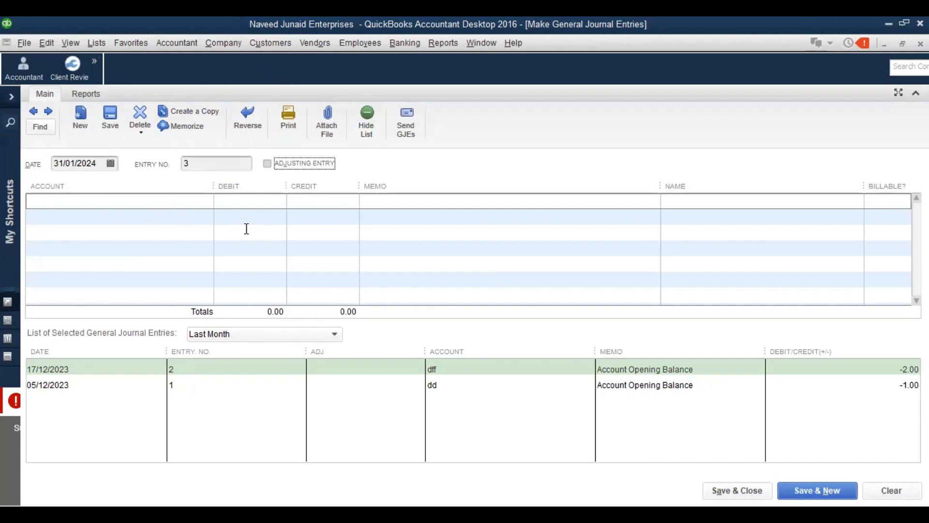
# Set the first journal line's account to Rent Expenses
pyautogui.click(228, 43)
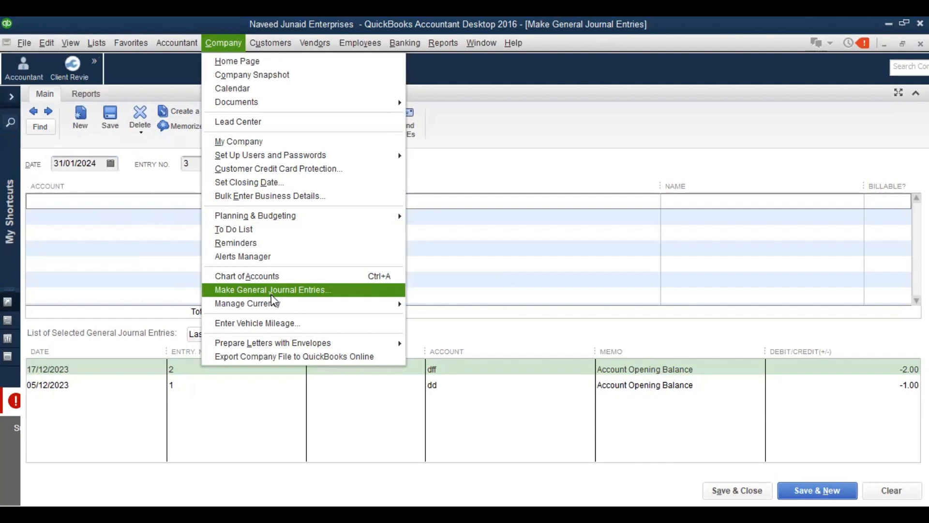
pyautogui.click(112, 199)
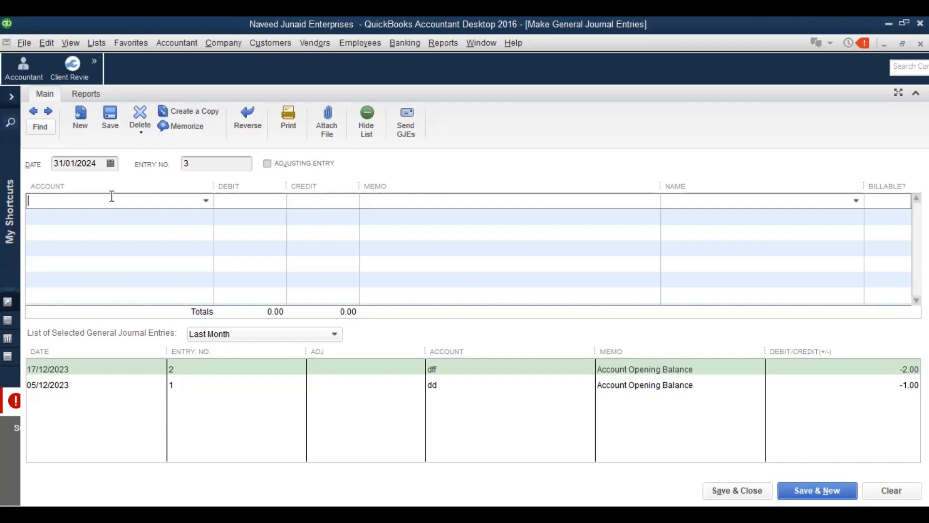
pyautogui.write('ent Expense')
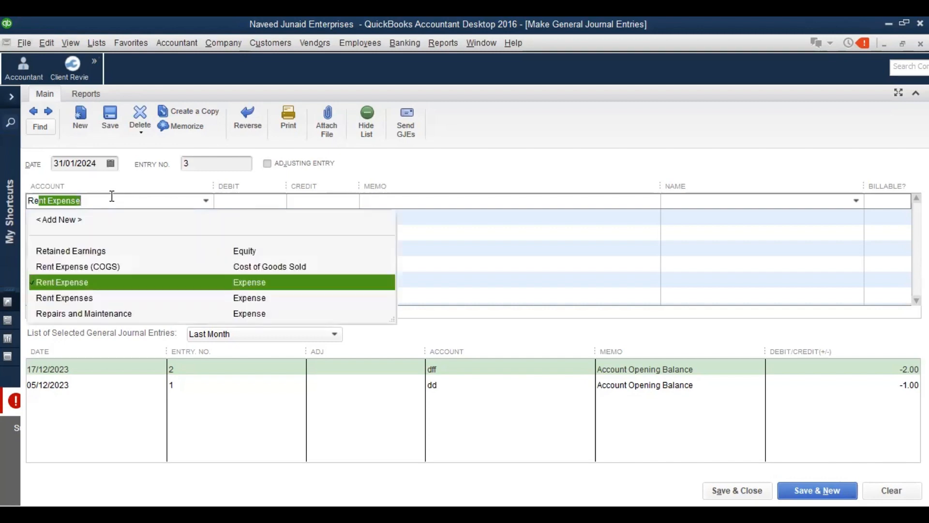
pyautogui.press('Down')
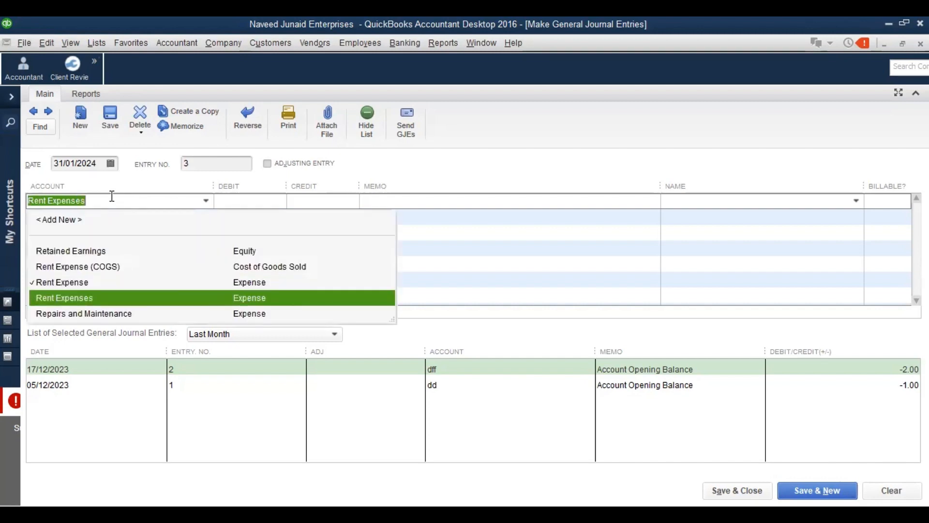
pyautogui.click(112, 196)
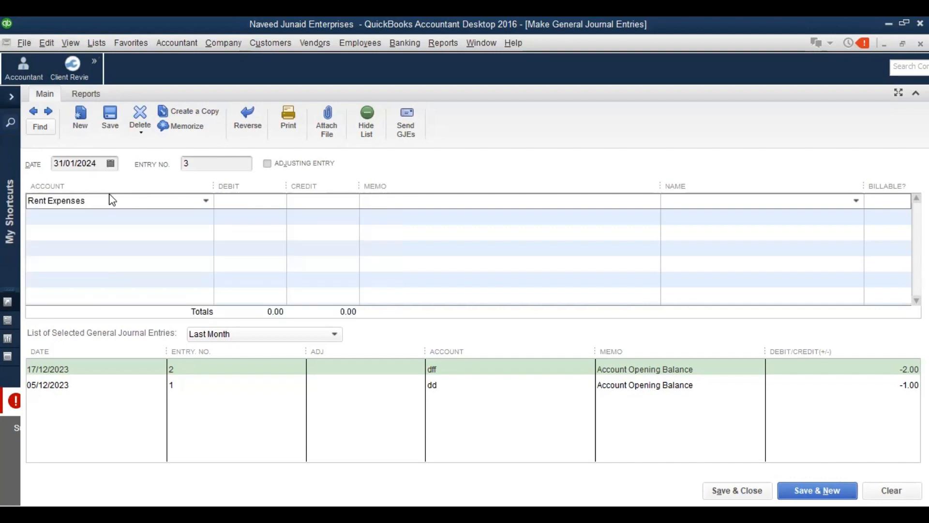
# Change the journal date to 31/03/2024 using the calendar
pyautogui.click(109, 164)
pyautogui.click(164, 186)
pyautogui.click(164, 187)
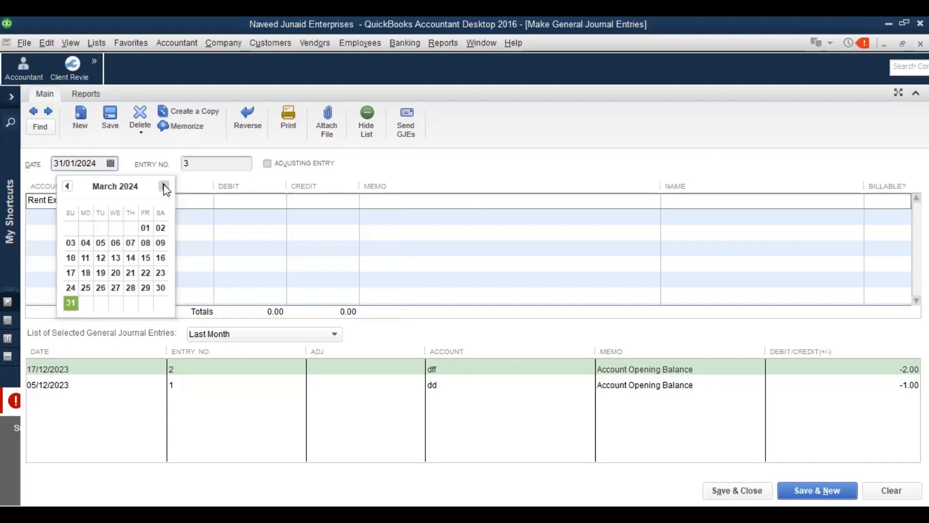
pyautogui.click(70, 303)
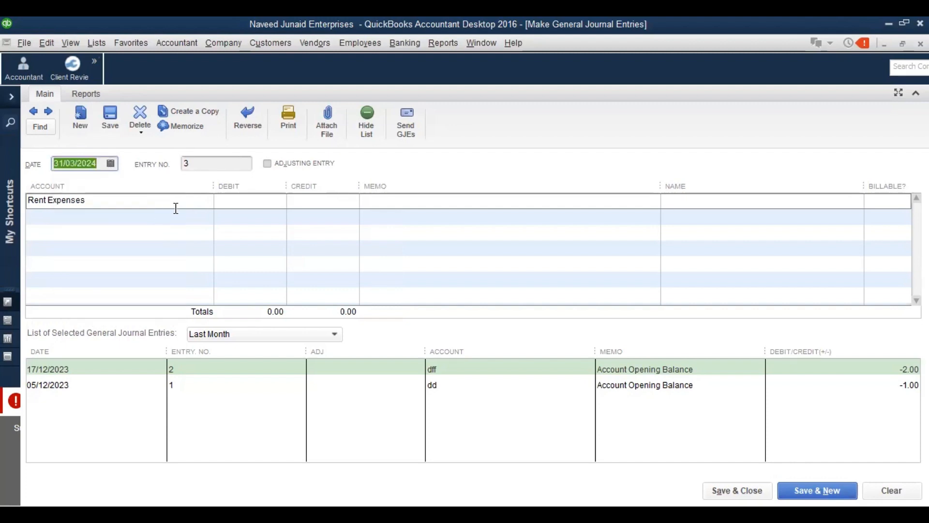
# Enter a 150,000.00 debit on the Rent Expenses line
pyautogui.click(222, 201)
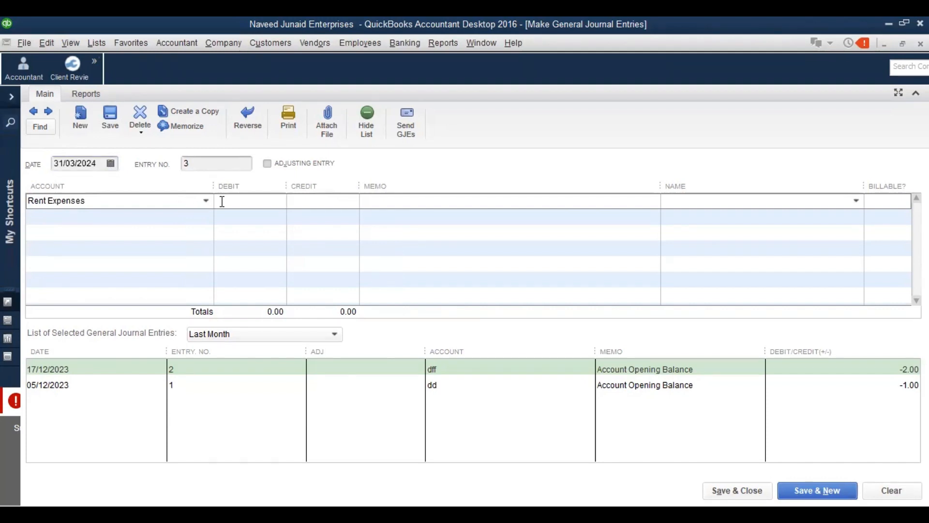
pyautogui.write('2')
pyautogui.press('BackSpace')
pyautogui.write('150,')
pyautogui.write('0000')
pyautogui.press('Tab')
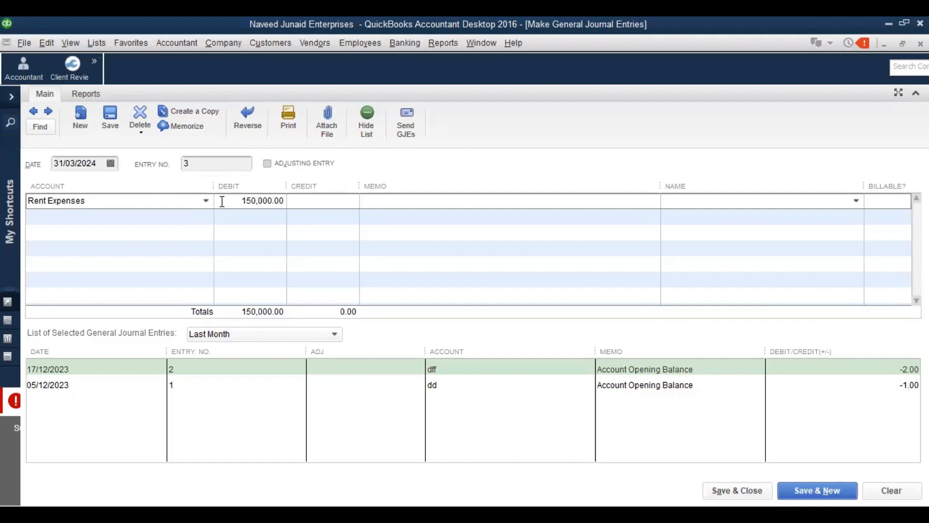
# Write the memo 'recording accrual of rent expenses for the month of Mar 2024' and move to line two
pyautogui.write('Rent f')
pyautogui.press('BackSpace')
pyautogui.write('for th')
pyautogui.press('BackSpace')
pyautogui.press('BackSpace')
pyautogui.press('BackSpace')
pyautogui.press('BackSpace')
pyautogui.press('BackSpace')
pyautogui.press('BackSpace')
pyautogui.press('BackSpace')
pyautogui.press('BackSpace')
pyautogui.press('BackSpace')
pyautogui.press('BackSpace')
pyautogui.press('BackSpace')
pyautogui.write('recording accrula of rent')
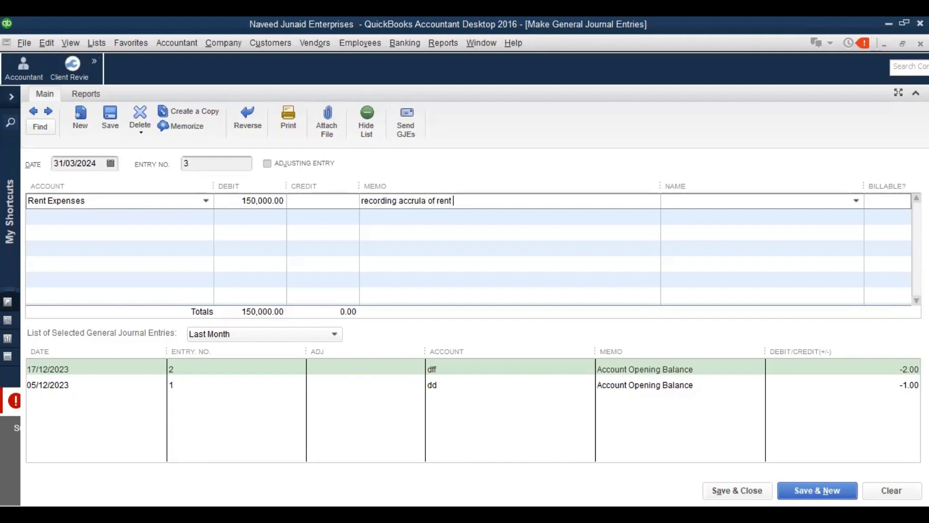
pyautogui.write(' expenses for the month')
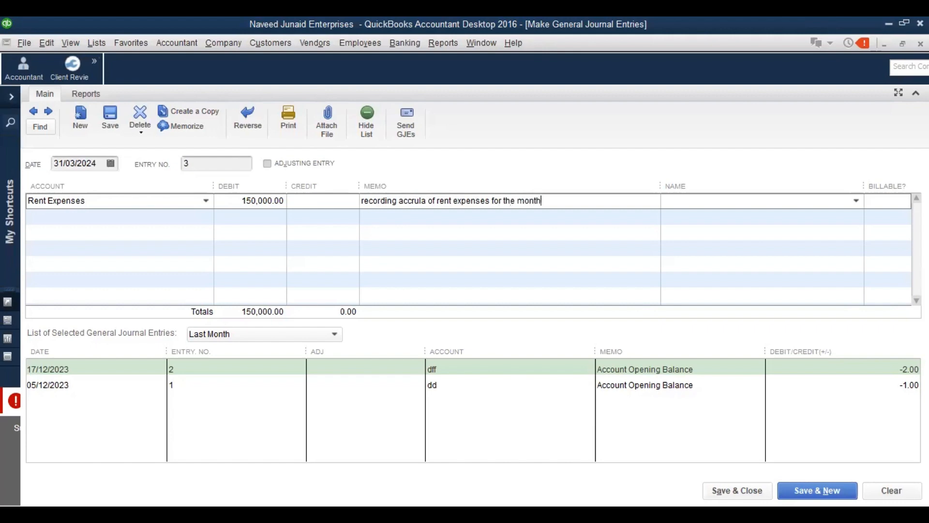
pyautogui.write(' of Mar 2024')
pyautogui.press('Left')
pyautogui.press('Left')
pyautogui.press('Left')
pyautogui.press('Left')
pyautogui.press('Left')
pyautogui.press('Left')
pyautogui.press('Left')
pyautogui.press('Left')
pyautogui.press('Left')
pyautogui.press('Left')
pyautogui.press('Left')
pyautogui.press('Left')
pyautogui.press('Left')
pyautogui.press('Left')
pyautogui.press('Left')
pyautogui.press('Left')
pyautogui.press('Left')
pyautogui.press('Left')
pyautogui.press('Left')
pyautogui.press('Left')
pyautogui.press('Left')
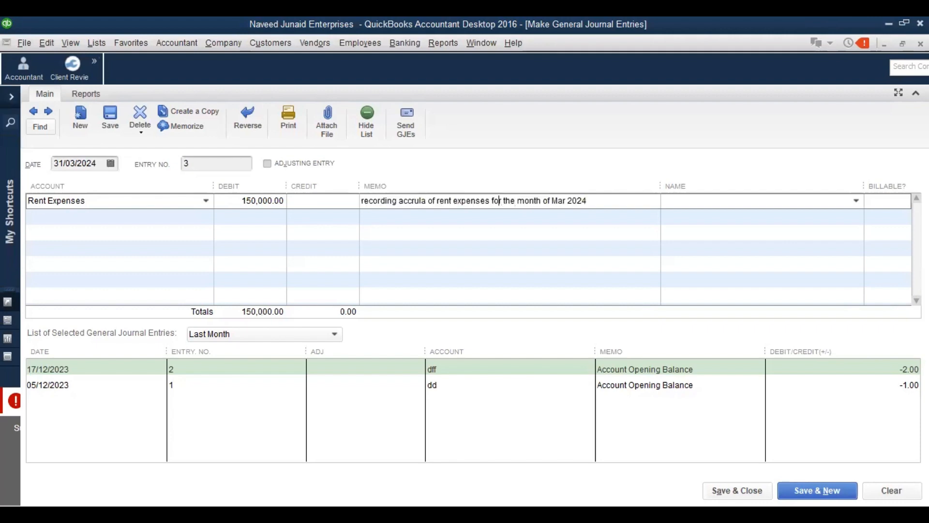
pyautogui.press('BackSpace')
pyautogui.press('BackSpace')
pyautogui.write('al')
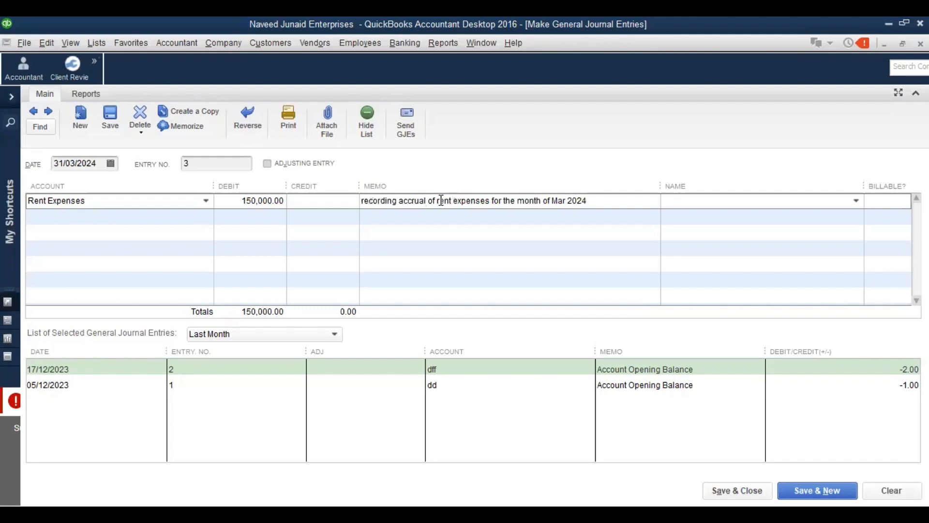
pyautogui.moveTo(440, 200); pyautogui.dragTo(487, 201)
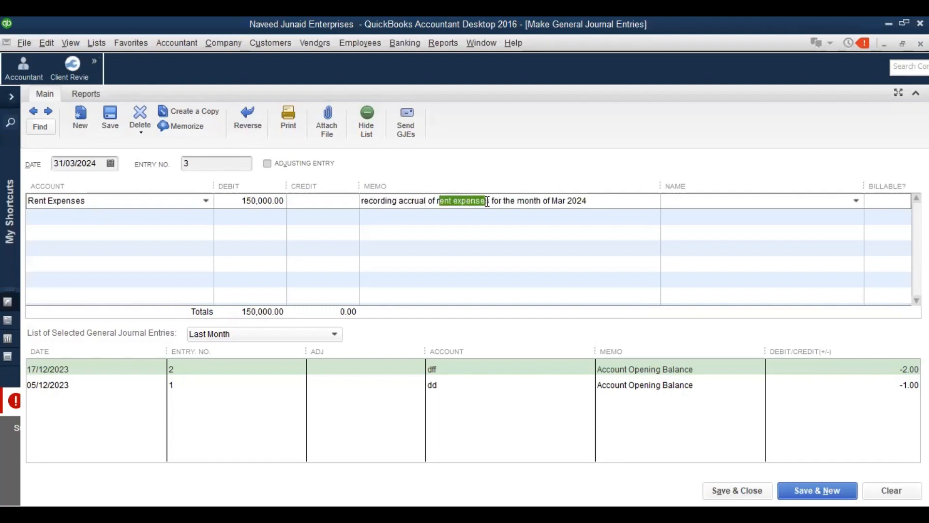
pyautogui.click(489, 201)
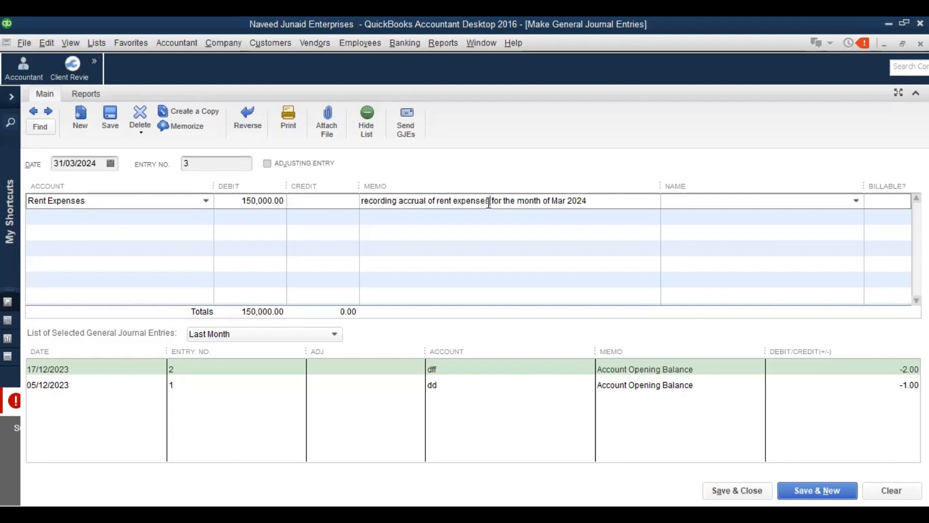
pyautogui.doubleClick(489, 202)
pyautogui.click(122, 202)
pyautogui.press('Down')
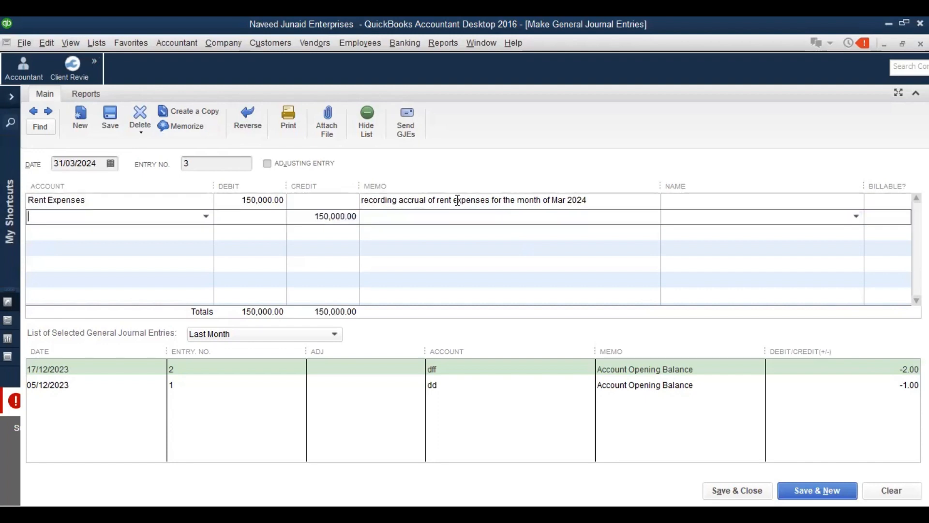
# Start a new account of type Other Current Liability from the second line's account list
pyautogui.write('Ren')
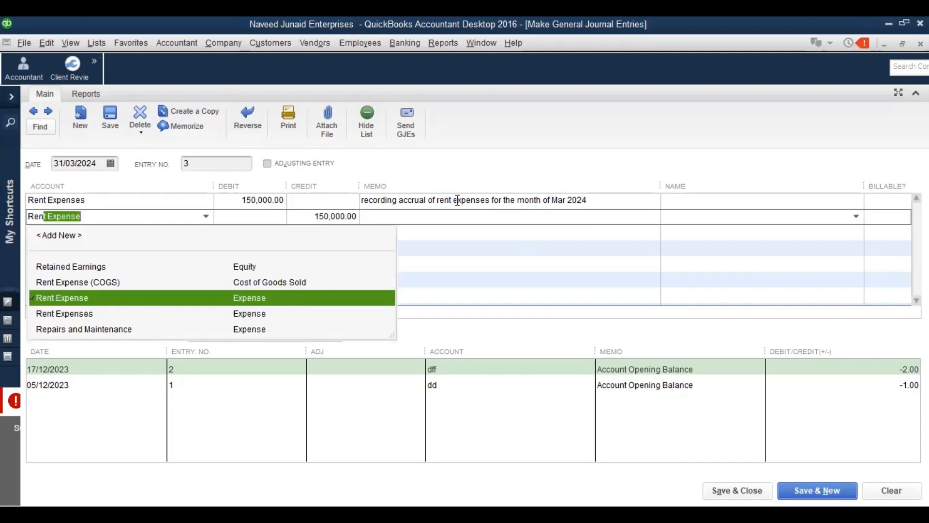
pyautogui.write('at')
pyautogui.press('BackSpace')
pyautogui.press('BackSpace')
pyautogui.press('BackSpace')
pyautogui.press('BackSpace')
pyautogui.press('BackSpace')
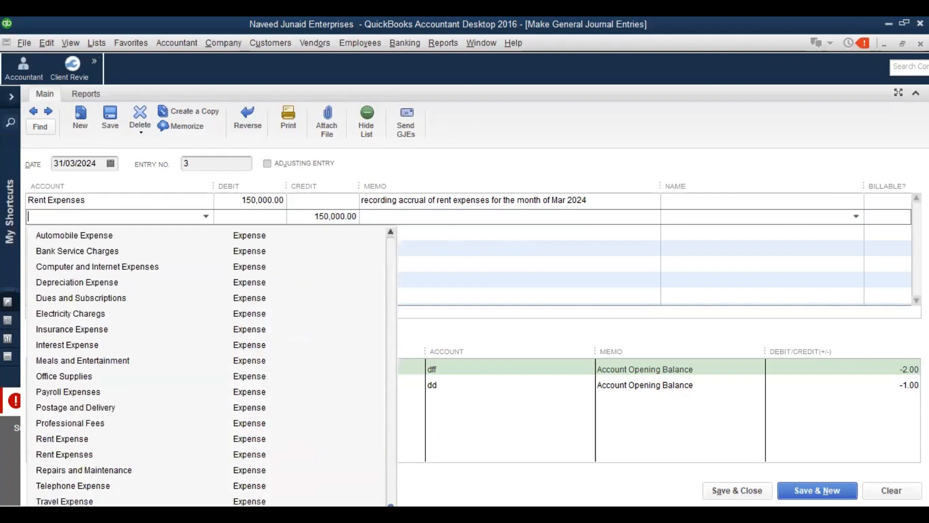
pyautogui.moveTo(390, 506); pyautogui.dragTo(392, 242)
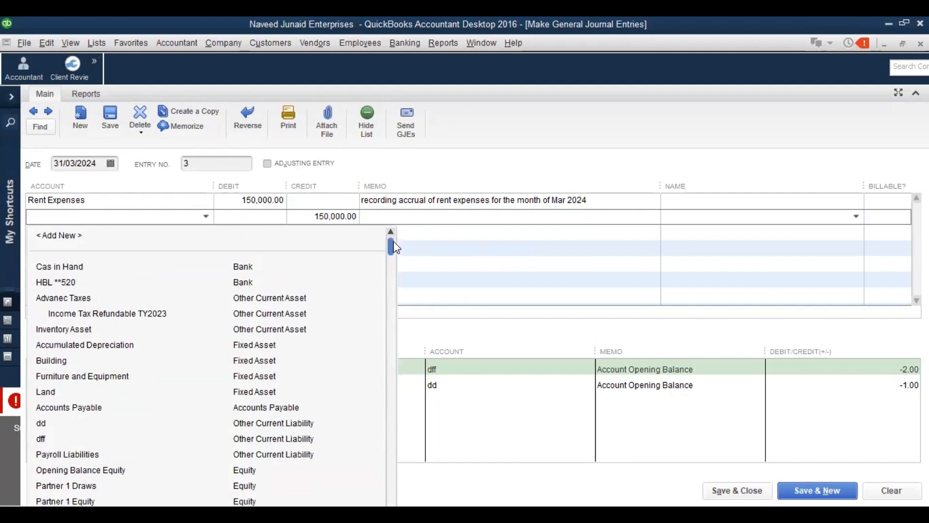
pyautogui.click(65, 235)
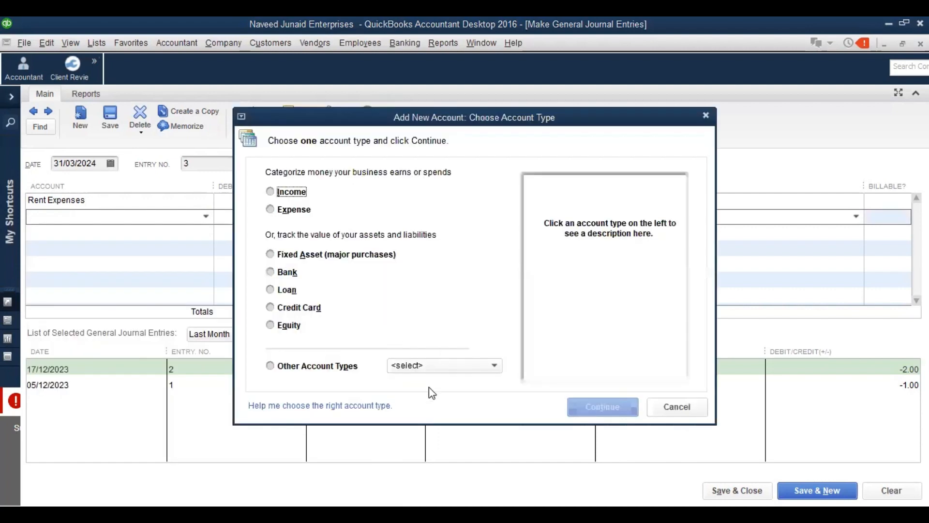
pyautogui.click(448, 371)
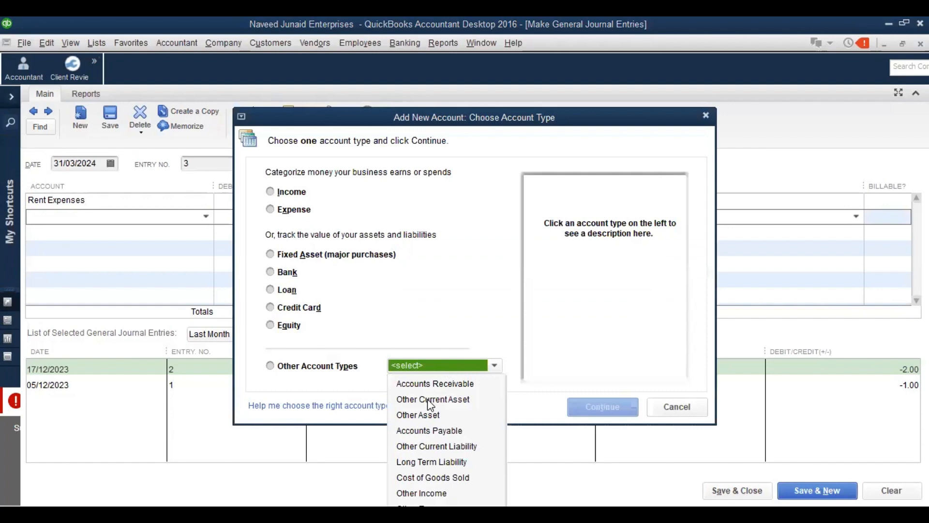
pyautogui.click(436, 446)
pyautogui.click(591, 411)
# Name the new account Rent Payable, save it, and save the journal entry
pyautogui.write('Rent')
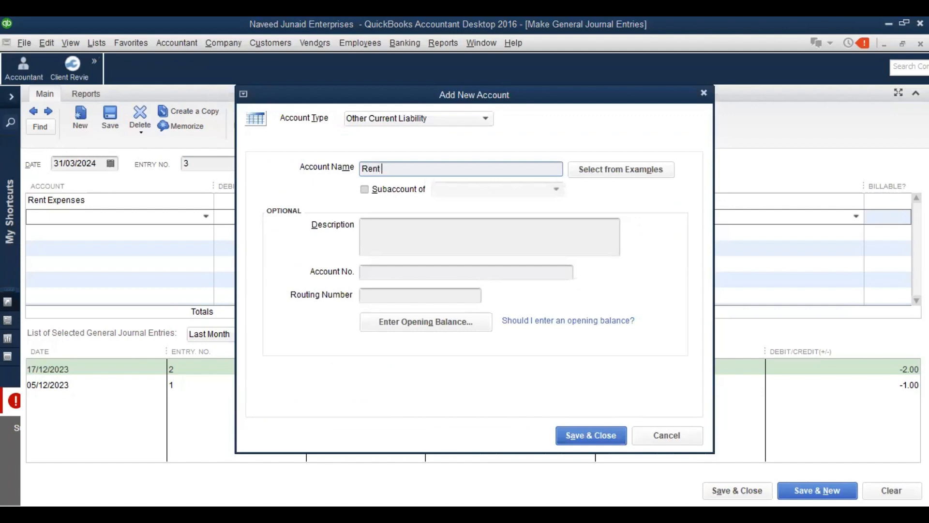
pyautogui.write(' Expe')
pyautogui.press('BackSpace')
pyautogui.press('BackSpace')
pyautogui.press('BackSpace')
pyautogui.press('BackSpace')
pyautogui.write('Payable')
pyautogui.click(584, 433)
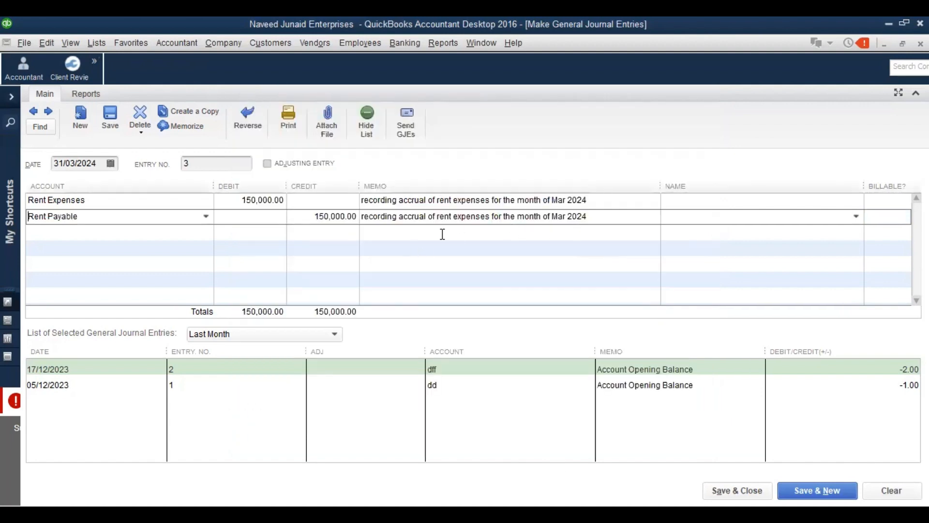
pyautogui.click(726, 490)
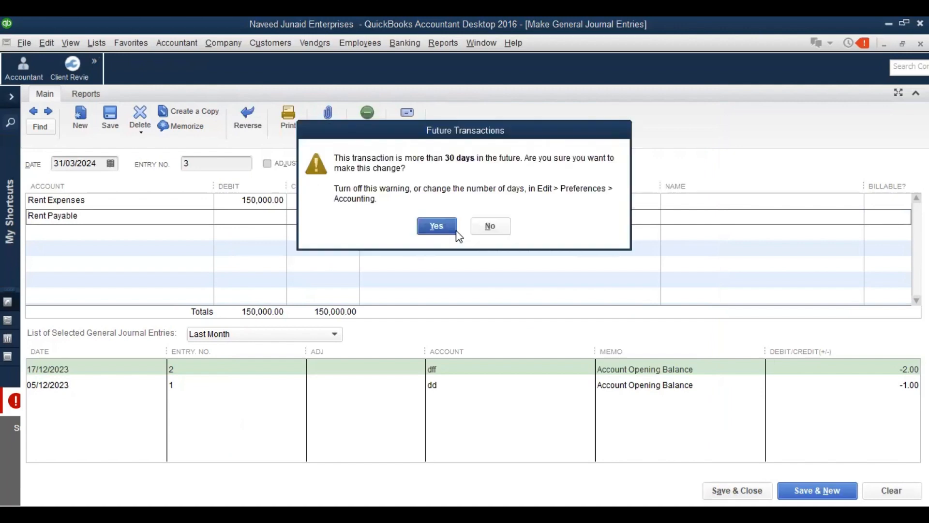
# Accept the future-date warning, refresh the report to show Rent Expenses at 350,000.00, then close reports
pyautogui.click(450, 231)
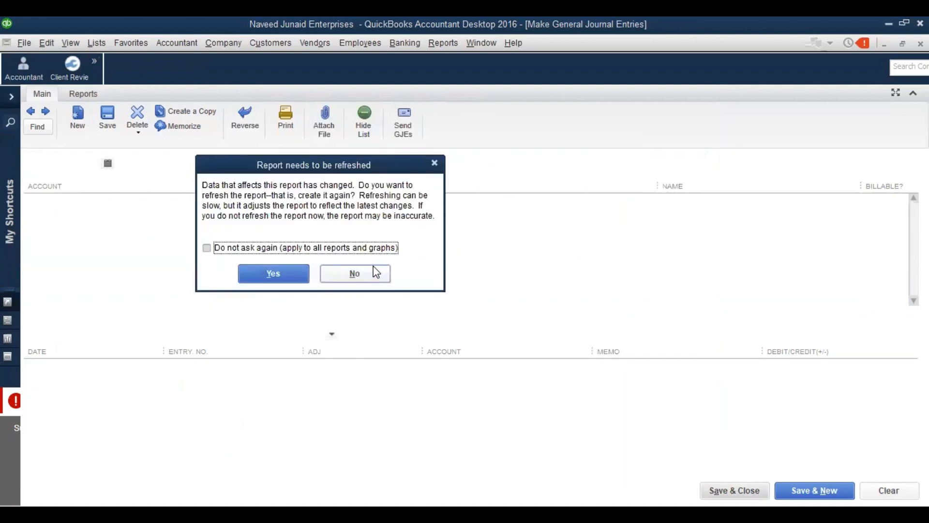
pyautogui.click(373, 270)
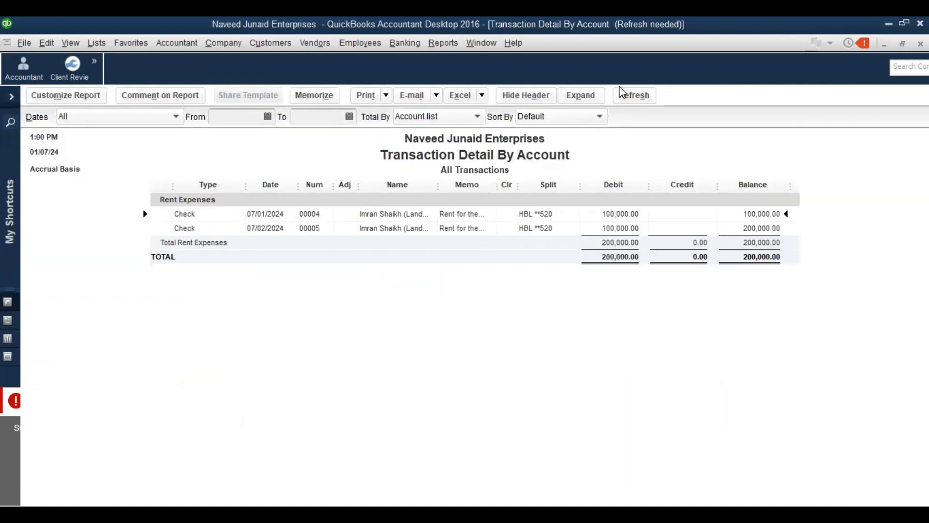
pyautogui.click(628, 98)
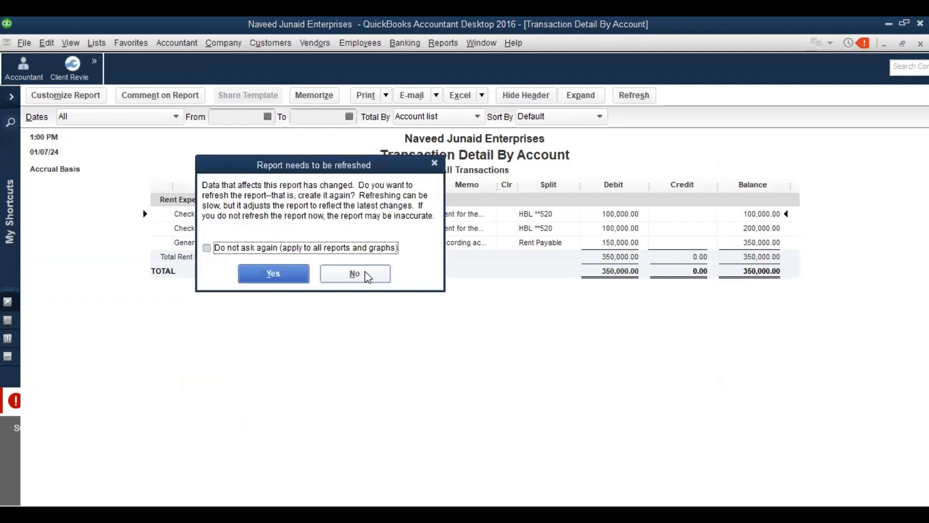
pyautogui.click(365, 272)
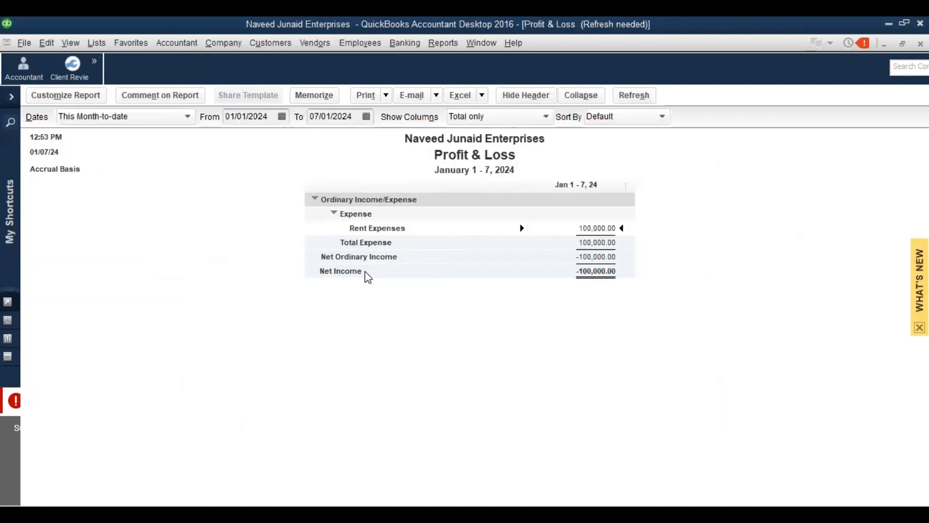
pyautogui.doubleClick(366, 271)
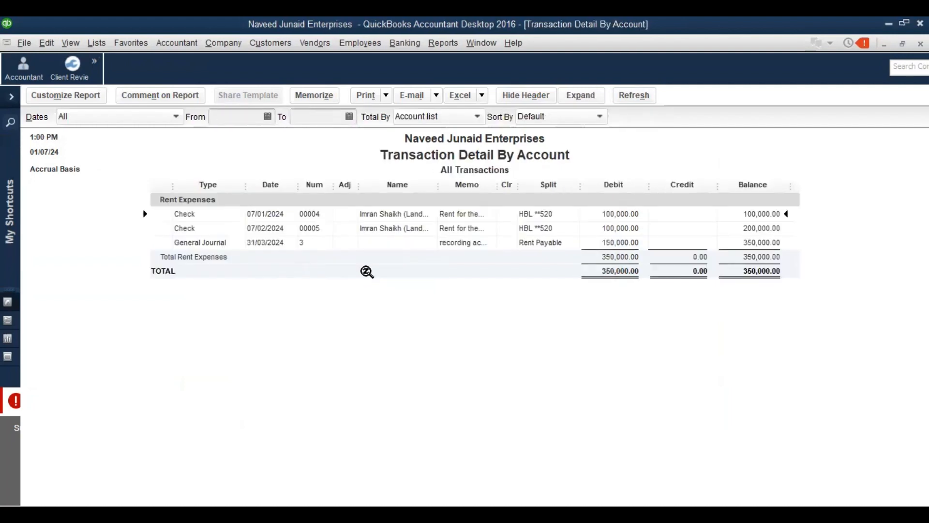
pyautogui.press('Escape')
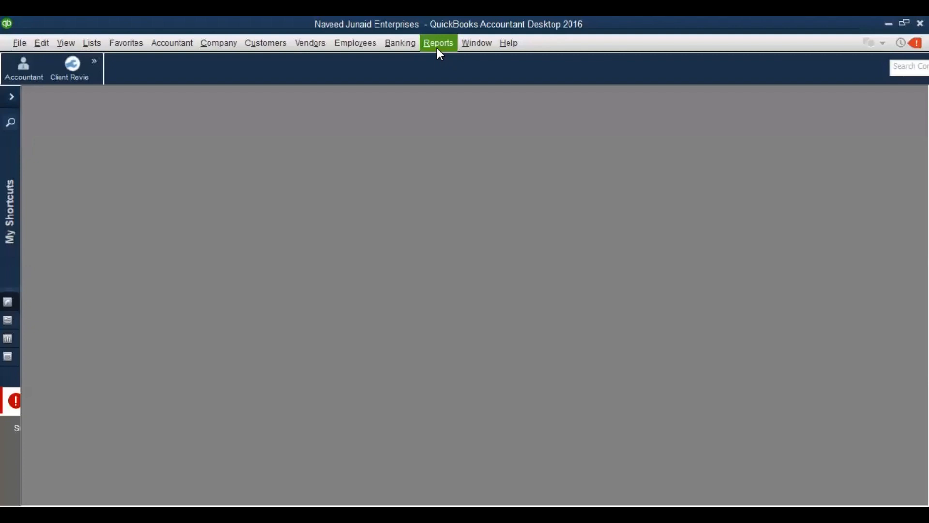
# Run the standard Balance Sheet and drill into the 150,000.00 Rent Payable balance
pyautogui.click(437, 48)
pyautogui.moveTo(543, 158)
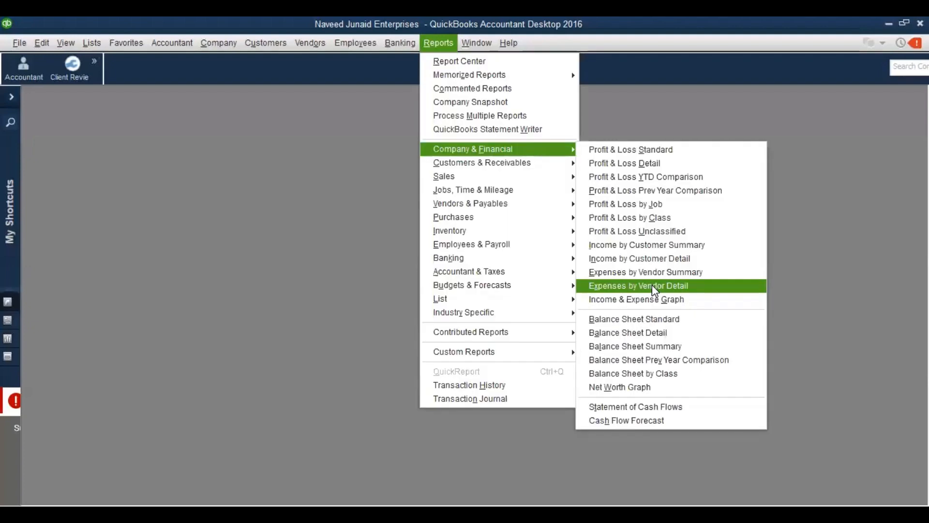
pyautogui.click(642, 317)
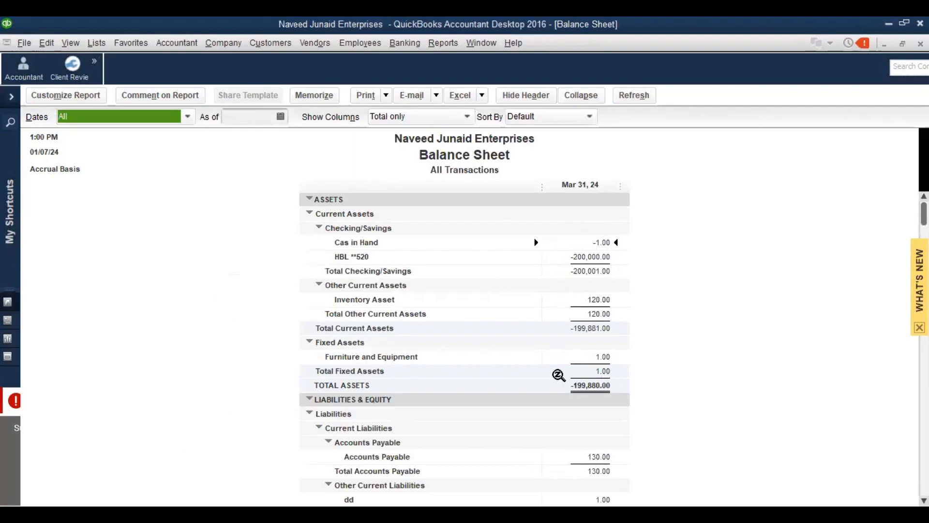
pyautogui.scroll(-5, 464, 339)
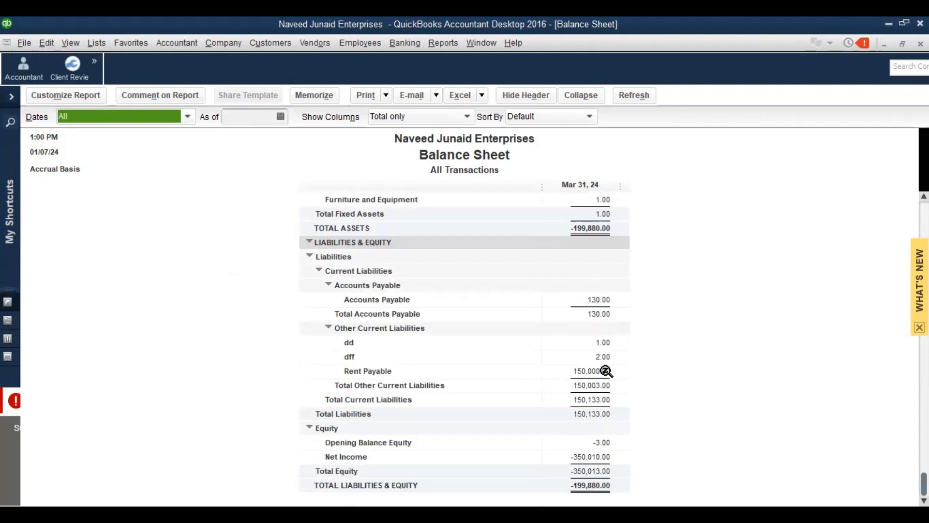
pyautogui.doubleClick(605, 371)
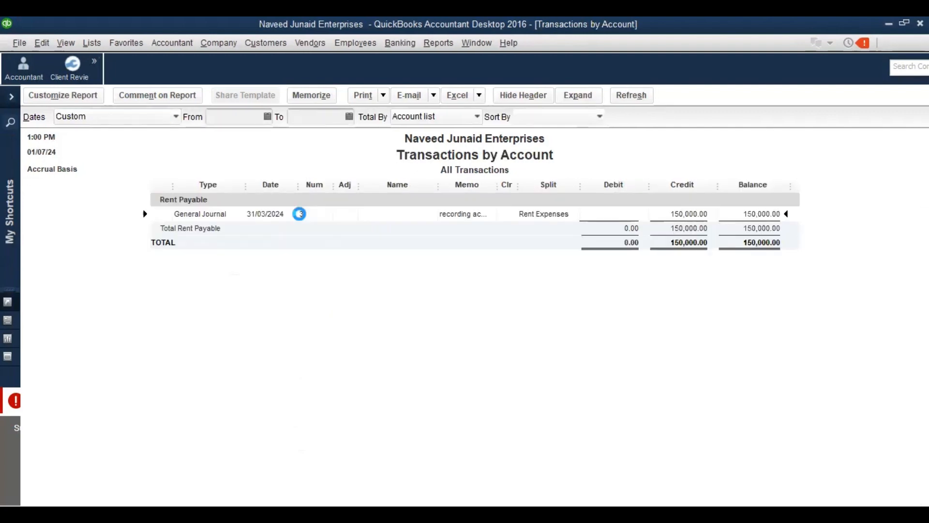
# Open the March rent accrual journal entry and show its Transaction Journal
pyautogui.doubleClick(302, 218)
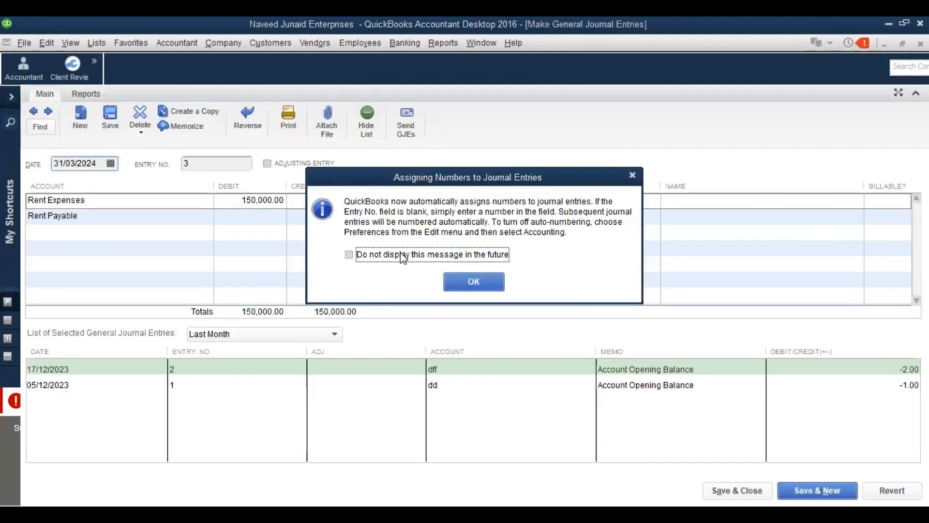
pyautogui.click(404, 254)
pyautogui.click(469, 290)
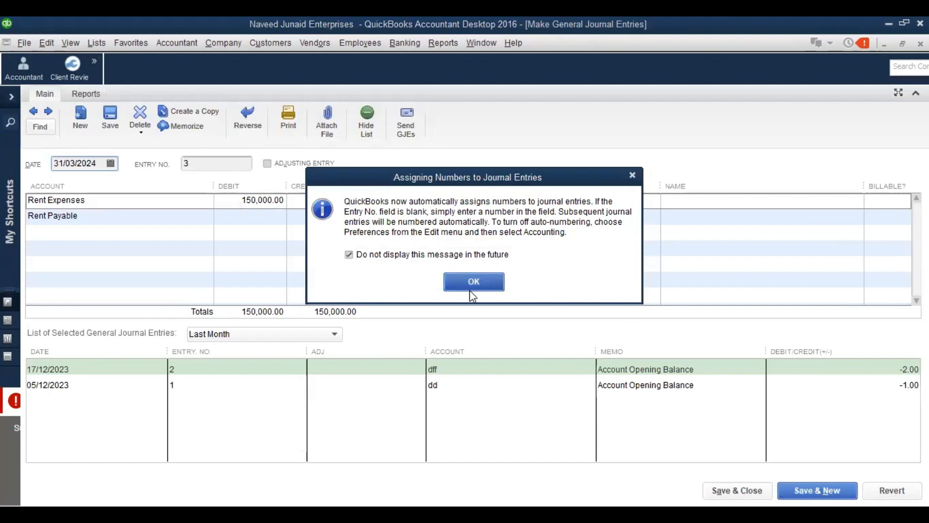
pyautogui.click(100, 94)
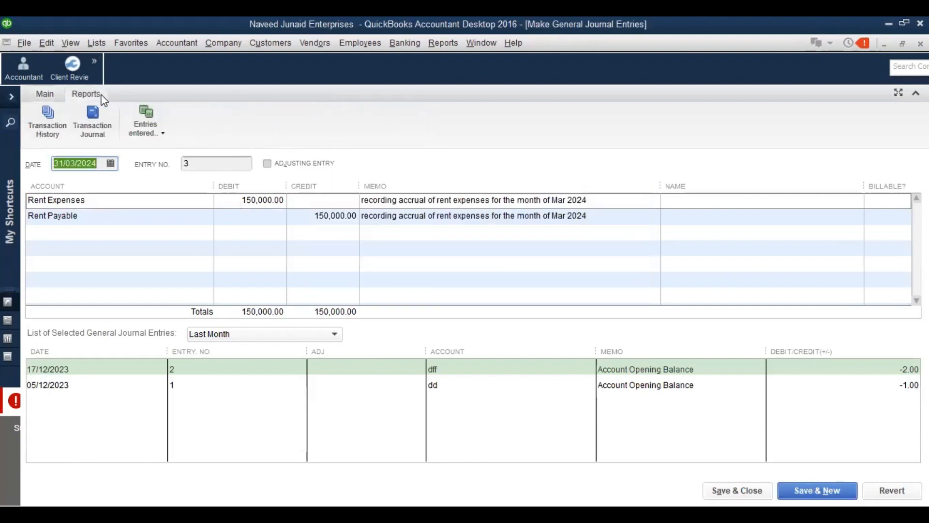
pyautogui.click(102, 104)
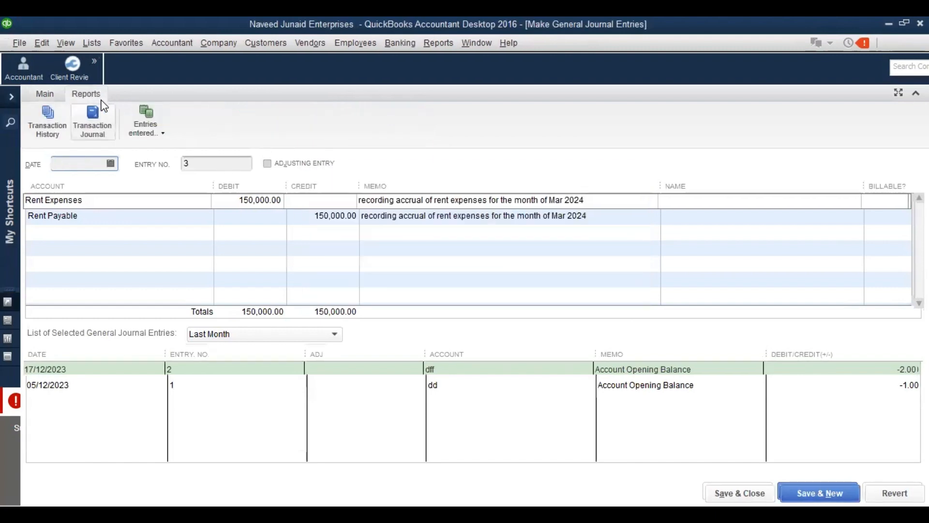
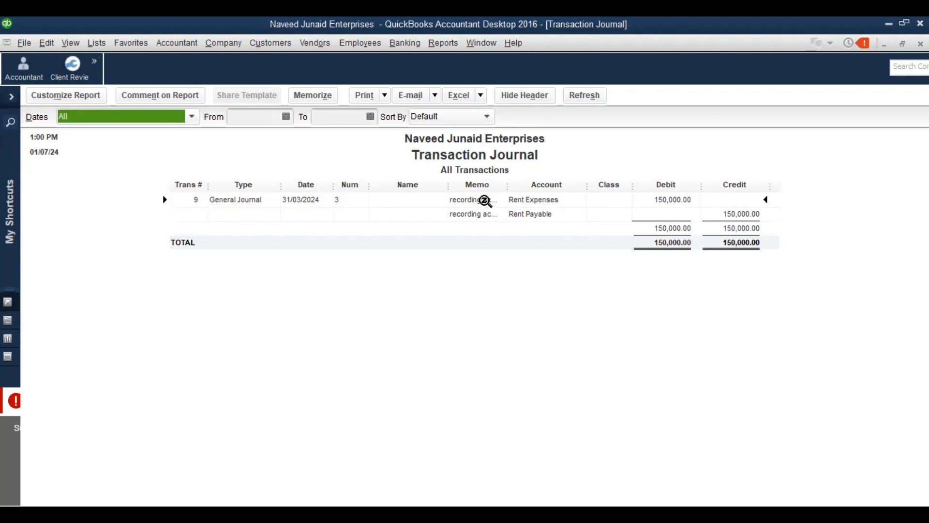
# Open general journal entry no. 3 (Rent Expenses/Rent Payable 150,000.00) from the Transaction Journal
pyautogui.doubleClick(484, 200)
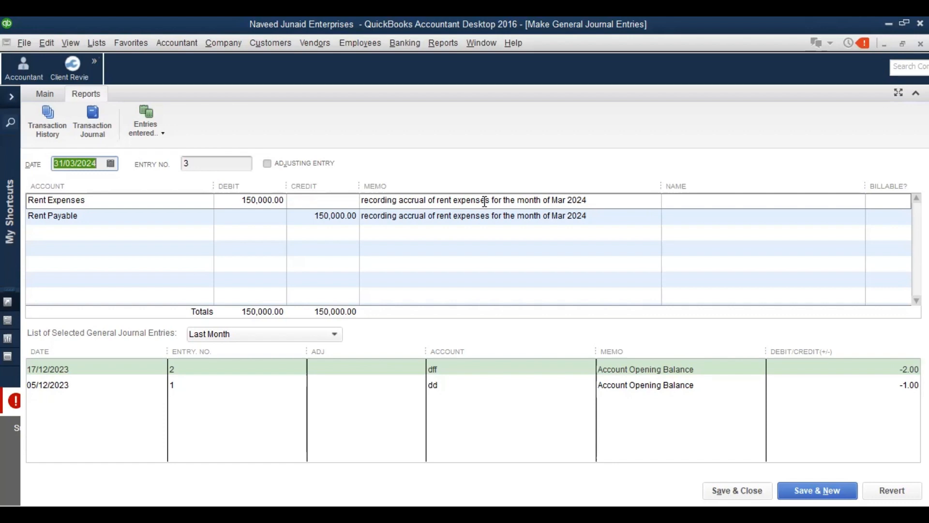
pyautogui.click(41, 46)
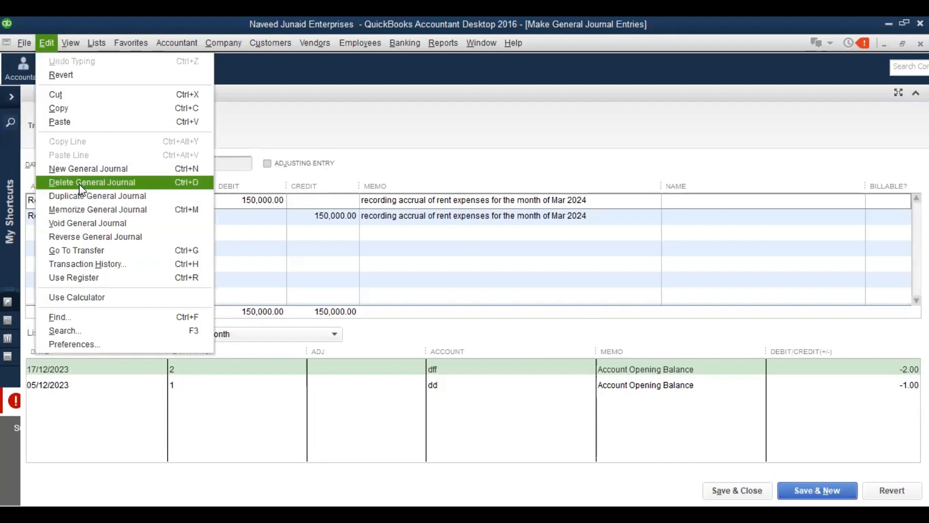
# Delete journal entry no. 3, accepting the future-date warning
pyautogui.click(80, 189)
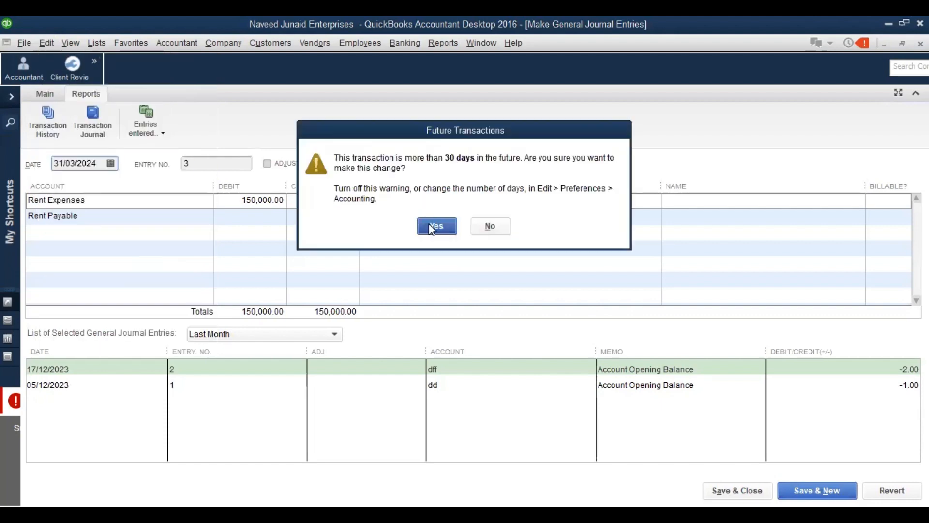
pyautogui.click(430, 226)
pyautogui.click(485, 186)
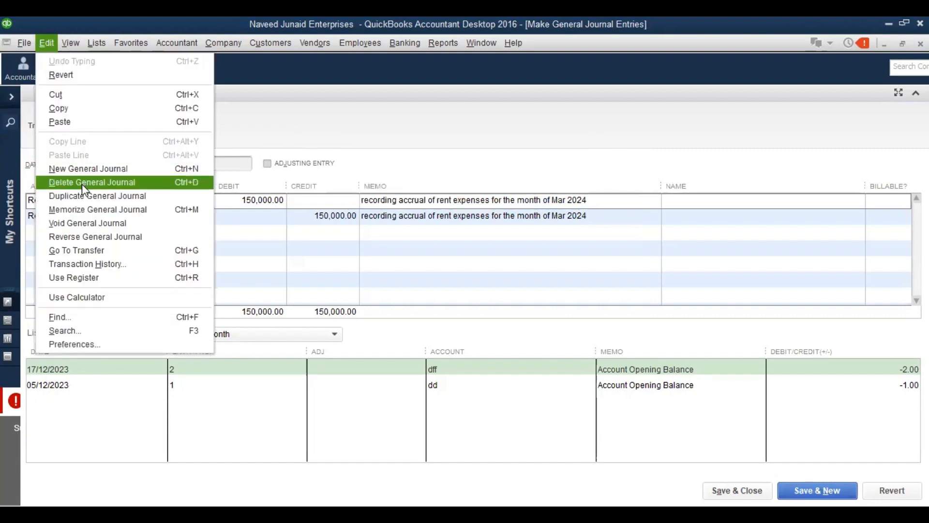
pyautogui.click(82, 184)
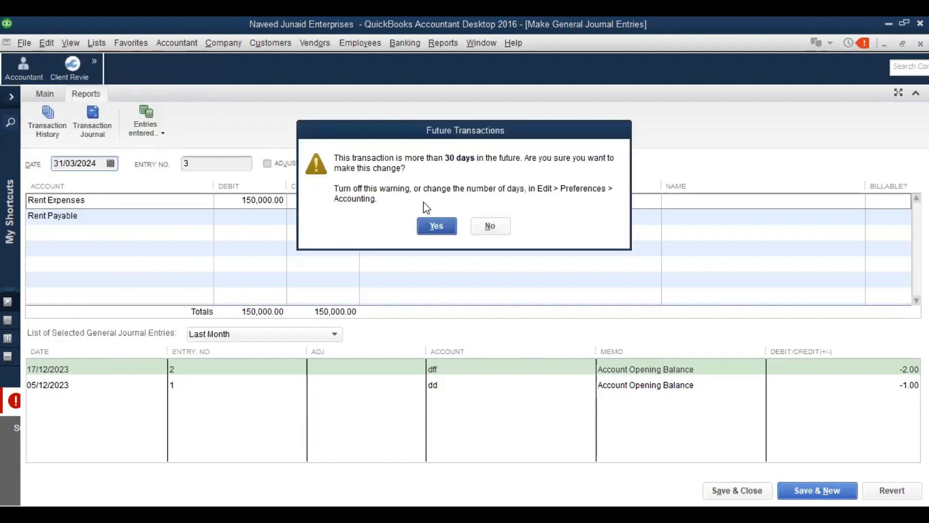
pyautogui.click(429, 233)
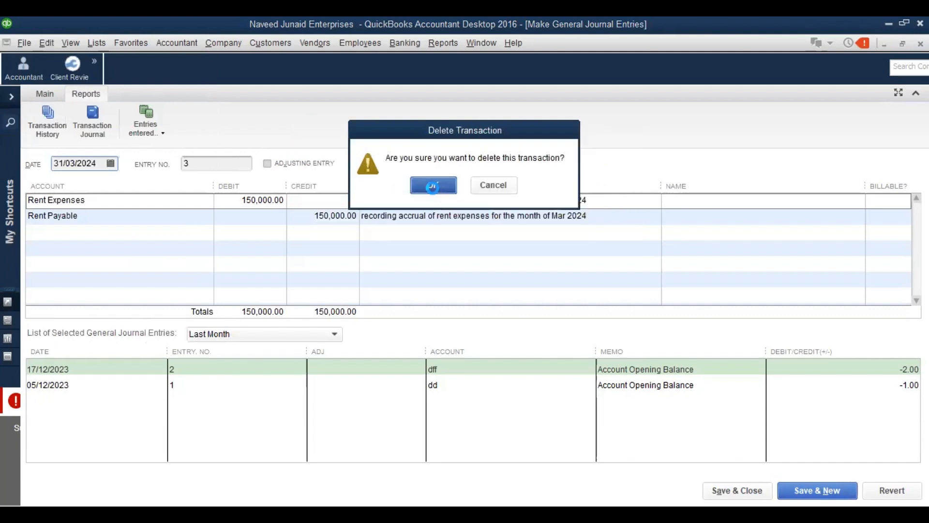
pyautogui.click(433, 185)
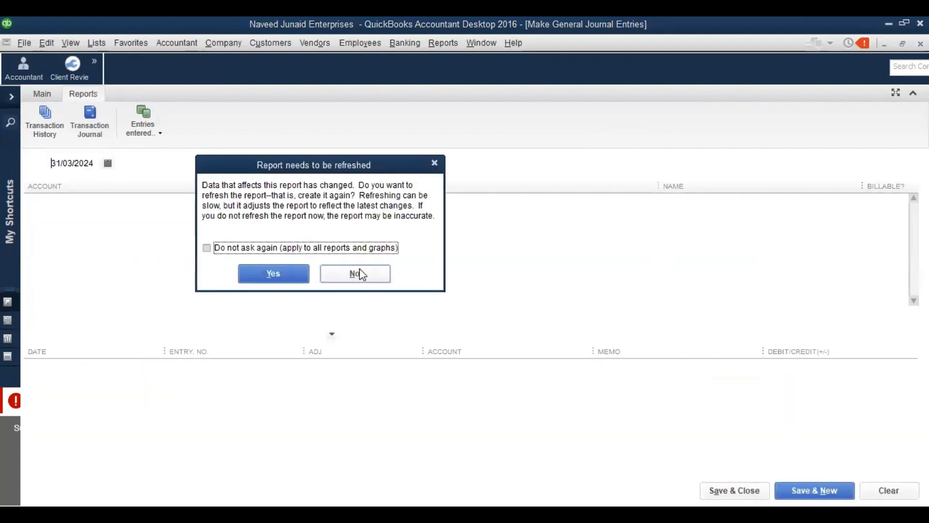
# Refresh the affected reports without being asked again and close the Transaction Journal and Transactions by Account
pyautogui.click(361, 274)
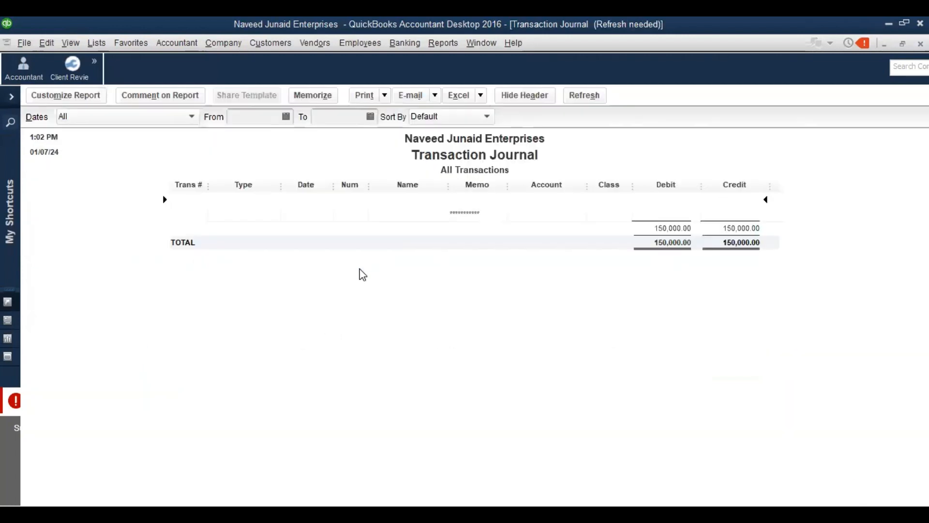
pyautogui.click(592, 97)
pyautogui.press('Escape')
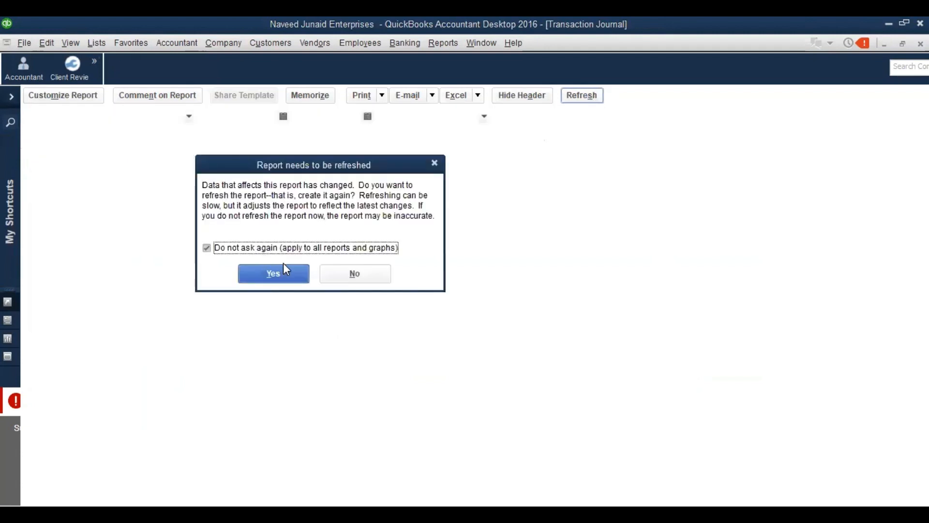
pyautogui.click(299, 274)
pyautogui.press('Escape')
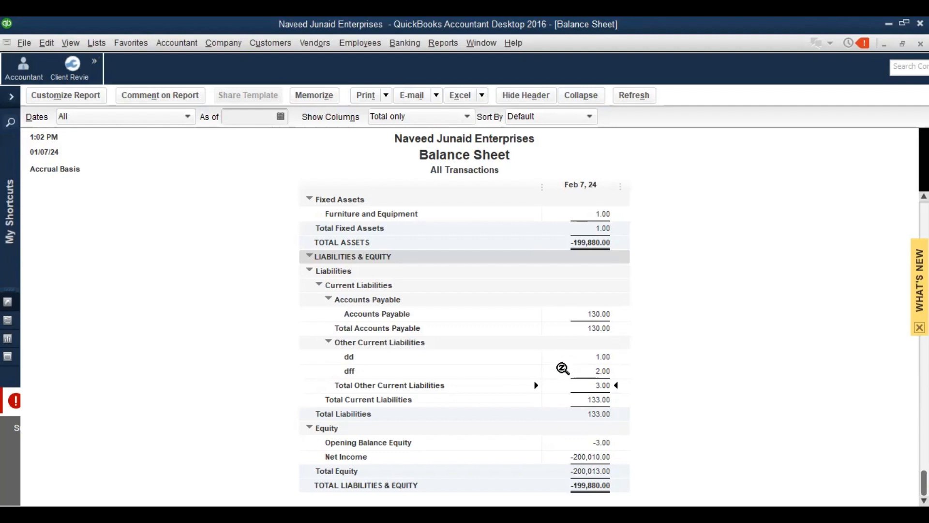
# Show a maximized Profit & Loss Standard for all dates, with Rent Expenses at 200,000.00
pyautogui.press('Escape')
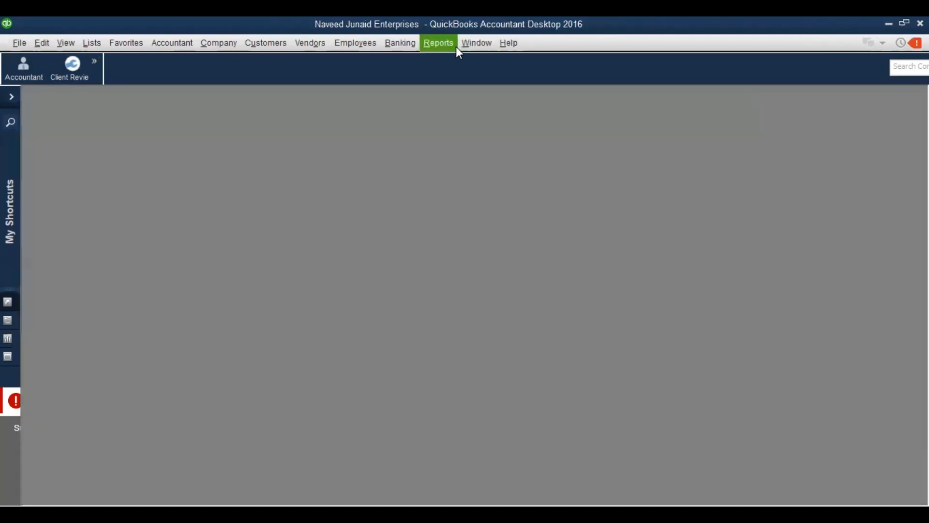
pyautogui.click(454, 45)
pyautogui.moveTo(538, 143)
pyautogui.click(598, 147)
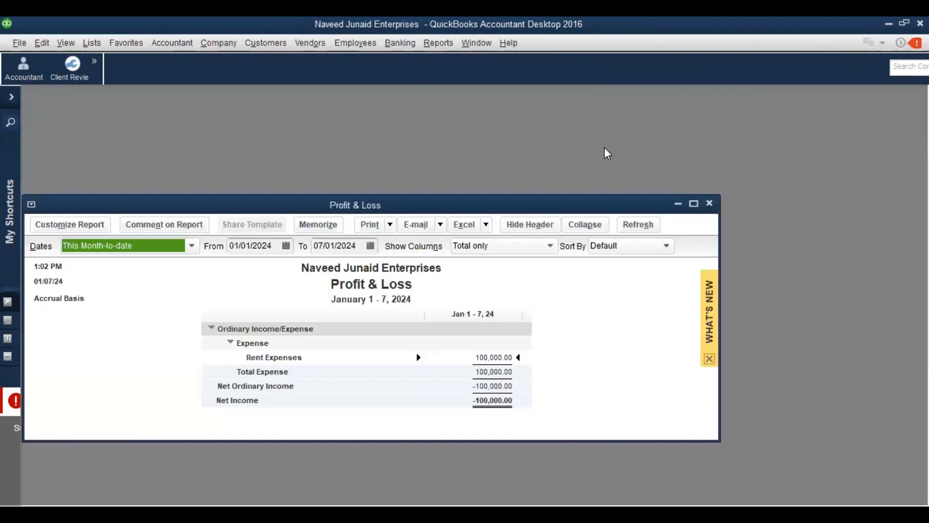
pyautogui.press('a')
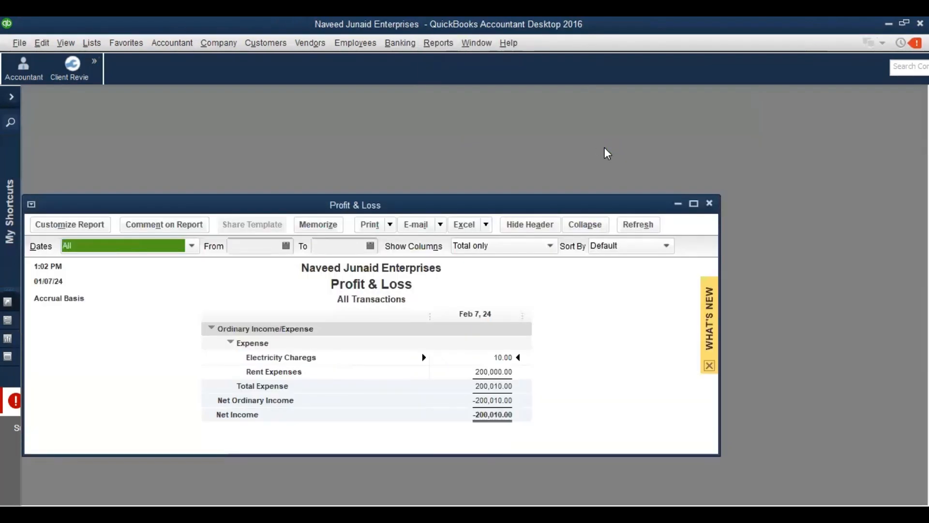
pyautogui.click(694, 204)
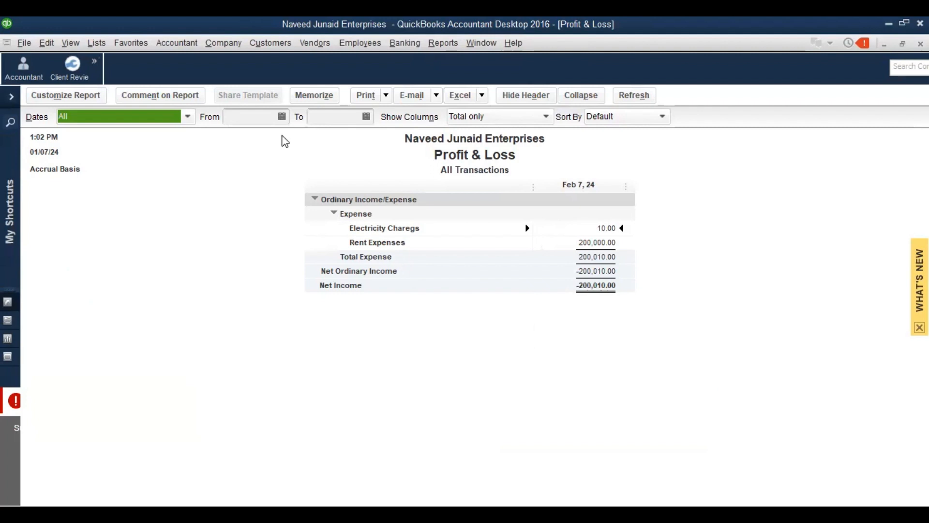
# Start a landlord bill with Ref. No. 'March 2024' and amount due 150,000.00
pyautogui.click(329, 46)
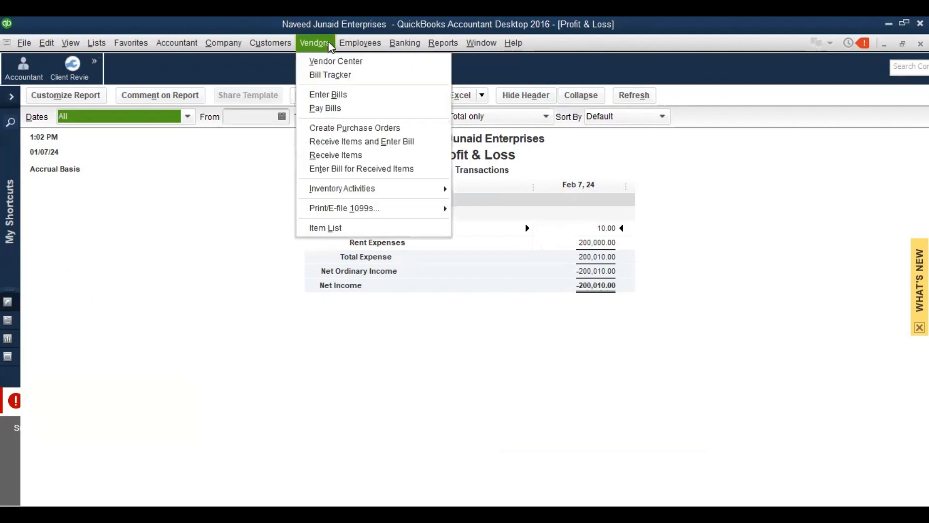
pyautogui.click(325, 97)
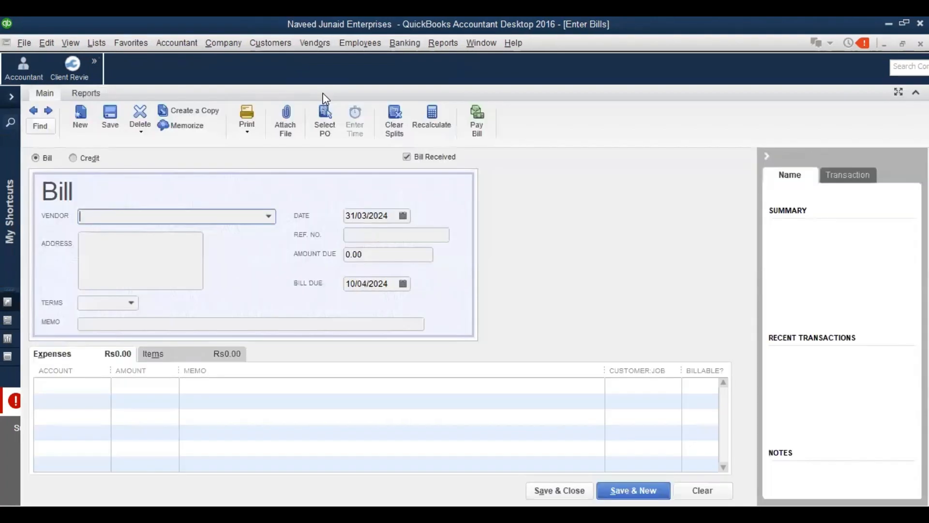
pyautogui.write('ICI')
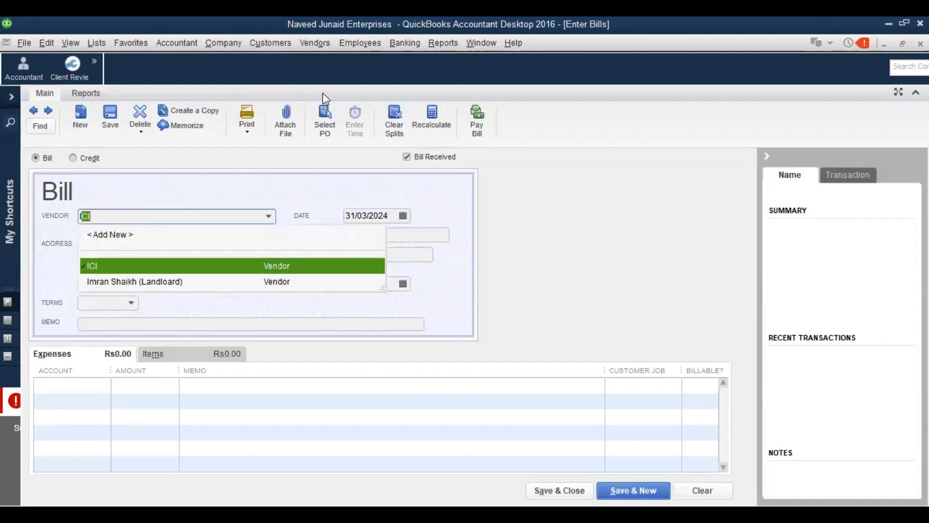
pyautogui.press('Down')
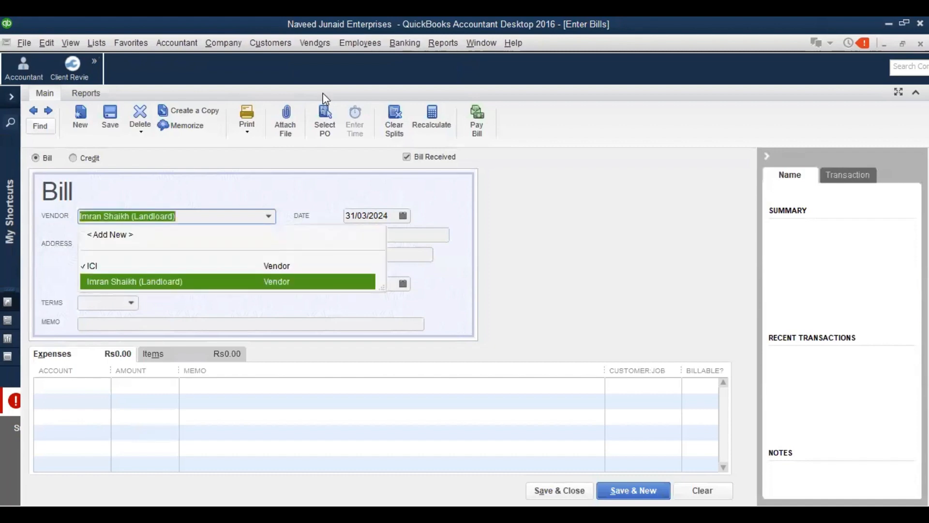
pyautogui.press('Tab')
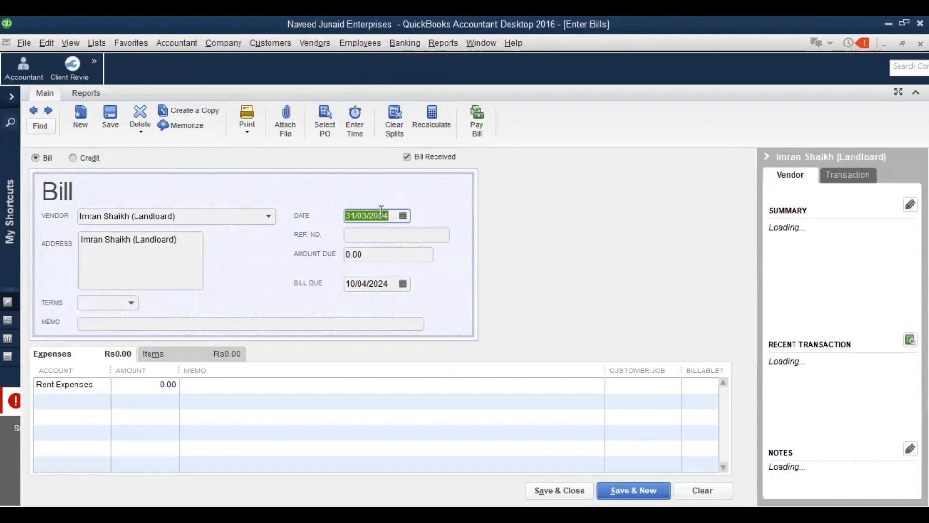
pyautogui.click(355, 237)
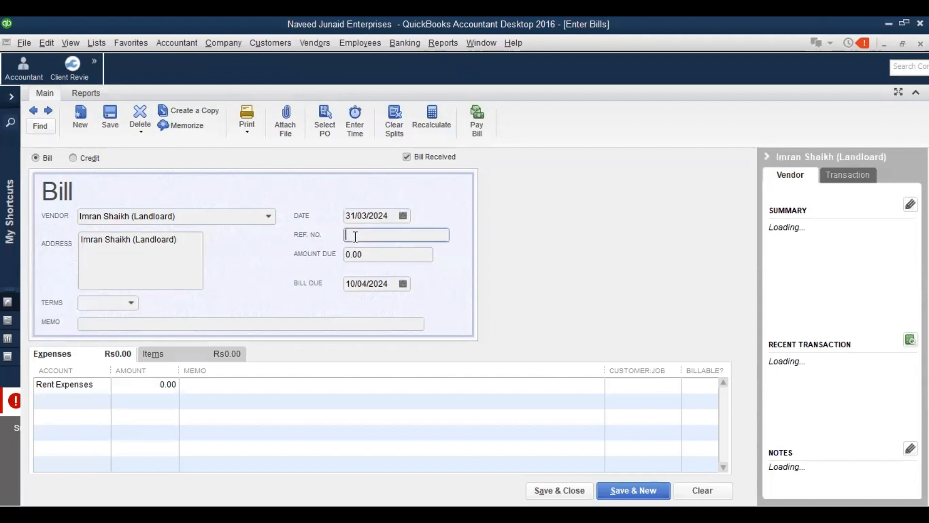
pyautogui.write('M')
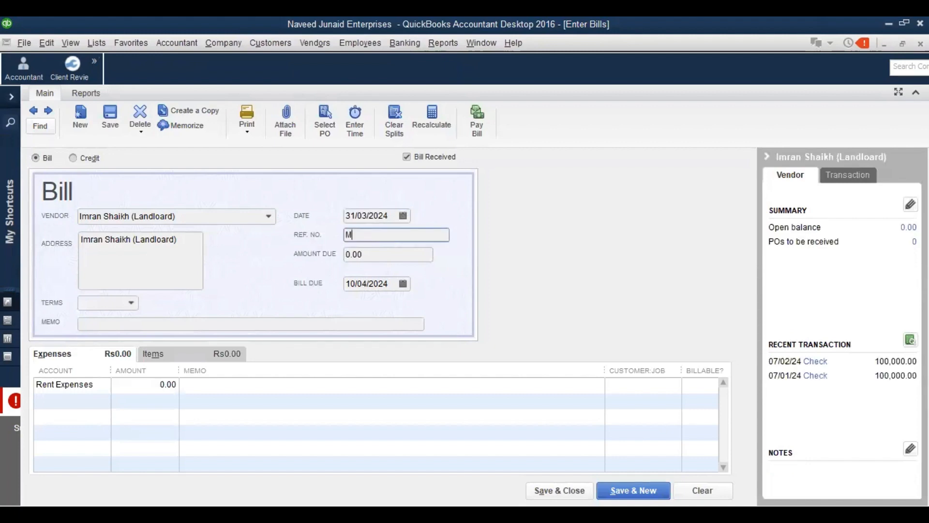
pyautogui.write('arch 2024')
pyautogui.press('Tab')
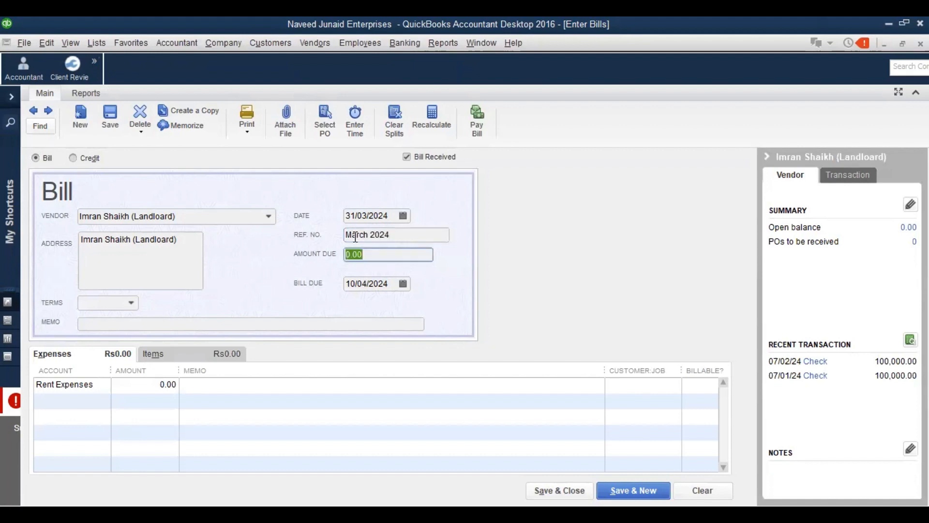
pyautogui.write('150000')
pyautogui.press('Tab')
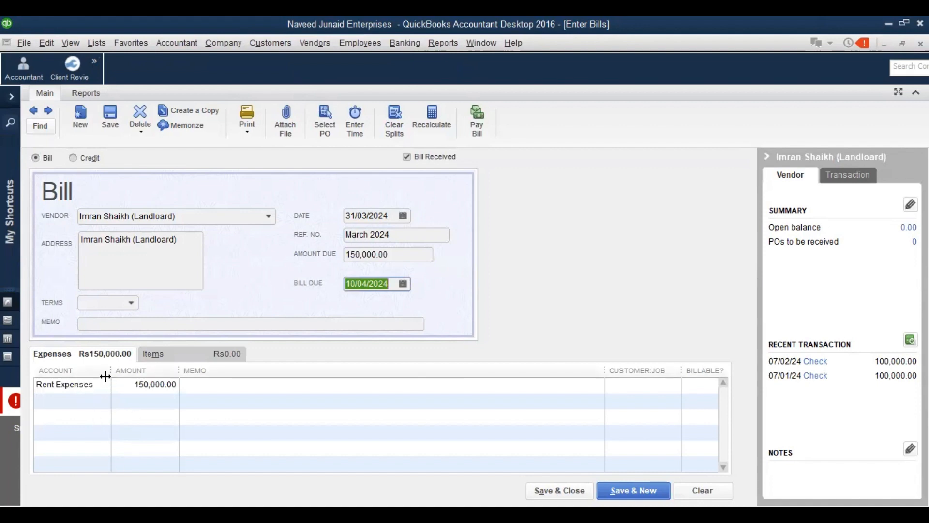
# Widen the Account column and enter the memo 'Rent for the month of March 2024', then copy it
pyautogui.moveTo(111, 371); pyautogui.dragTo(163, 382)
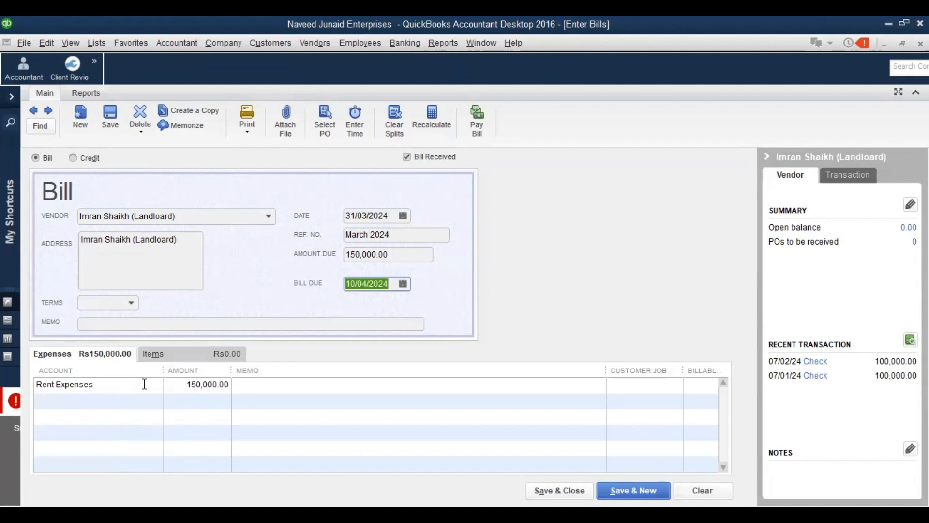
pyautogui.click(202, 324)
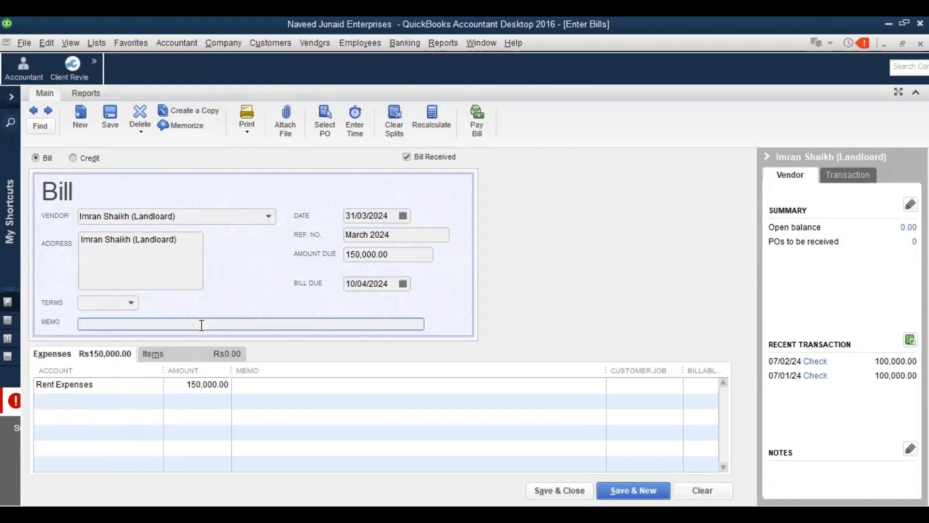
pyautogui.write('Rent fo')
pyautogui.write('r the mo')
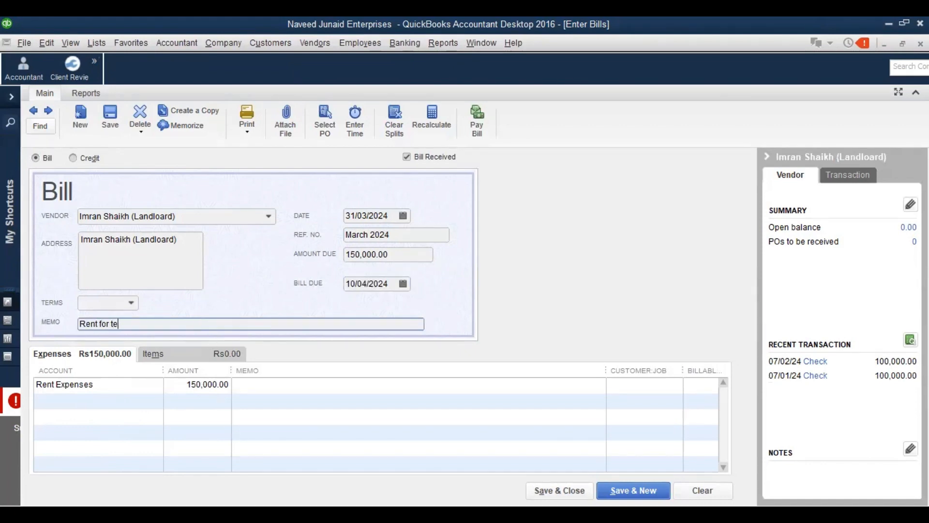
pyautogui.write('nth of MArch')
pyautogui.press('BackSpace')
pyautogui.press('BackSpace')
pyautogui.press('BackSpace')
pyautogui.press('BackSpace')
pyautogui.press('BackSpace')
pyautogui.write('arch 2024')
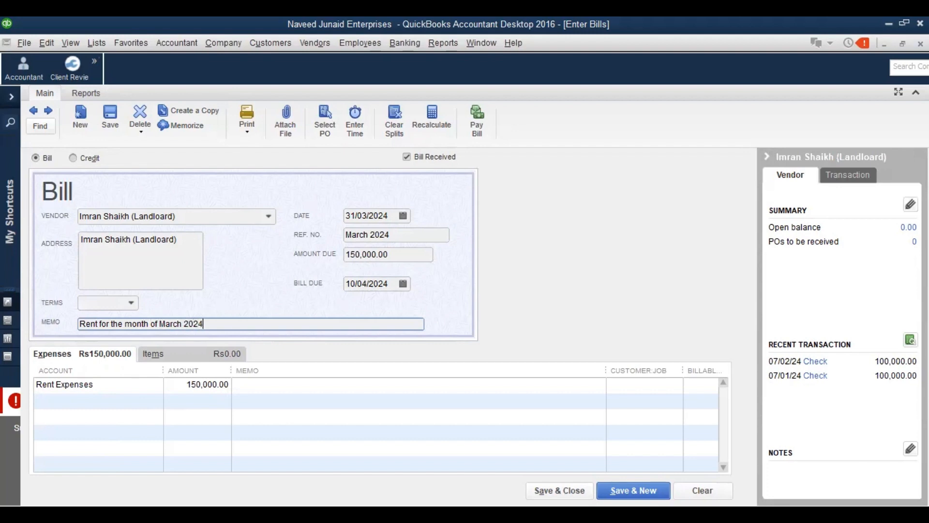
pyautogui.hotkey('shift', 'Left')
pyautogui.hotkey('shift', 'Left')
pyautogui.hotkey('shift', 'Left')
pyautogui.hotkey('shift', 'Left')
pyautogui.hotkey('shift', 'Left')
pyautogui.hotkey('shift', 'Left')
pyautogui.hotkey('shift', 'Left')
pyautogui.hotkey('shift', 'Left')
pyautogui.hotkey('shift', 'Left')
pyautogui.hotkey('shift', 'Left')
pyautogui.hotkey('shift', 'Left')
pyautogui.hotkey('shift', 'Left')
pyautogui.hotkey('shift', 'Left')
pyautogui.hotkey('shift', 'Left')
pyautogui.hotkey('shift', 'Left')
pyautogui.hotkey('shift', 'Left')
pyautogui.hotkey('shift', 'Left')
pyautogui.hotkey('shift', 'Left')
pyautogui.hotkey('shift', 'Left')
pyautogui.hotkey('shift', 'Left')
pyautogui.hotkey('ctrl', 'c')
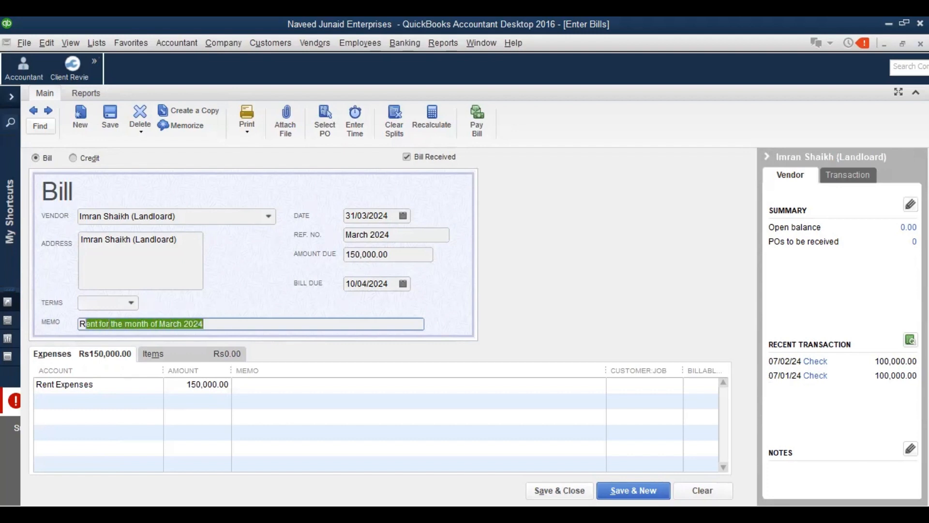
# Paste the memo into the Rent Expenses line and save the bill, accepting the future-date warning
pyautogui.click(320, 382)
pyautogui.hotkey('ctrl', 'v')
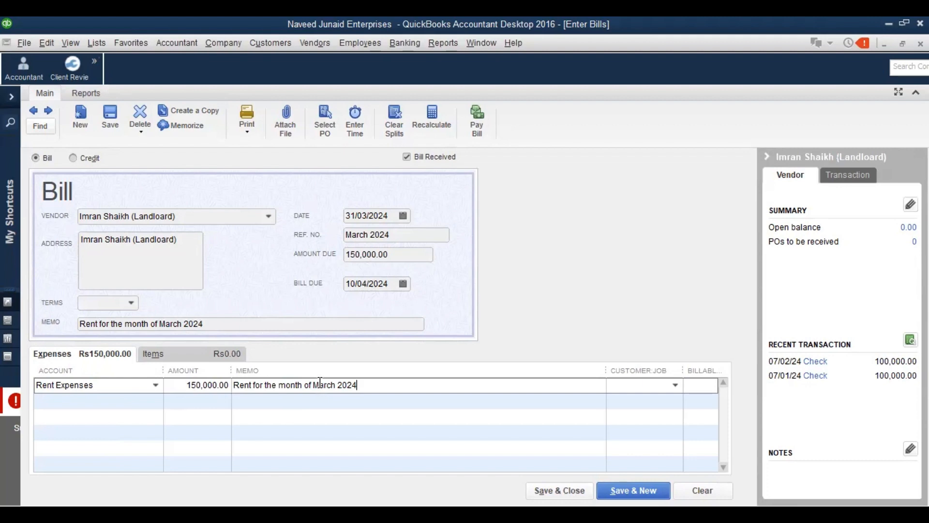
pyautogui.click(313, 36)
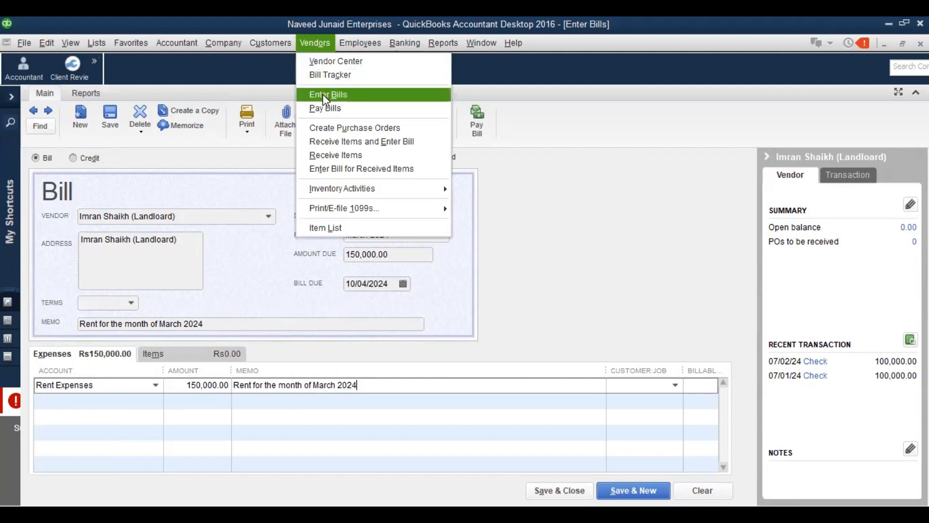
pyautogui.click(548, 256)
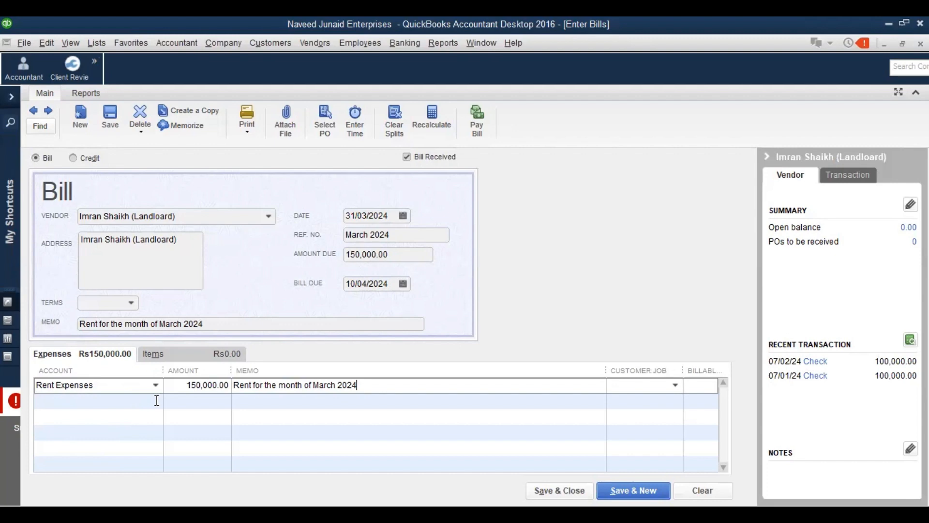
pyautogui.click(557, 488)
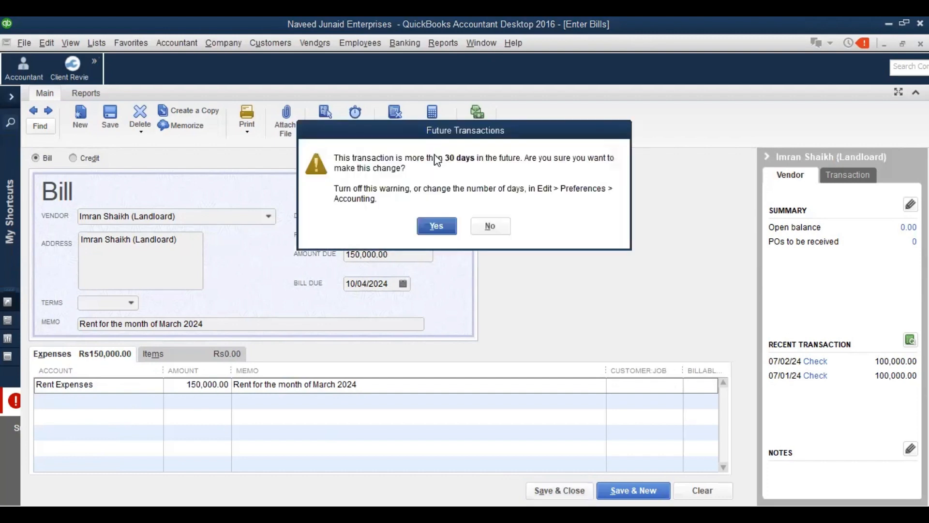
pyautogui.click(437, 226)
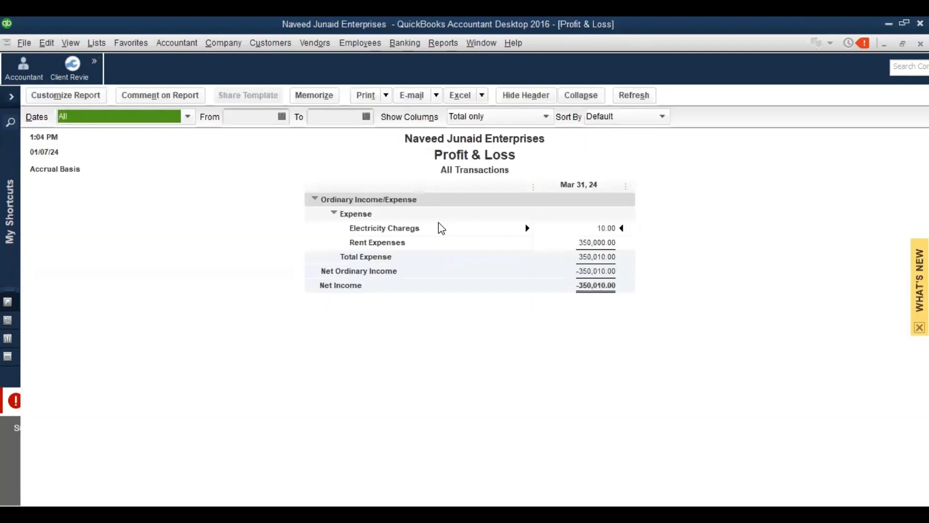
# Open the Vendor Center, select the landlord, and view their vendor record without changes
pyautogui.click(315, 46)
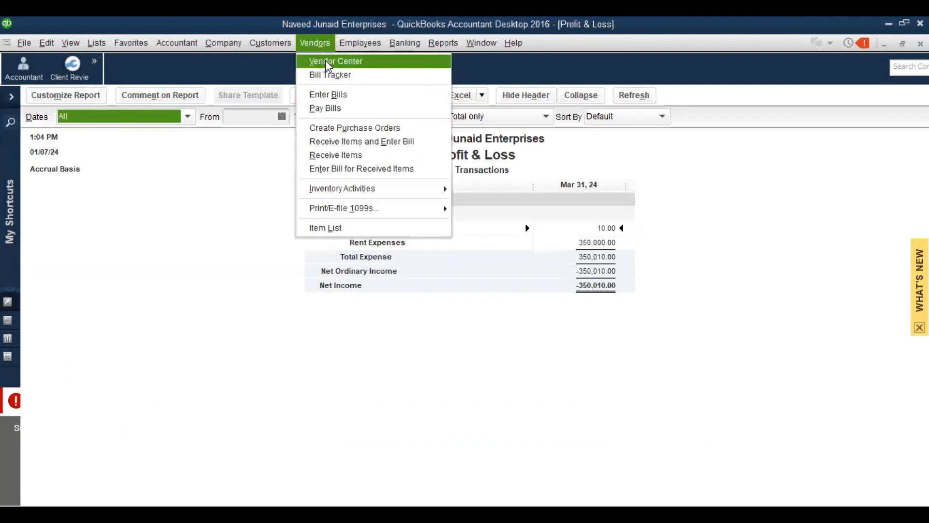
pyautogui.click(328, 62)
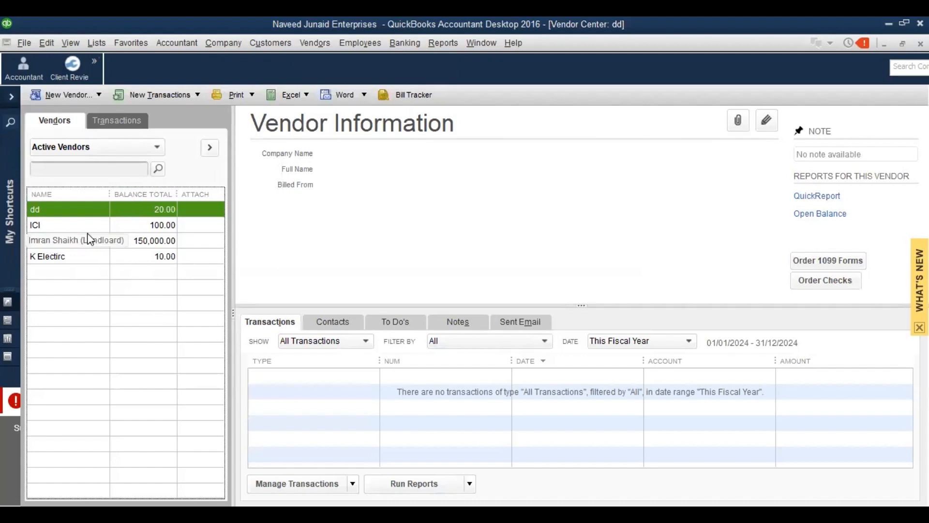
pyautogui.click(77, 240)
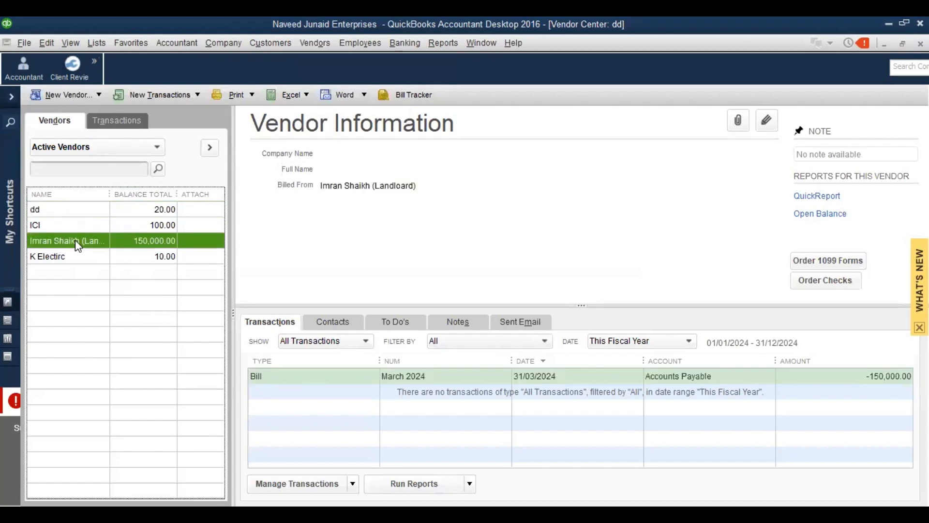
pyautogui.doubleClick(75, 240)
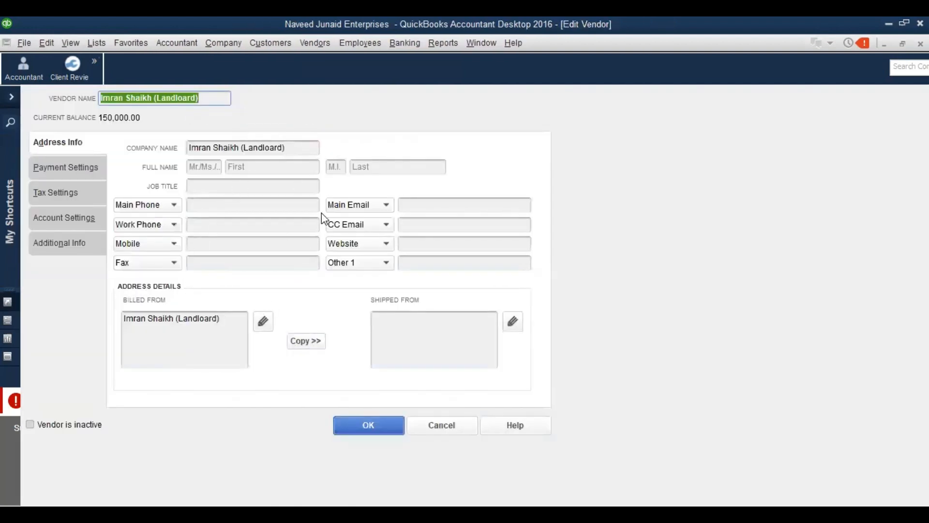
pyautogui.press('Escape')
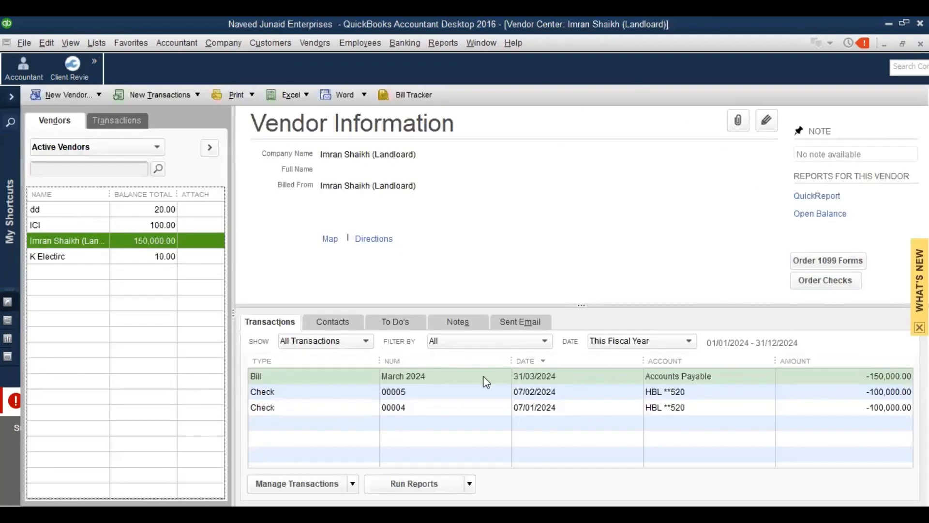
# Show all the landlord's transactions for all dates and select the March 2024 bill
pyautogui.click(363, 341)
pyautogui.click(362, 340)
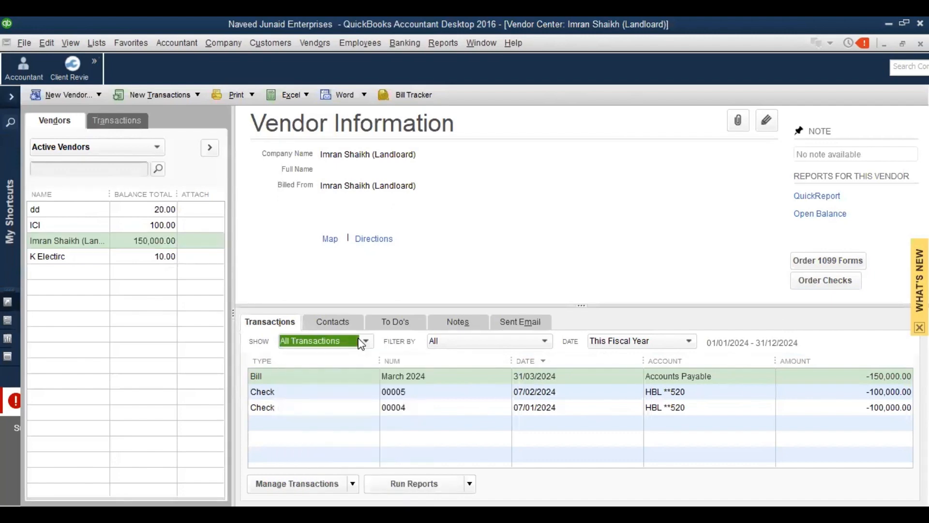
pyautogui.click(646, 345)
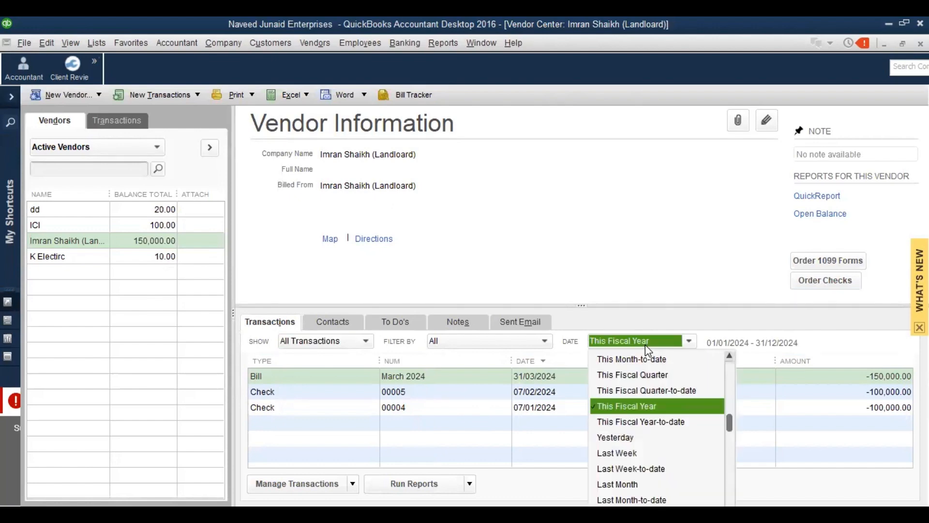
pyautogui.press('a')
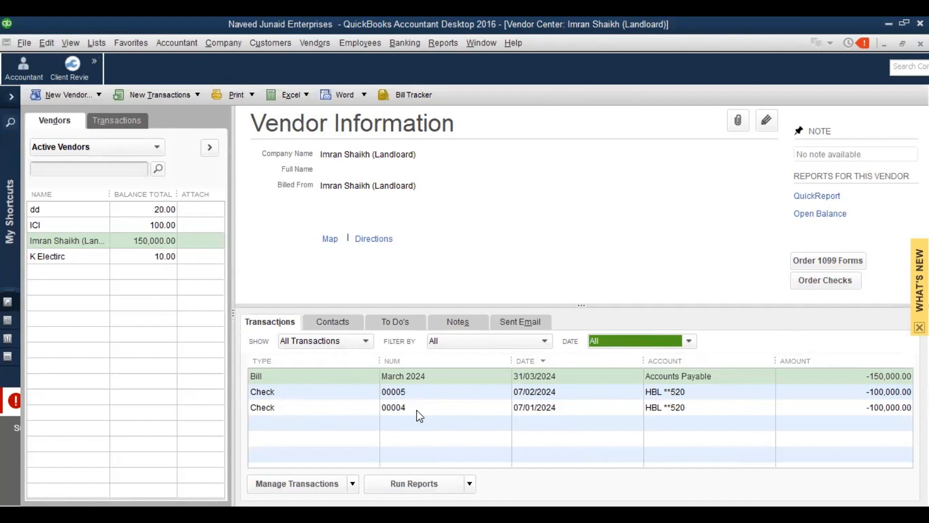
pyautogui.click(415, 378)
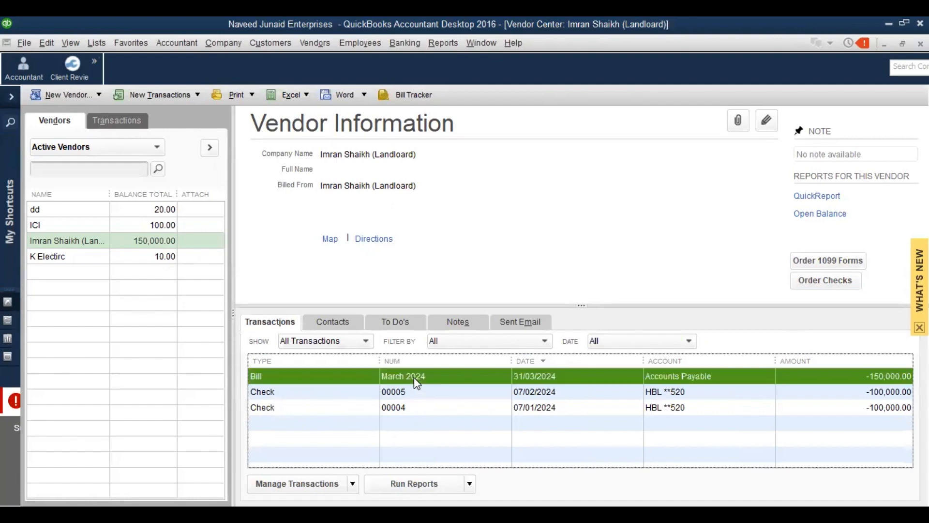
# Open the March 2024 bill's Transaction Journal showing Rent Expenses/Accounts Payable 150,000.00, then close it
pyautogui.doubleClick(414, 378)
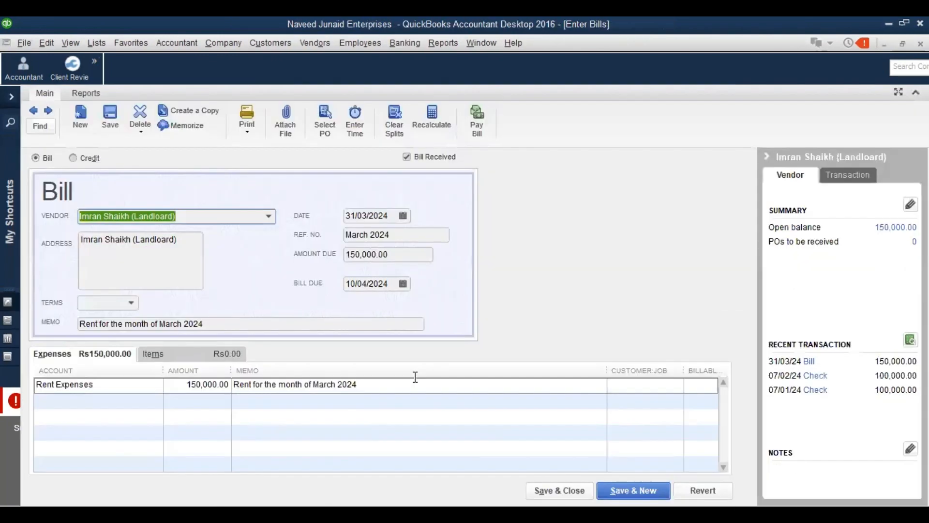
pyautogui.click(87, 93)
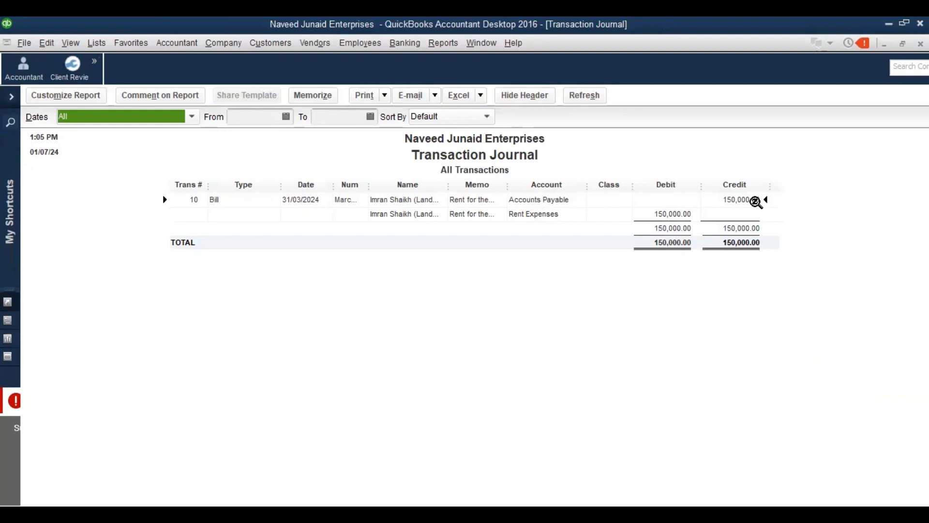
pyautogui.click(475, 185)
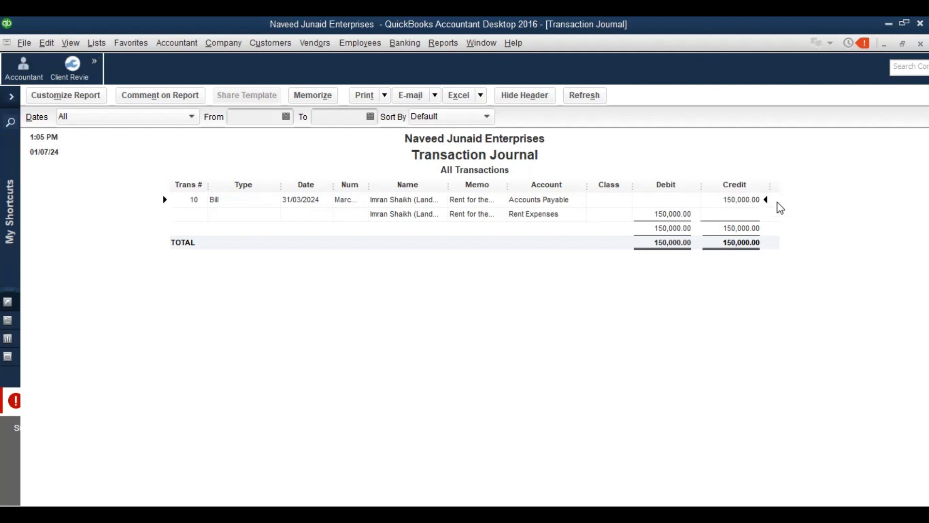
pyautogui.press('Escape')
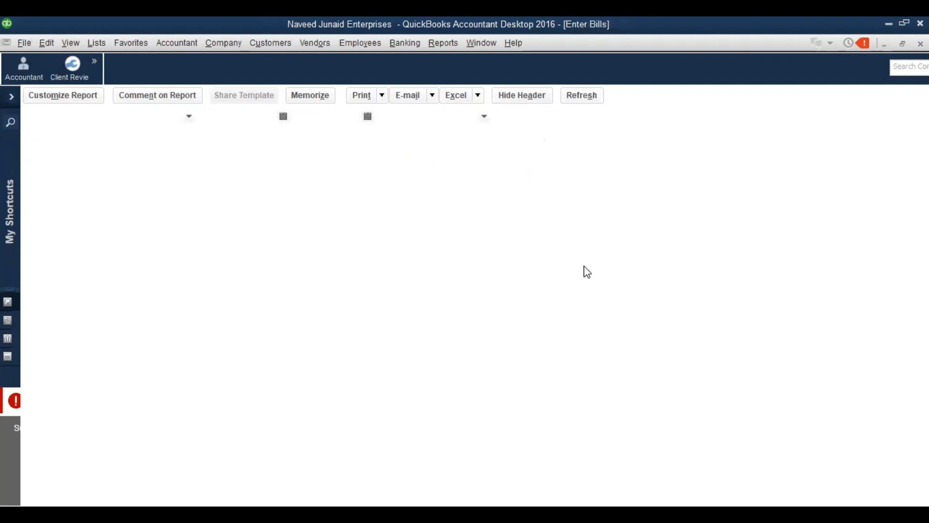
# Close the open windows and open a maximized, refreshed Balance Sheet Standard report
pyautogui.press('Escape')
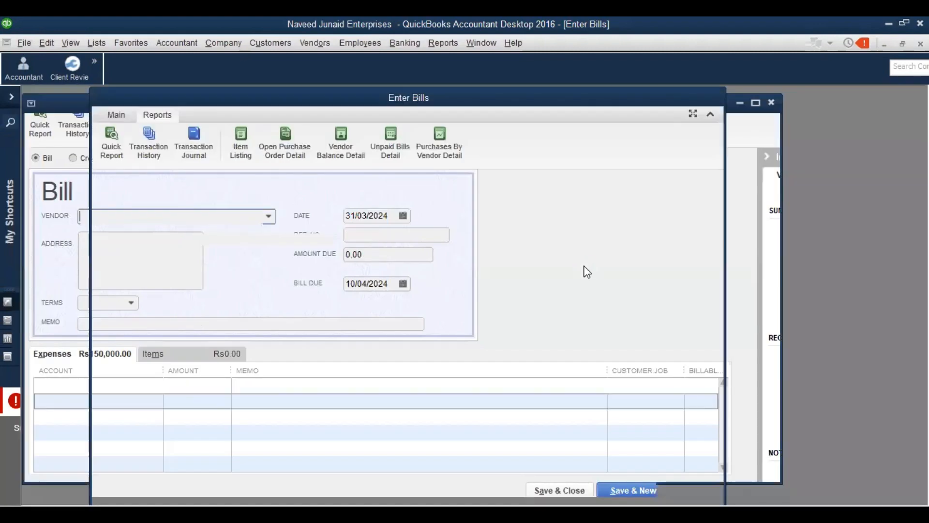
pyautogui.press('Escape')
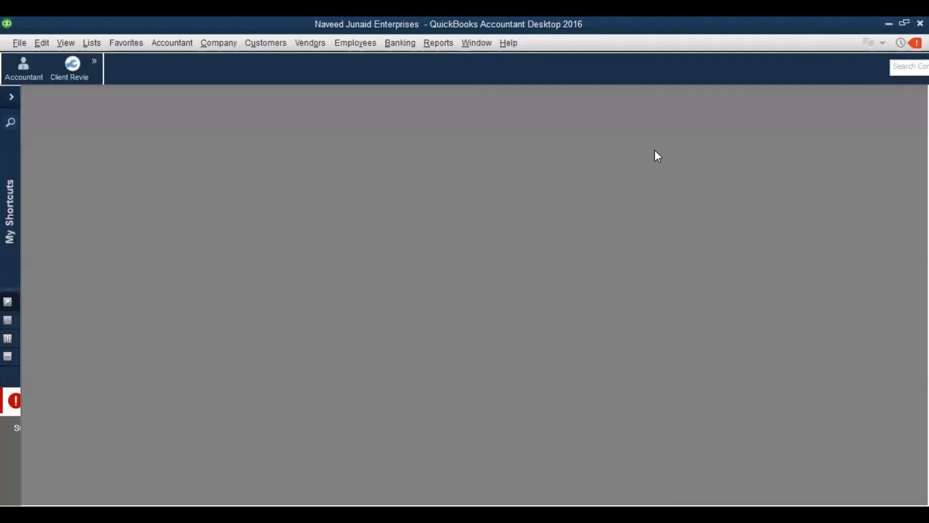
pyautogui.click(440, 45)
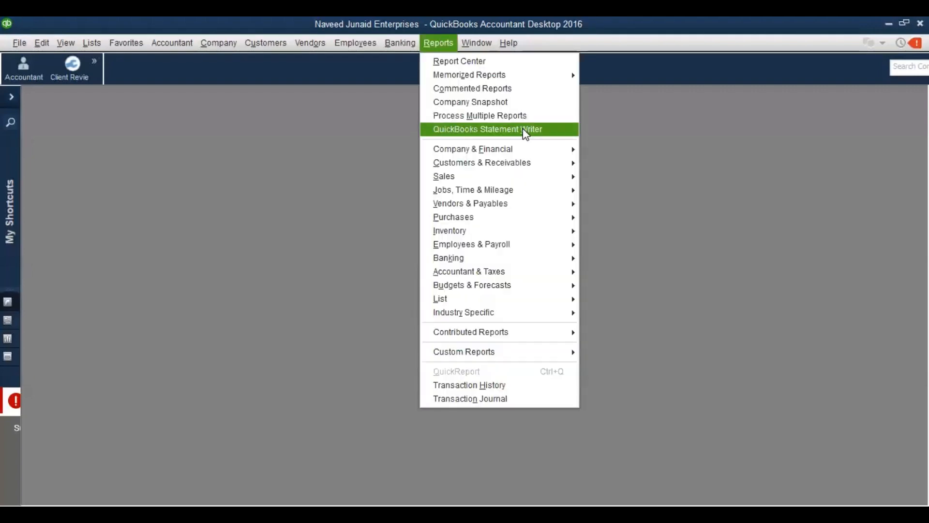
pyautogui.moveTo(536, 155)
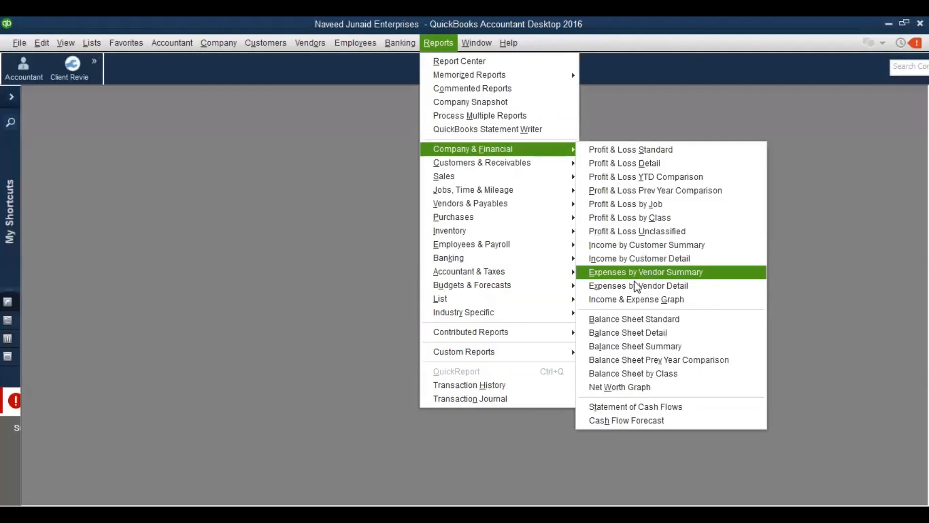
pyautogui.click(629, 318)
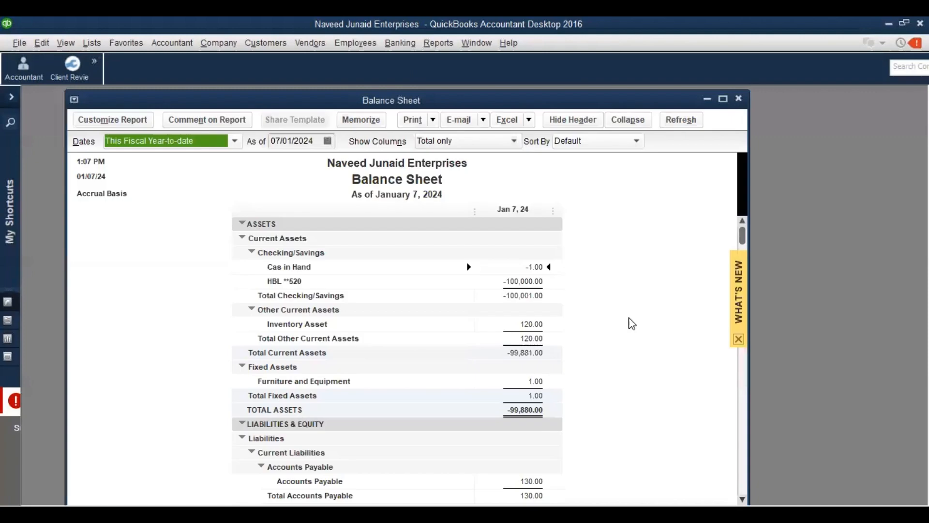
pyautogui.click(722, 99)
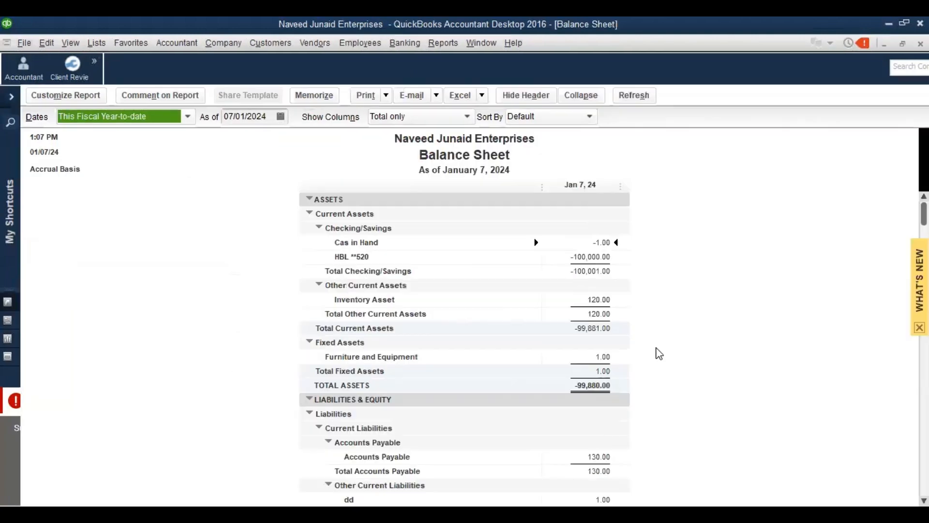
pyautogui.scroll(-5, 659, 354)
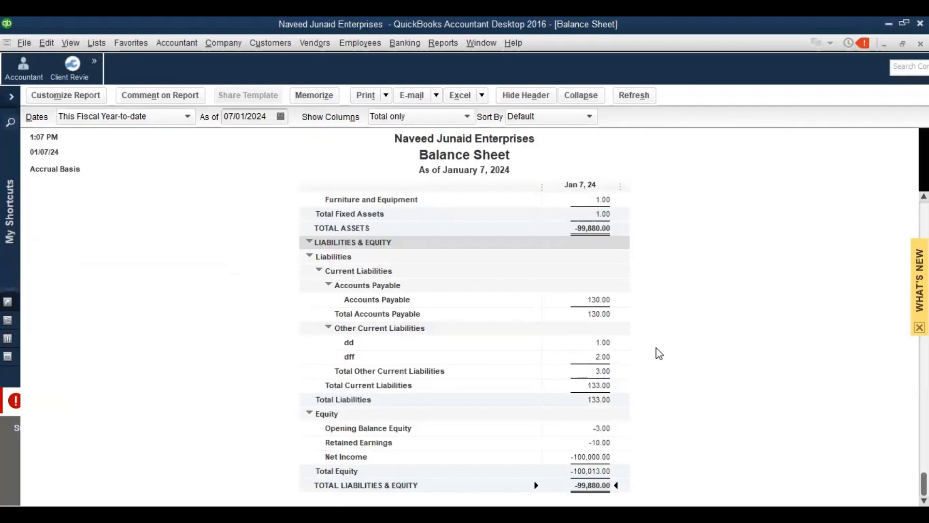
pyautogui.press('Up')
pyautogui.press('Up')
pyautogui.press('Up')
pyautogui.press('Up')
pyautogui.press('Up')
pyautogui.press('Up')
pyautogui.press('Up')
pyautogui.press('Up')
pyautogui.press('Up')
pyautogui.click(628, 97)
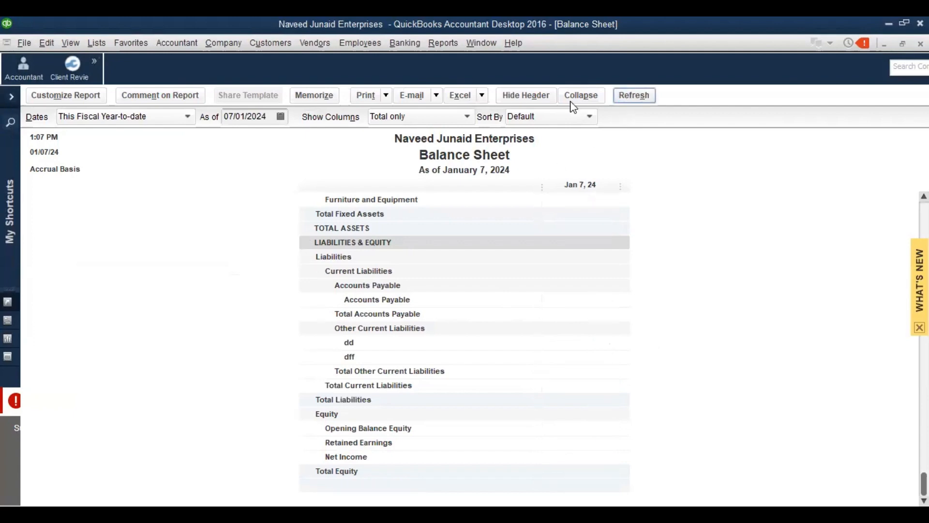
# Set the Balance Sheet's As of date to 31/03/2024, showing Accounts Payable 150,130.00
pyautogui.click(281, 117)
pyautogui.click(334, 140)
pyautogui.click(334, 140)
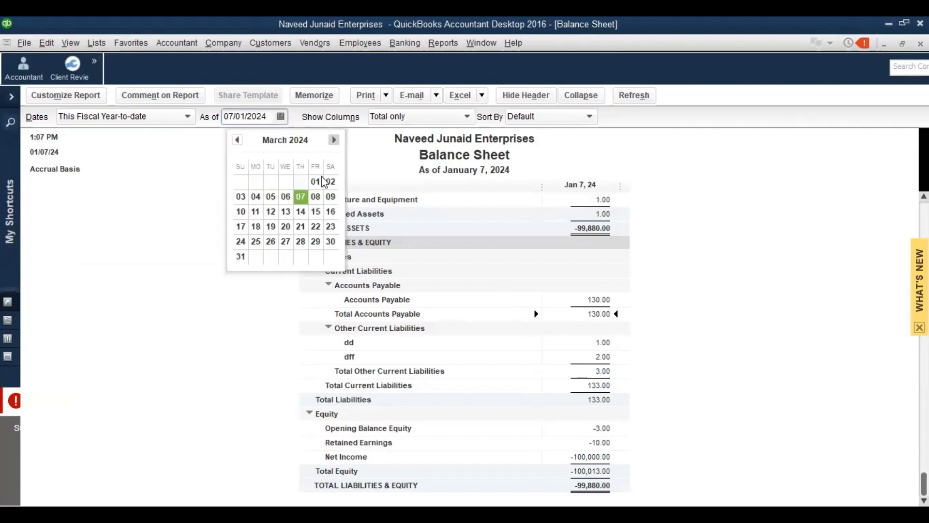
pyautogui.click(241, 257)
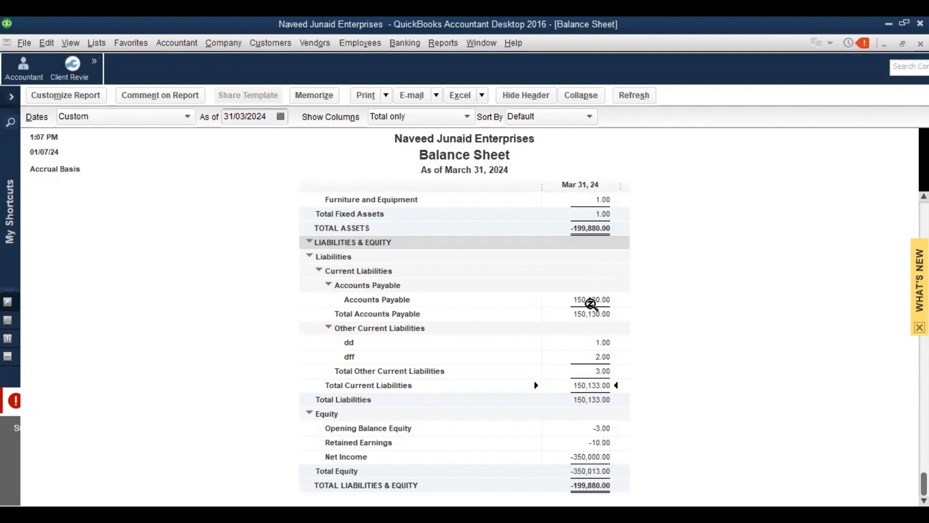
pyautogui.click(442, 46)
# Review the Vendor Balance Summary, then open the Vendor Balance Detail report totalling 150,130.00
pyautogui.moveTo(478, 204)
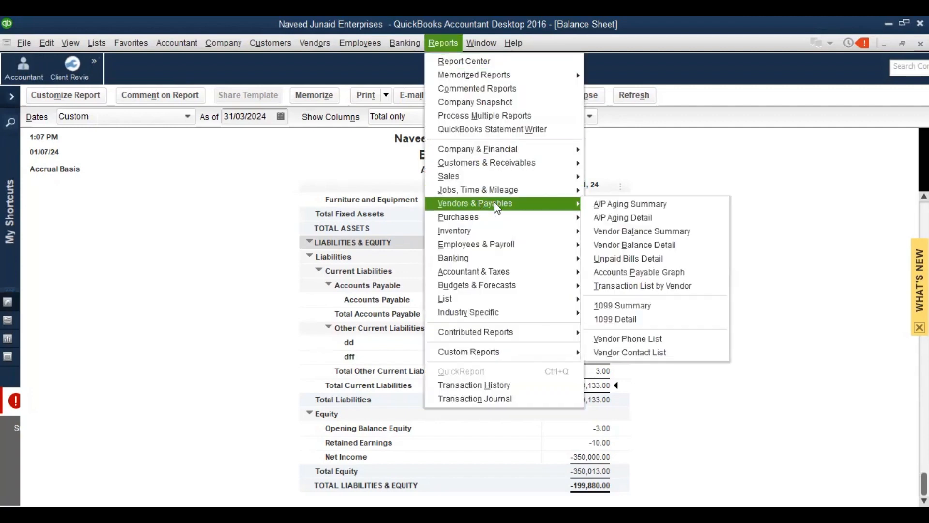
pyautogui.click(664, 231)
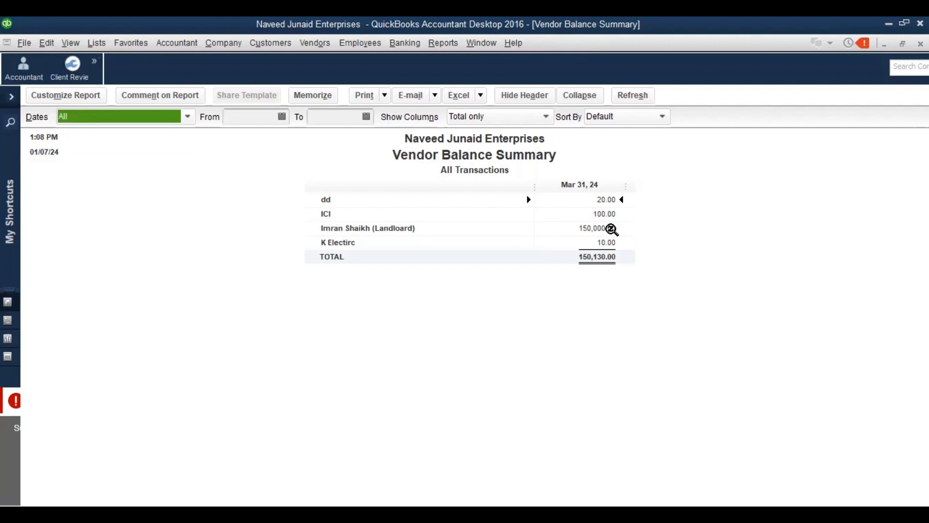
pyautogui.press('Escape')
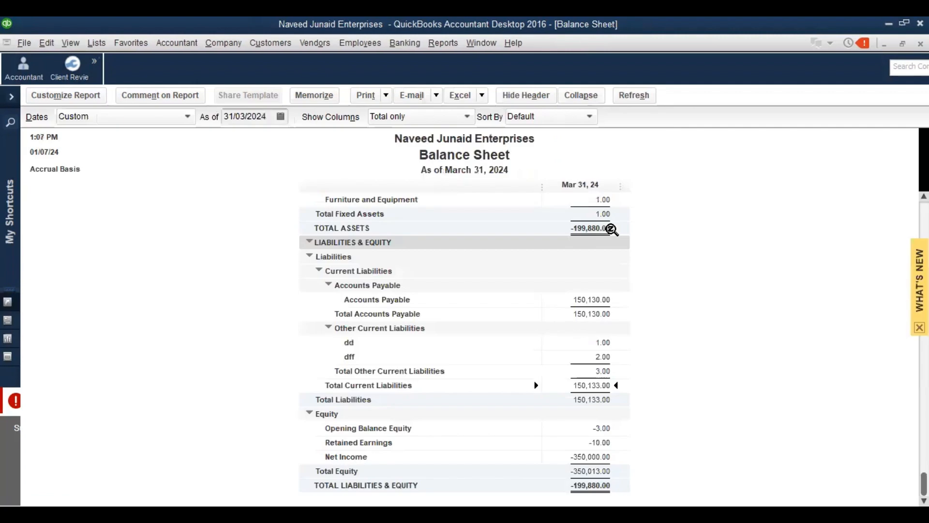
pyautogui.click(432, 50)
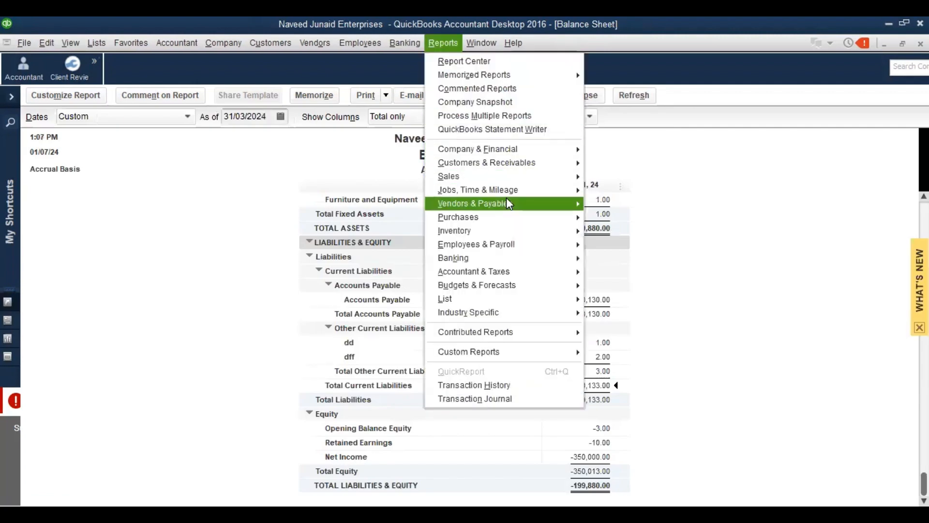
pyautogui.moveTo(507, 200)
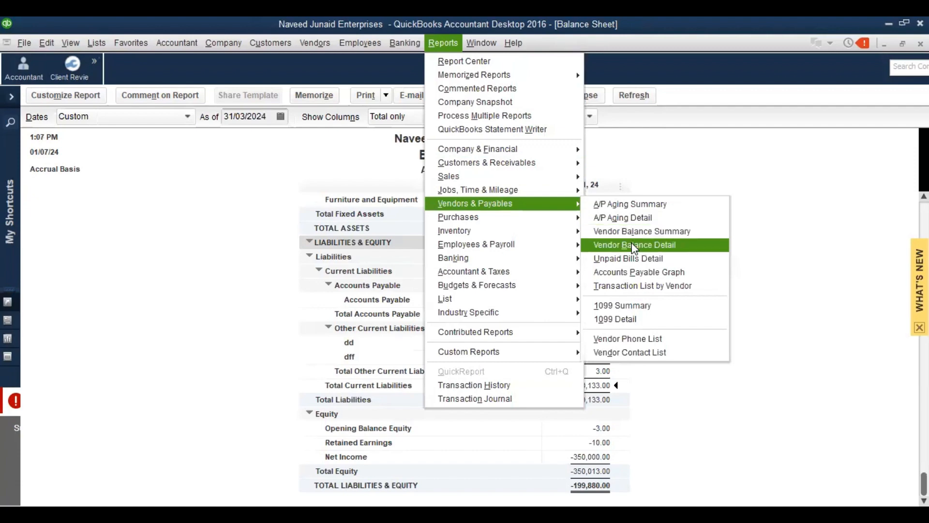
pyautogui.click(631, 244)
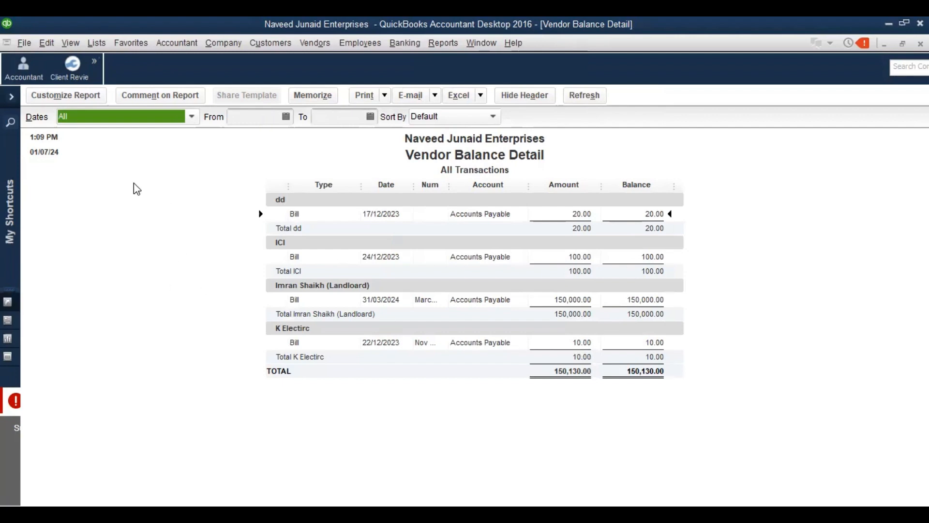
# In Customize Report's Display tab, uncheck Amount and check Debit and Credit columns
pyautogui.click(81, 101)
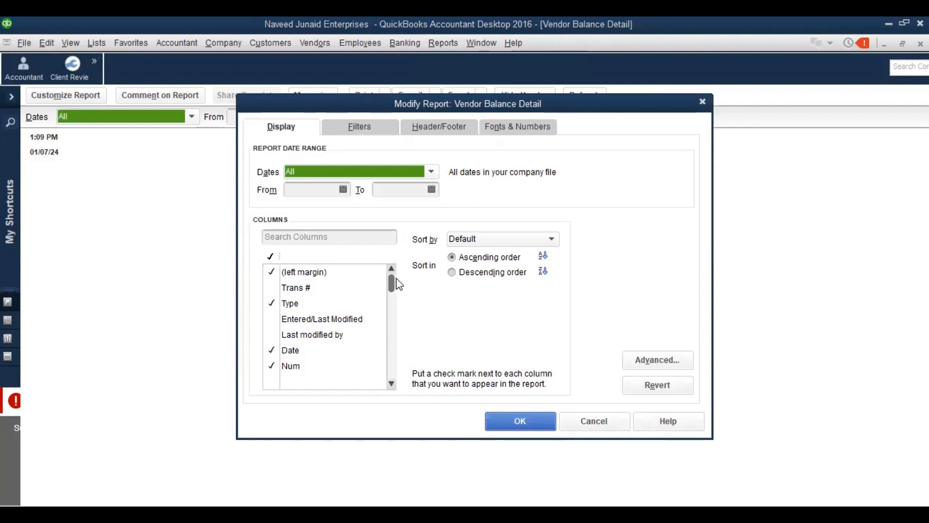
pyautogui.press('Escape')
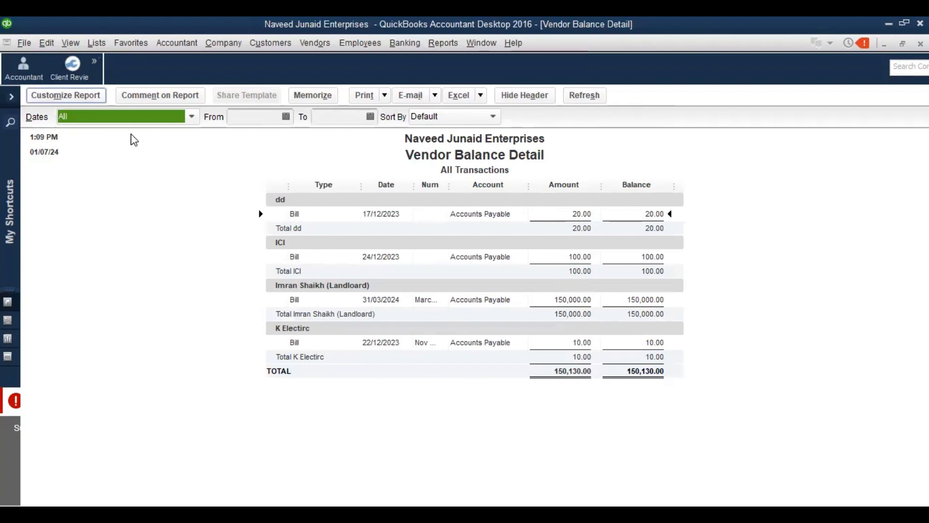
pyautogui.moveTo(392, 285); pyautogui.dragTo(392, 338)
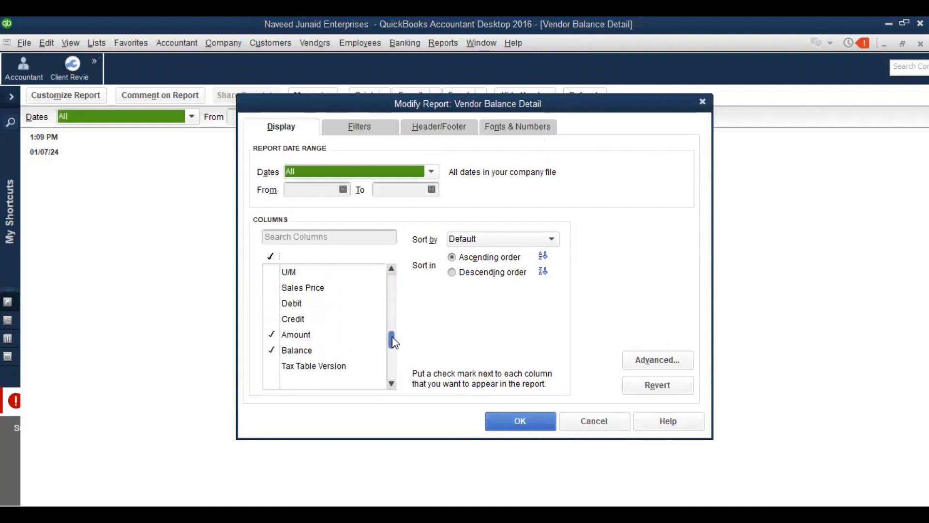
pyautogui.click(273, 336)
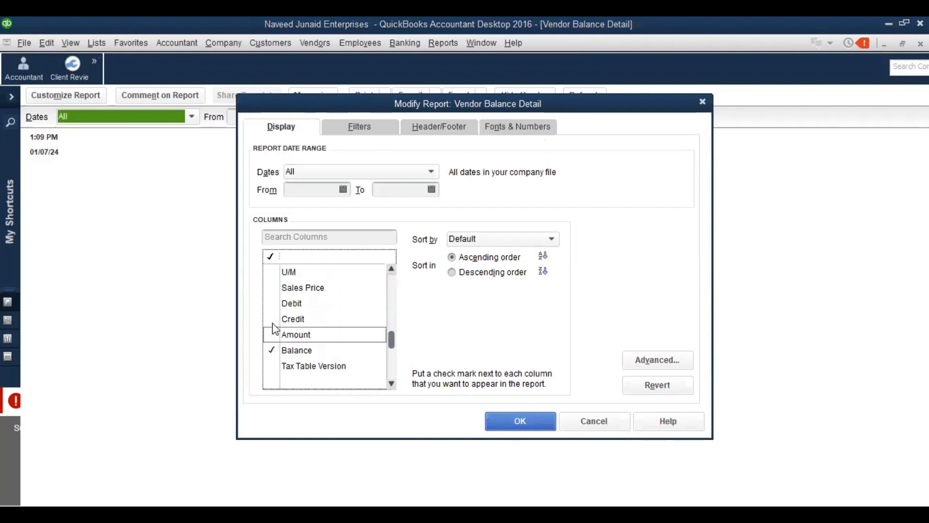
pyautogui.click(272, 304)
pyautogui.click(272, 320)
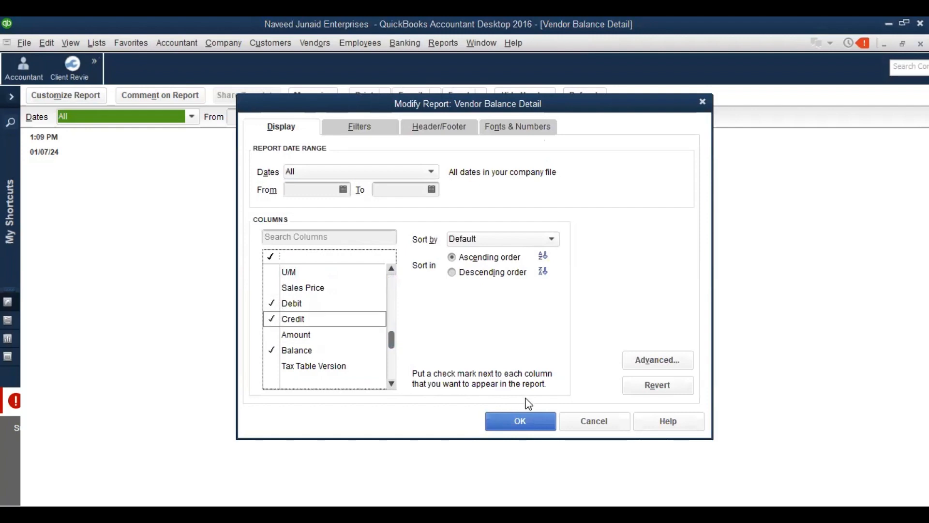
pyautogui.click(527, 417)
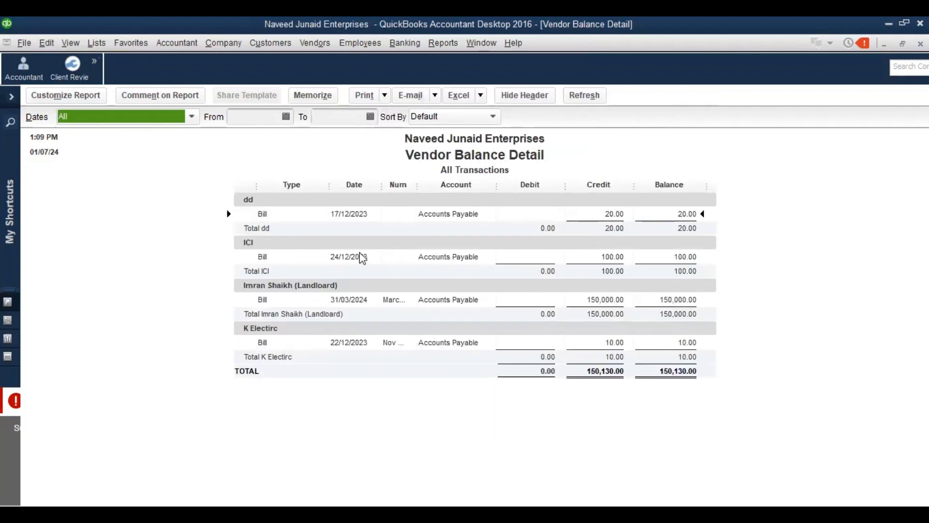
pyautogui.click(62, 97)
# Filter the Vendor Balance Detail report by Name to show only the landlord vendor
pyautogui.click(376, 138)
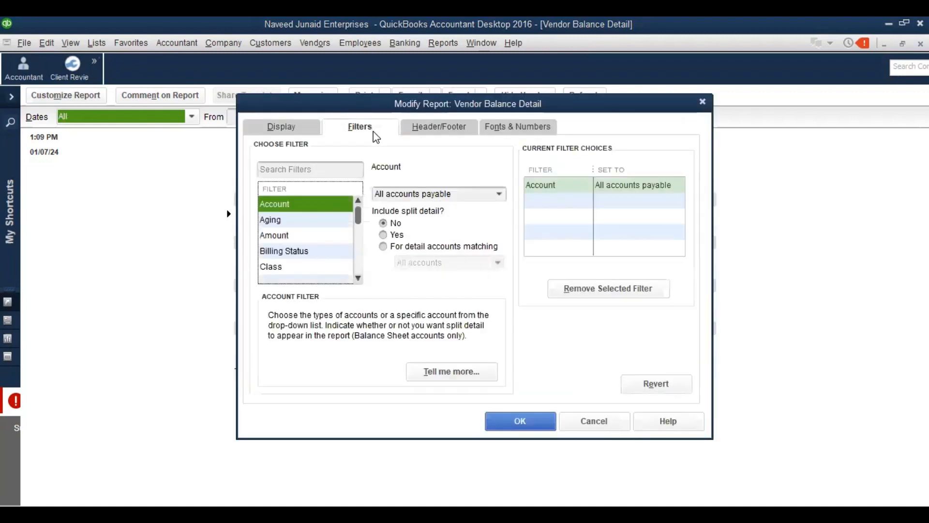
pyautogui.press('n')
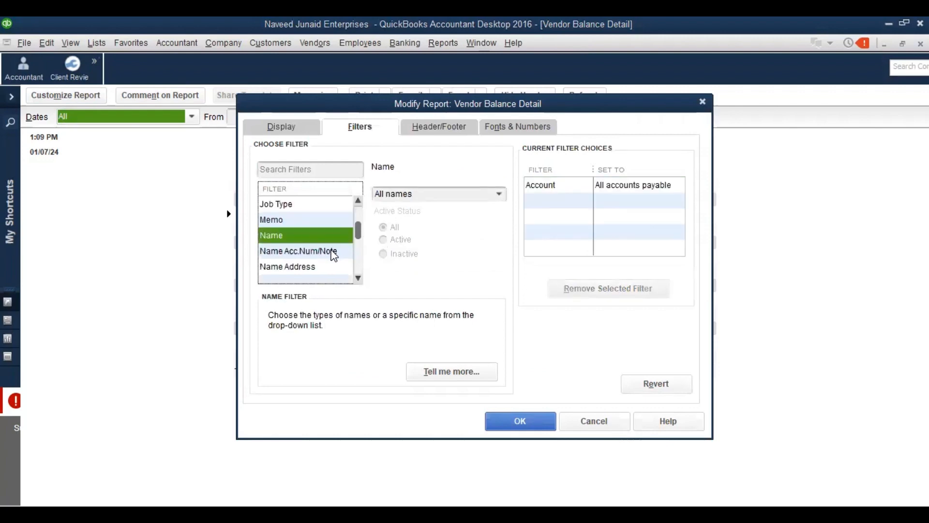
pyautogui.click(498, 194)
pyautogui.press('Down')
pyautogui.press('Down')
pyautogui.press('Down')
pyautogui.press('Down')
pyautogui.press('Down')
pyautogui.press('Down')
pyautogui.press('Down')
pyautogui.press('Down')
pyautogui.press('Down')
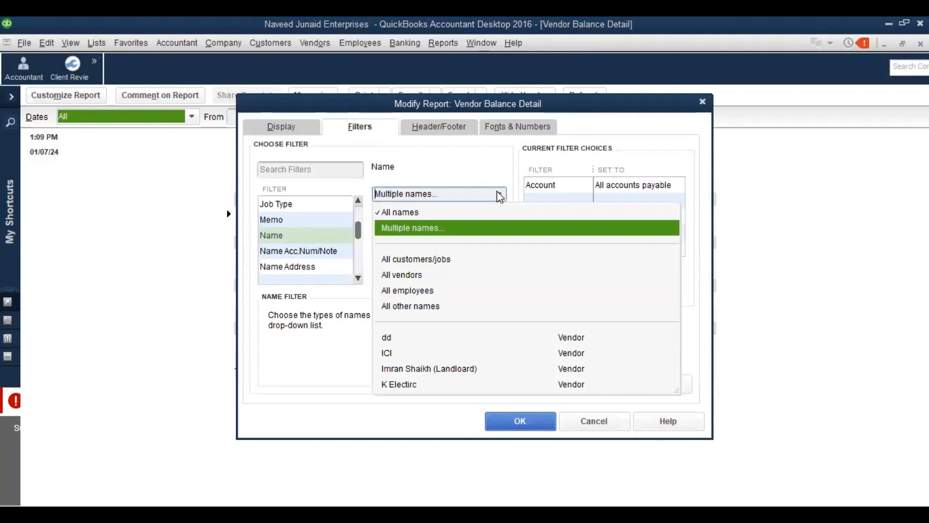
pyautogui.press('Up')
pyautogui.press('Return')
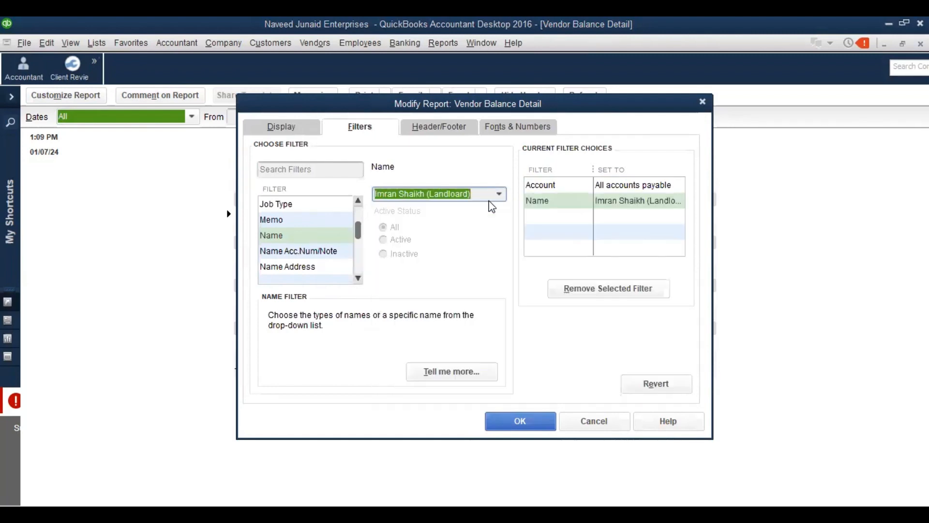
pyautogui.click(516, 424)
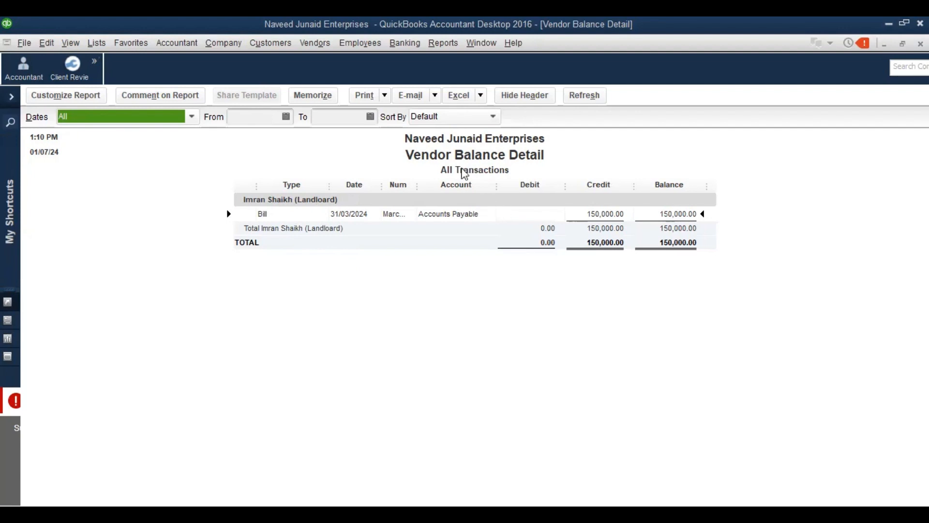
# Widen the Num column so March 2024 is visible, then restore the window
pyautogui.click(416, 184)
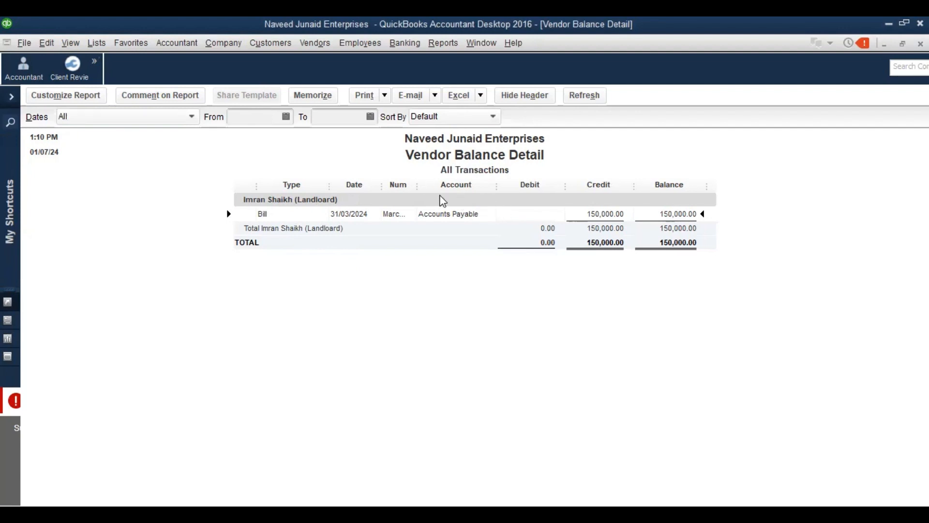
pyautogui.moveTo(418, 187); pyautogui.dragTo(447, 198)
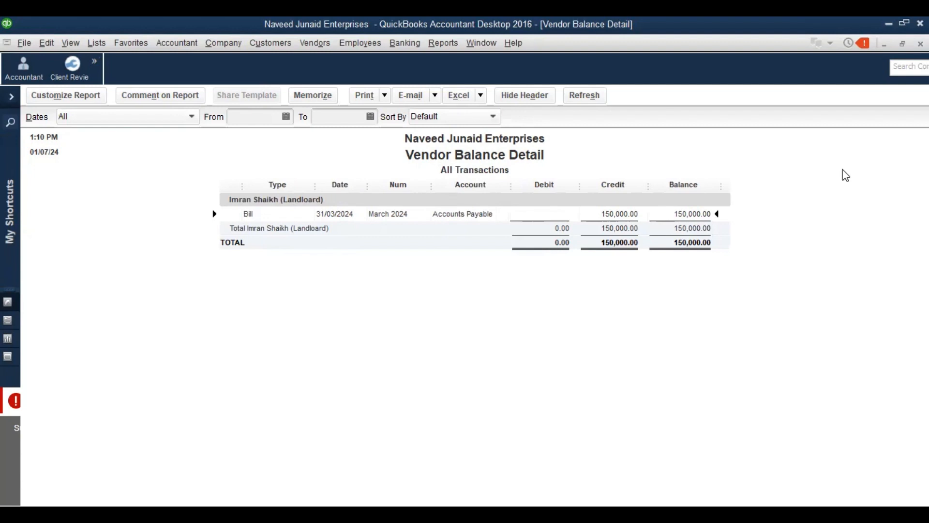
pyautogui.click(903, 24)
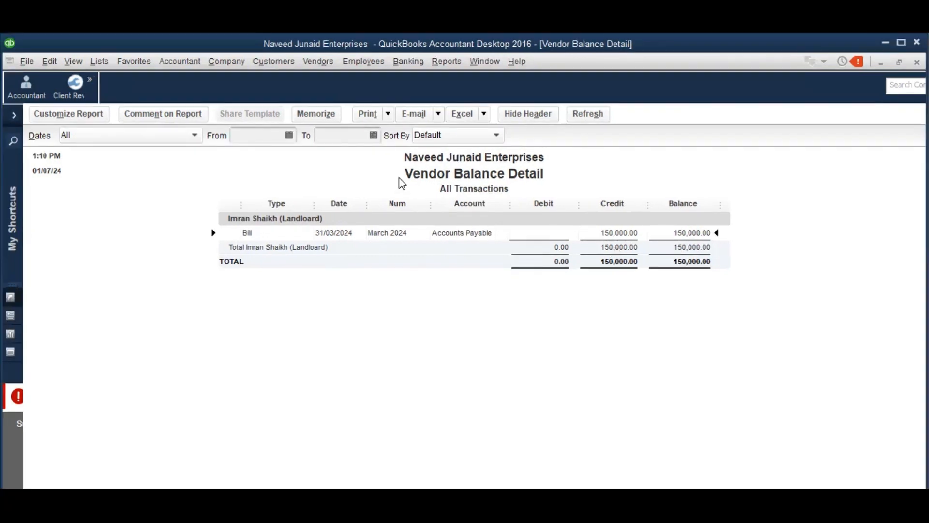
pyautogui.click(323, 61)
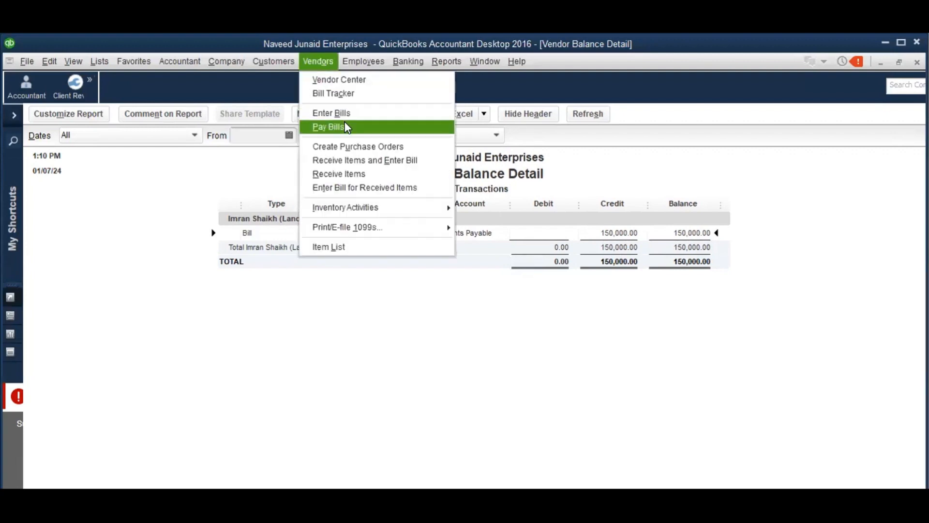
pyautogui.click(334, 126)
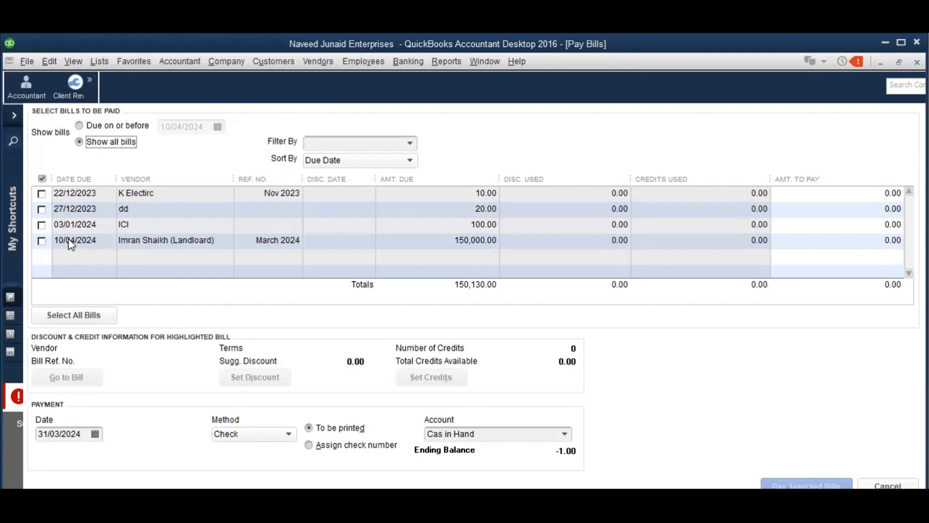
pyautogui.press('Escape')
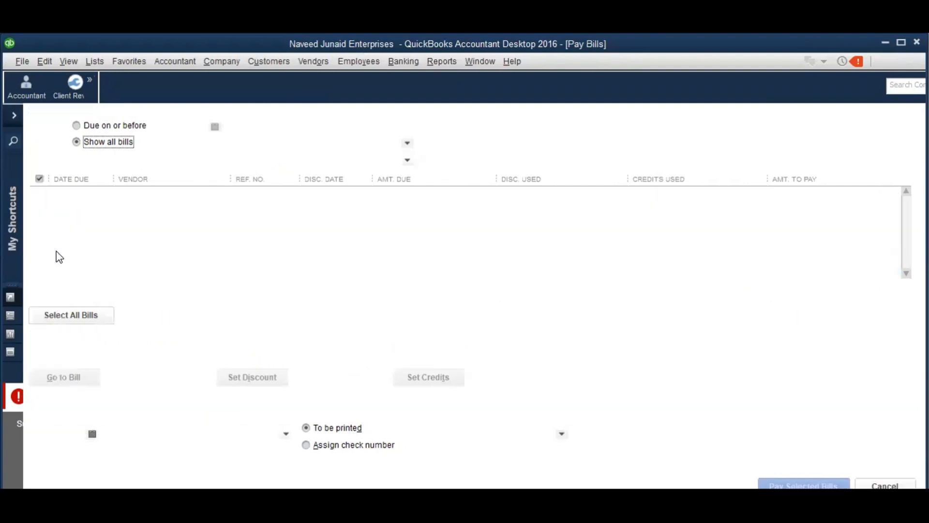
# Change the rent bill's Bill Due date to 02/04/2024 and record the changed bill
pyautogui.doubleClick(476, 233)
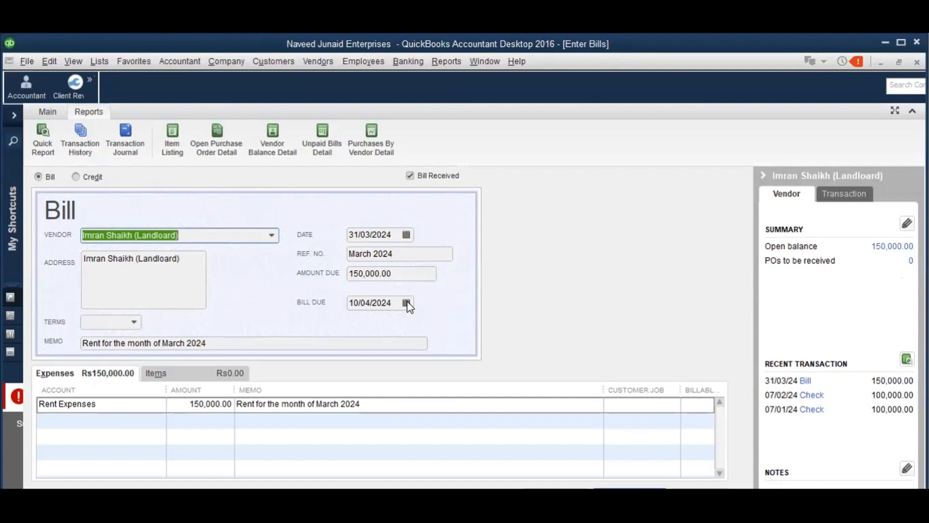
pyautogui.click(407, 303)
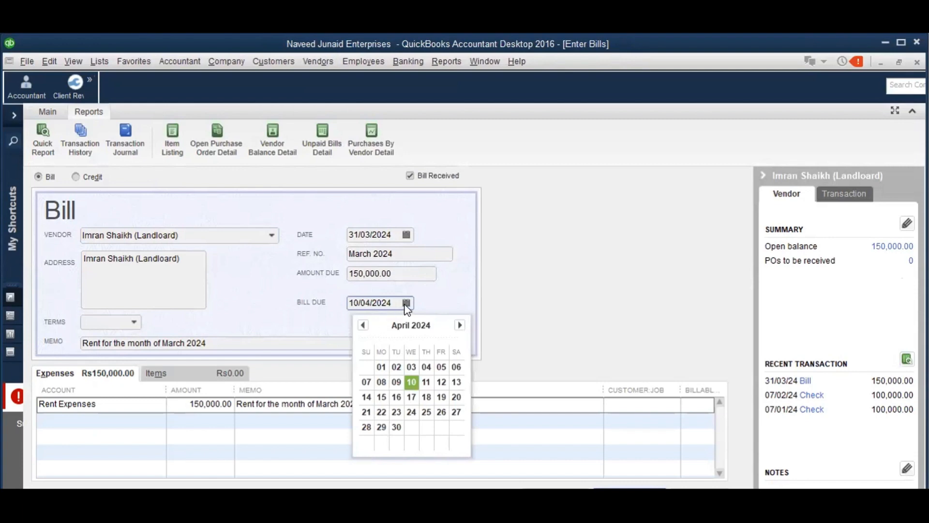
pyautogui.click(396, 427)
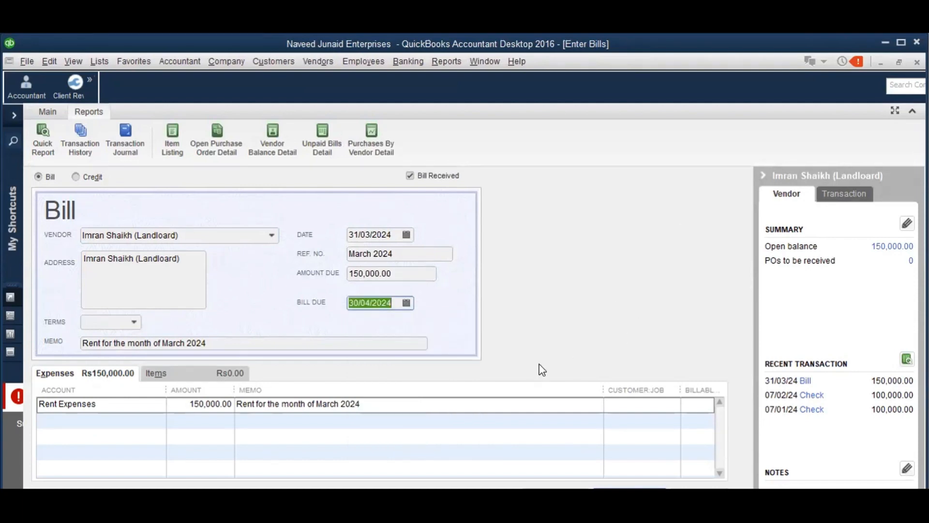
pyautogui.click(407, 302)
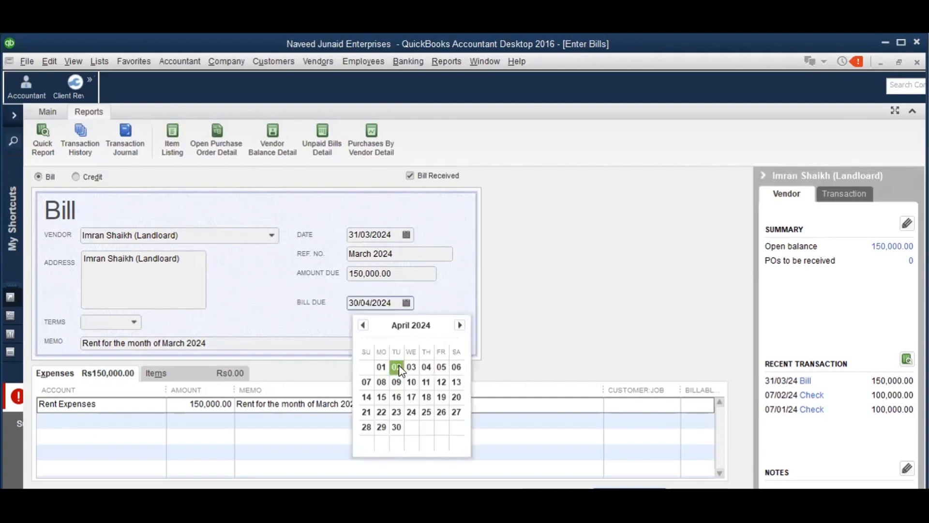
pyautogui.click(396, 366)
pyautogui.click(839, 175)
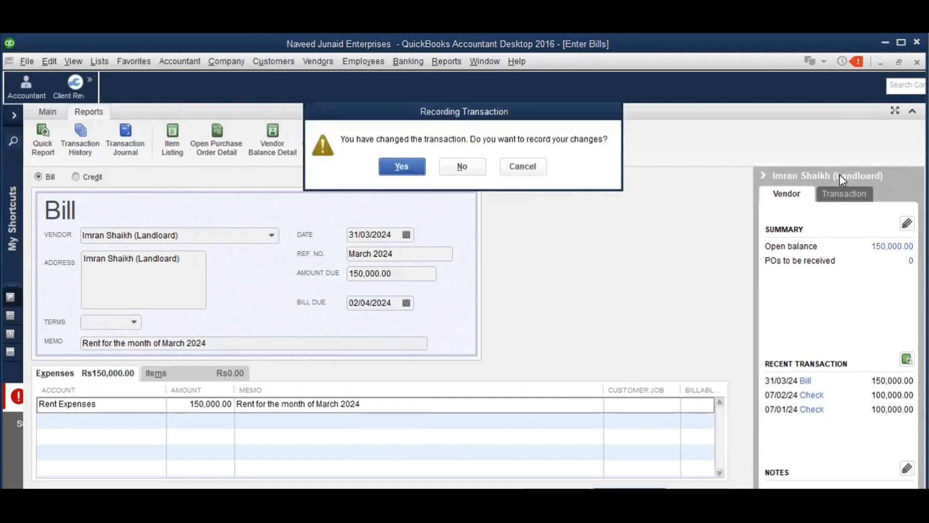
pyautogui.press('Return')
pyautogui.press('Return')
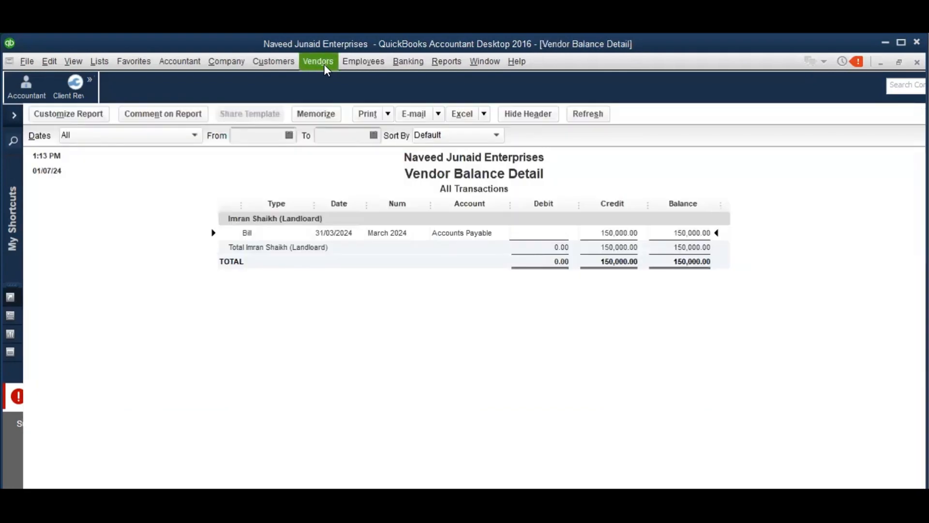
pyautogui.click(323, 65)
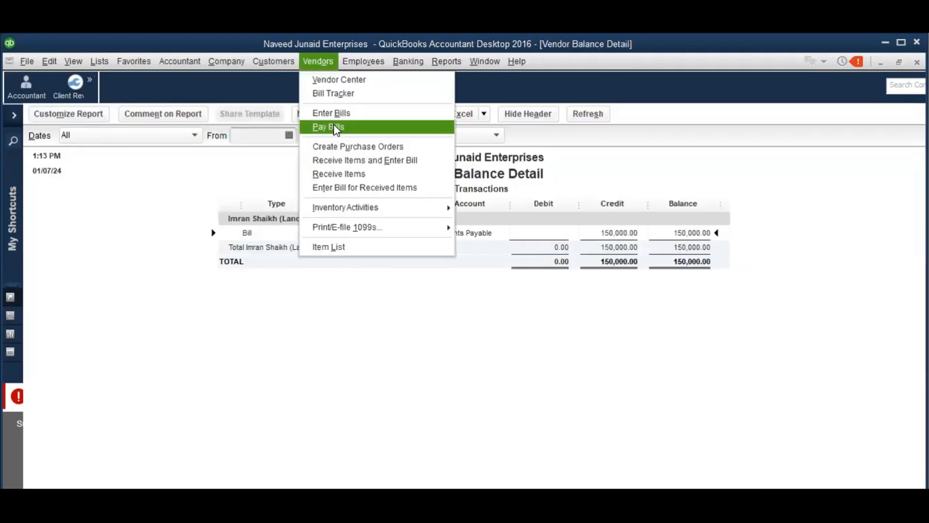
# In Pay Bills, tick the landlord's rent bill, pay from the HBL account, and assign a check number
pyautogui.click(333, 124)
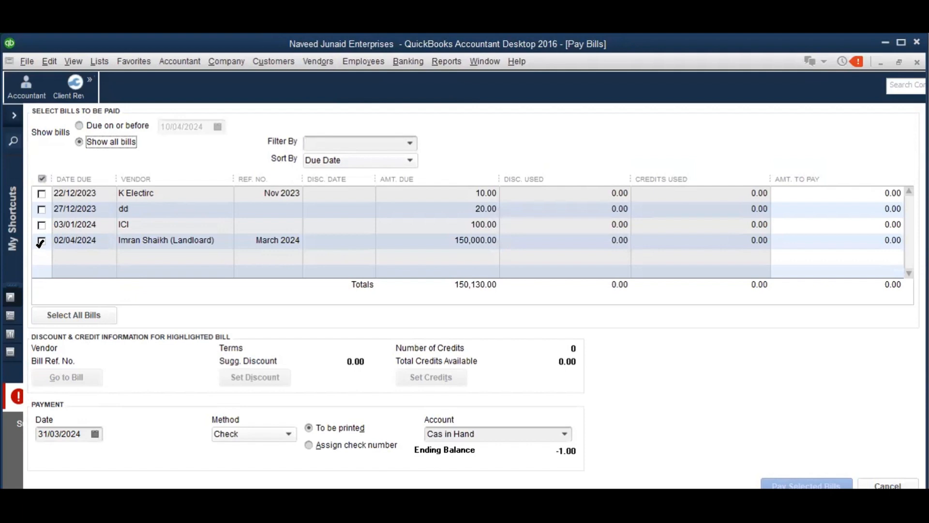
pyautogui.click(41, 241)
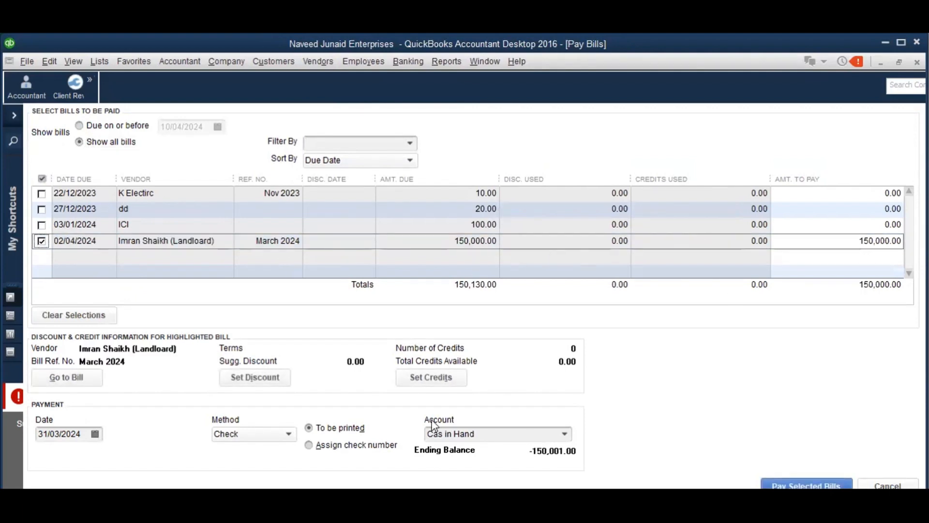
pyautogui.click(564, 434)
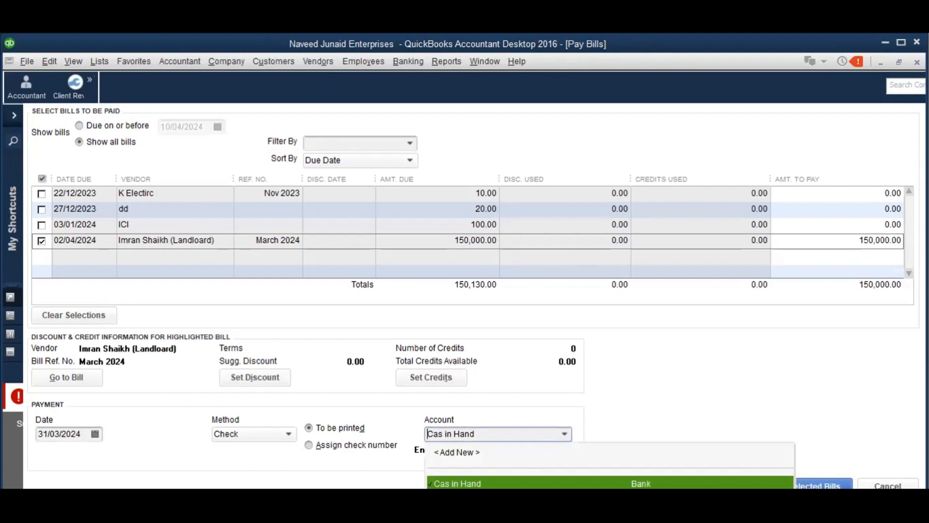
pyautogui.click(477, 499)
pyautogui.click(476, 290)
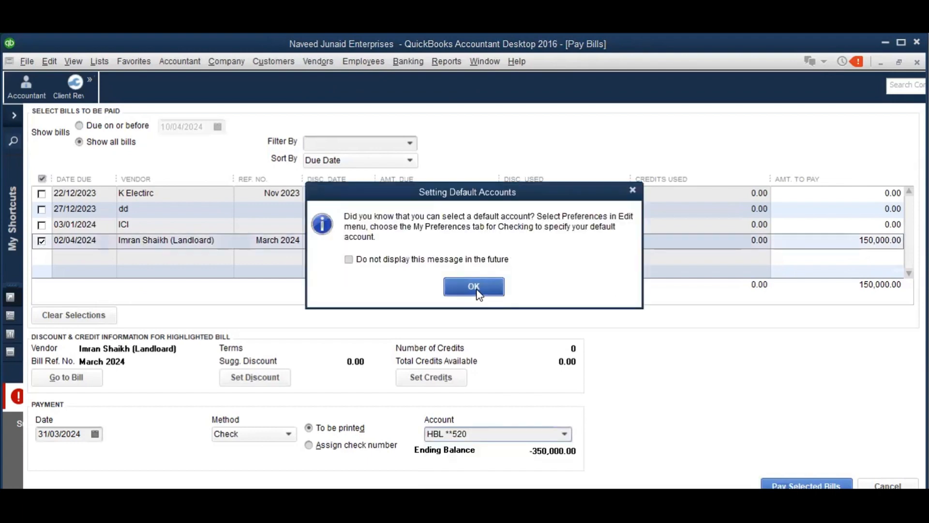
pyautogui.click(308, 445)
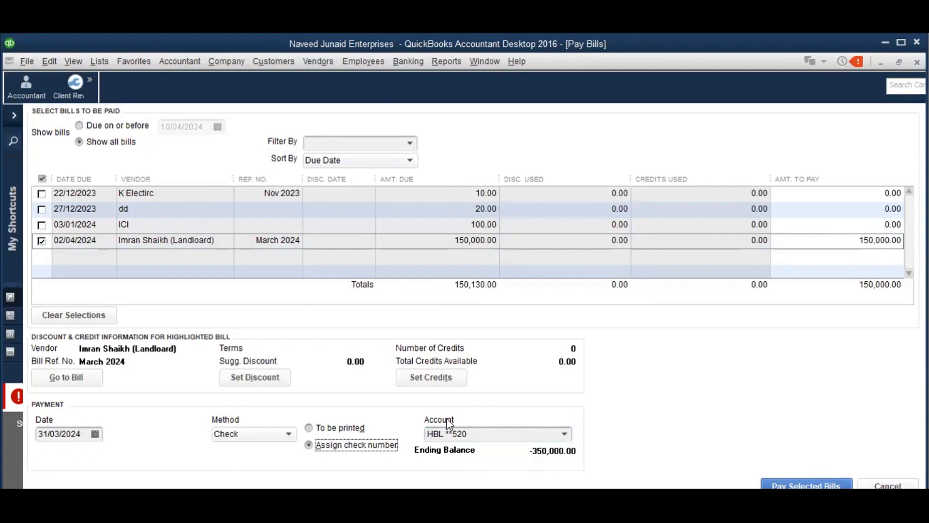
# Date the payment 02/04/2024, pay the bill with check 000008, and accept the future-date warning
pyautogui.click(96, 434)
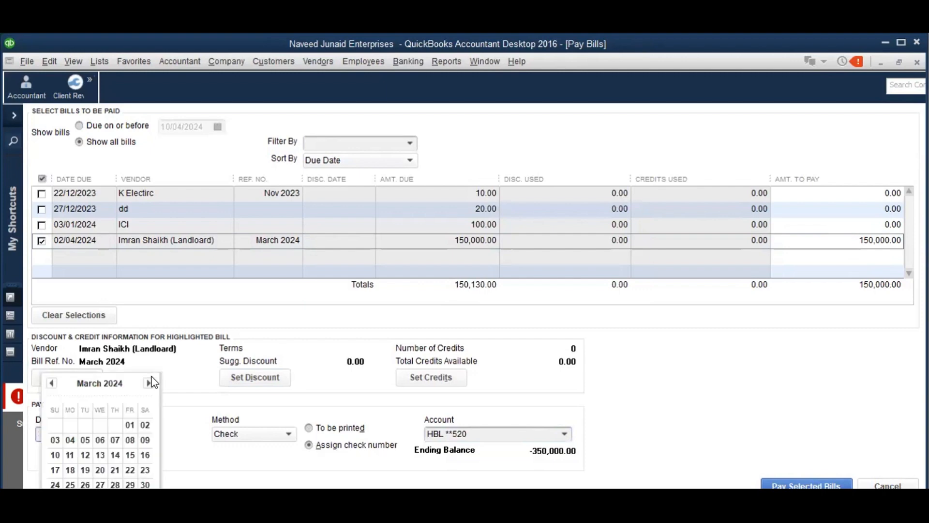
pyautogui.click(148, 383)
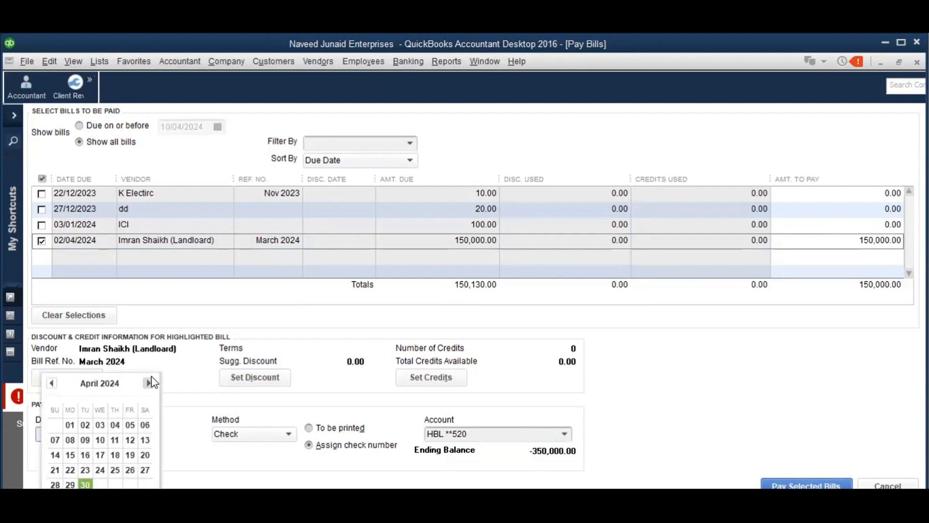
pyautogui.click(86, 424)
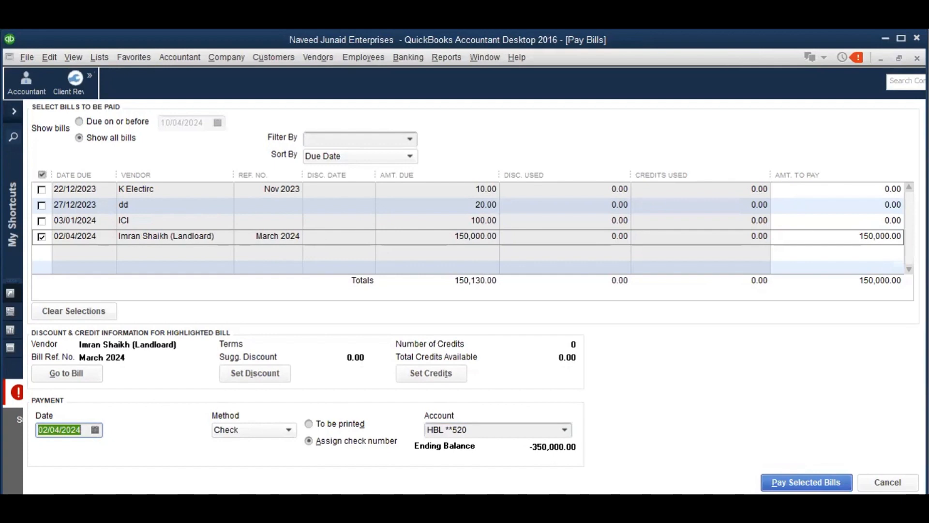
pyautogui.click(804, 481)
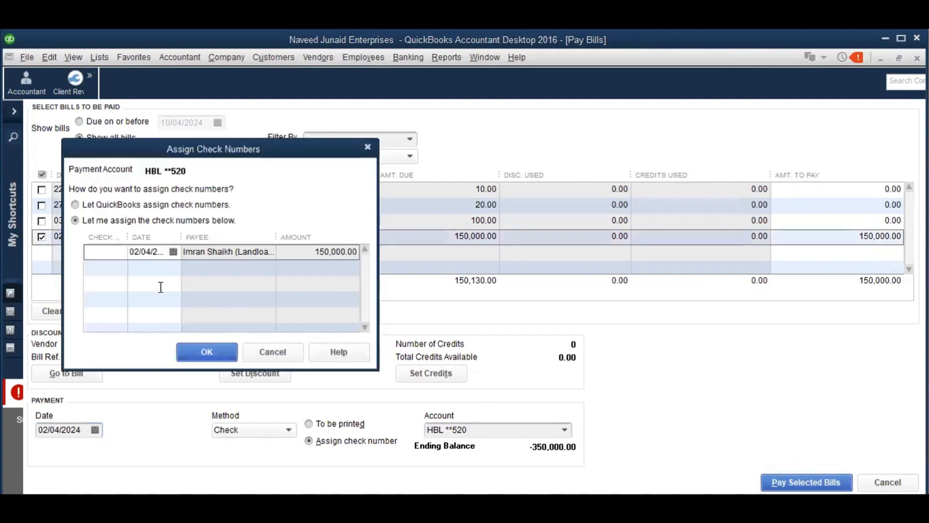
pyautogui.write('000008')
pyautogui.click(202, 348)
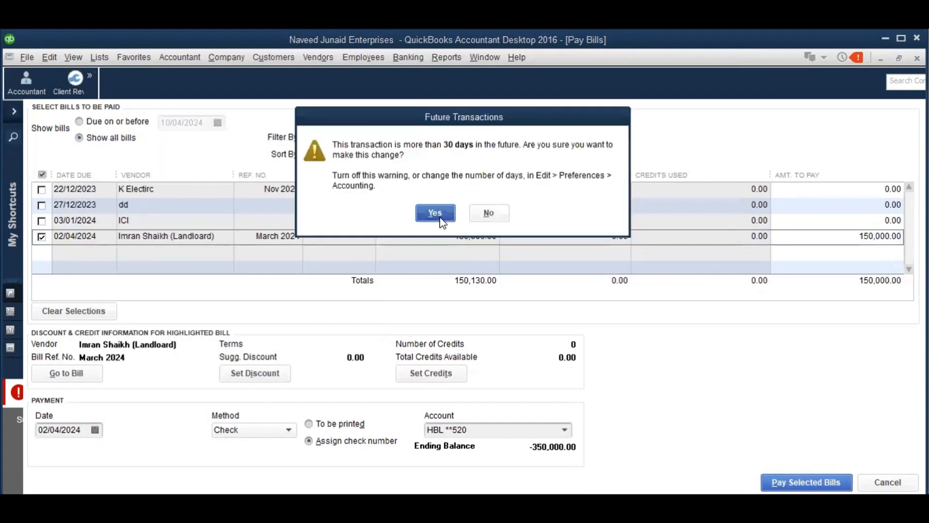
pyautogui.click(440, 219)
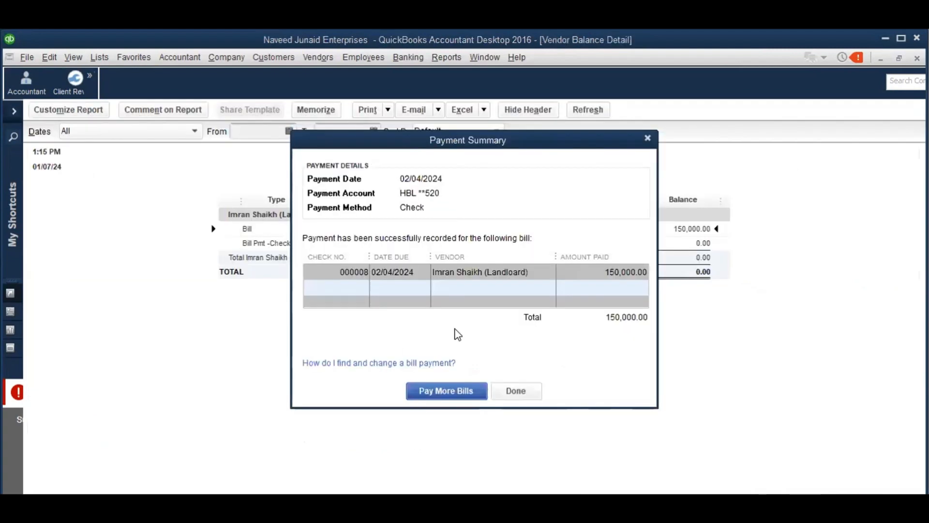
# Close the Payment Summary and refresh Vendor Balance Detail to show check 000008 and a 0.00 balance
pyautogui.click(519, 392)
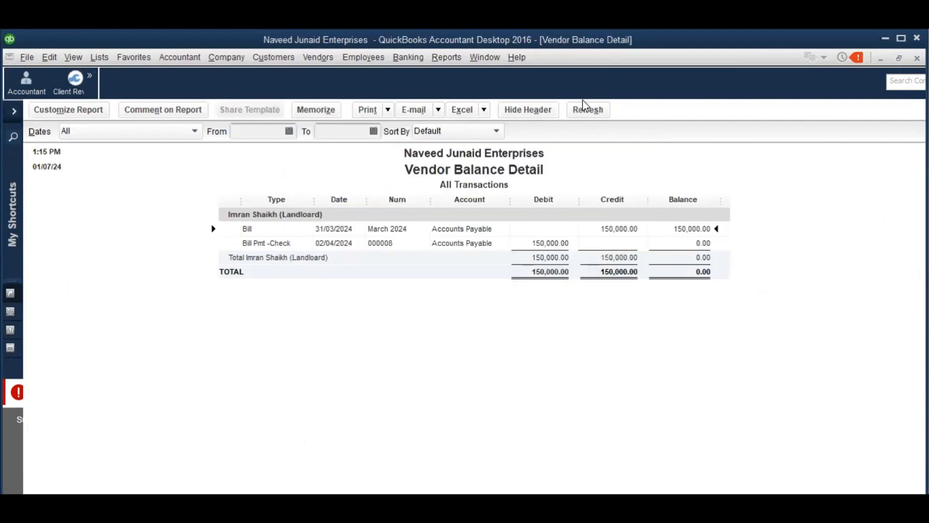
pyautogui.click(579, 112)
# Open the Balance Sheet Standard report from Company & Financial reports
pyautogui.click(447, 59)
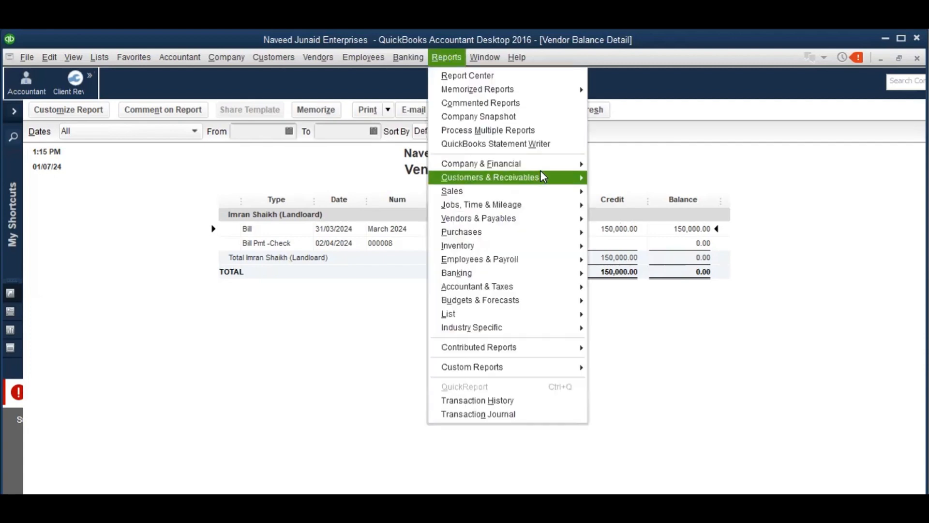
pyautogui.moveTo(553, 164)
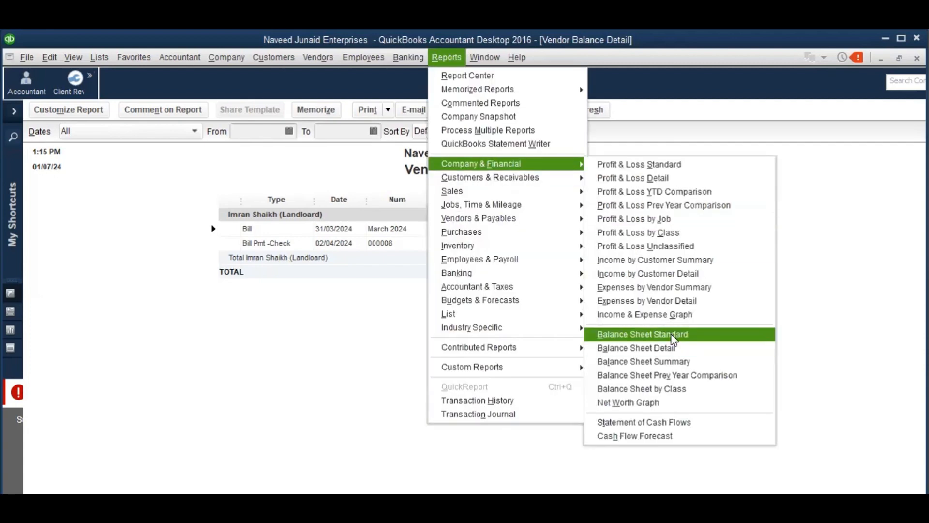
pyautogui.click(670, 334)
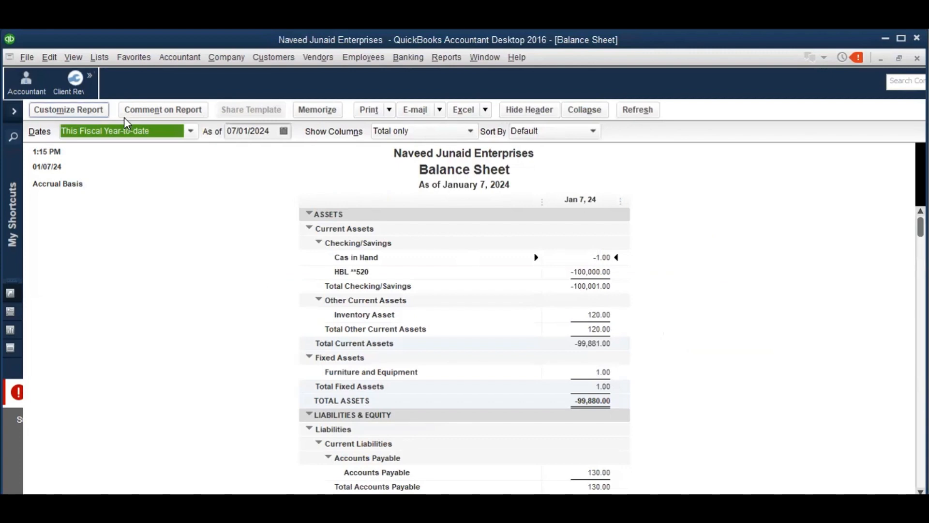
# Set the Balance Sheet range to 31/03/2024–30/04/2024 with columns displayed by Month
pyautogui.click(92, 111)
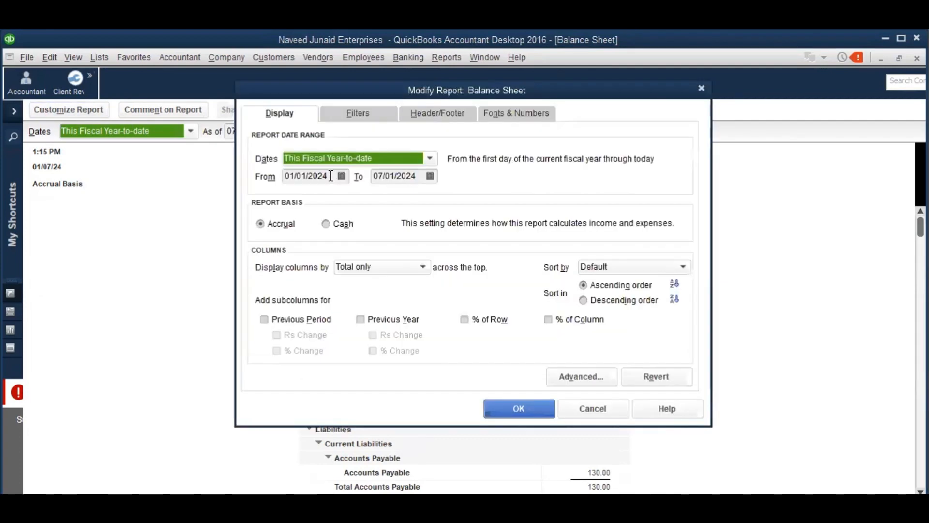
pyautogui.press('Tab')
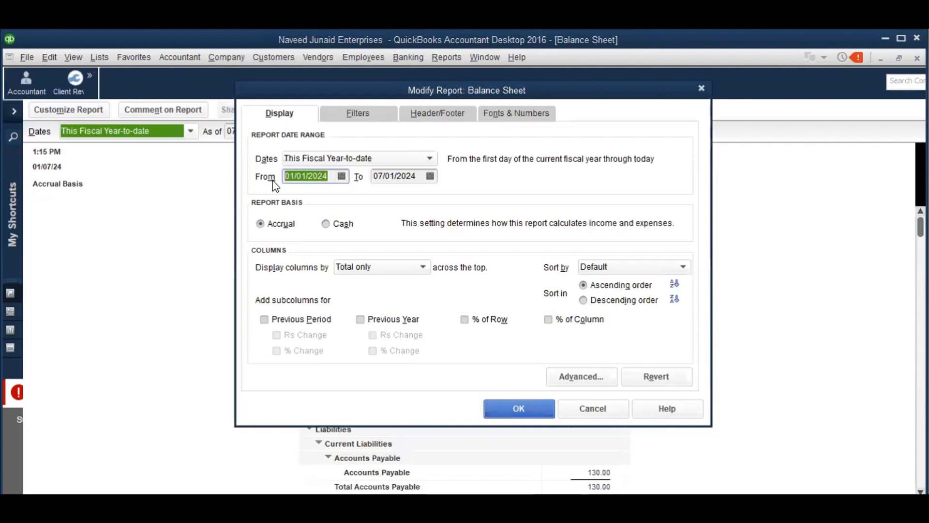
pyautogui.write('3')
pyautogui.write('1/03/2024')
pyautogui.press('Tab')
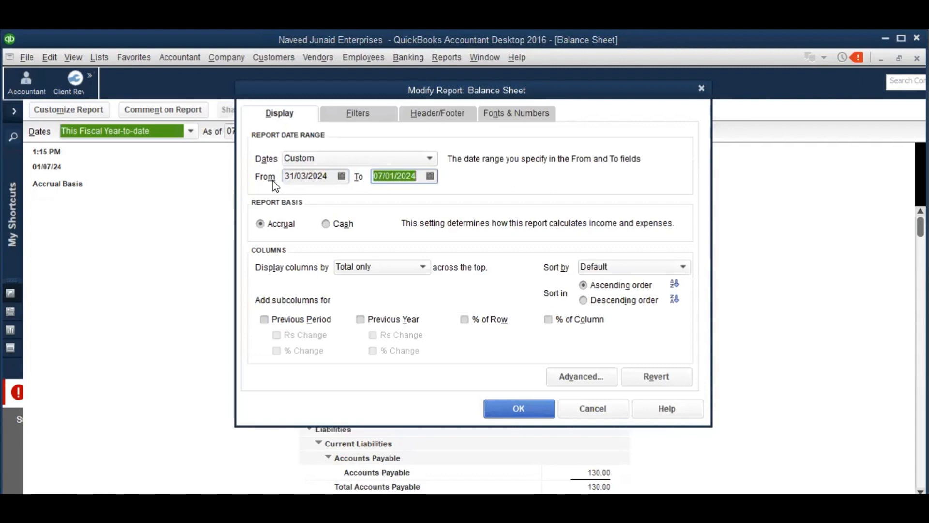
pyautogui.write('30042024')
pyautogui.click(411, 266)
pyautogui.press('m')
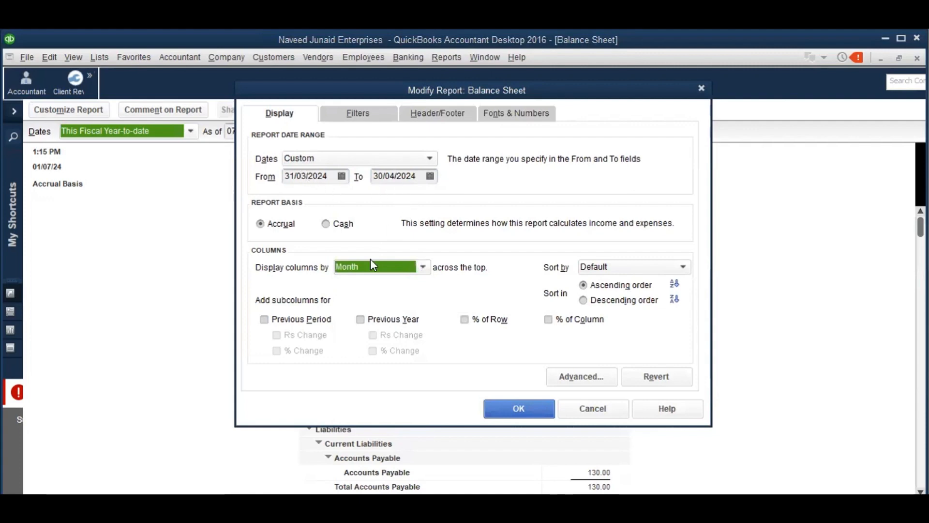
pyautogui.click(520, 408)
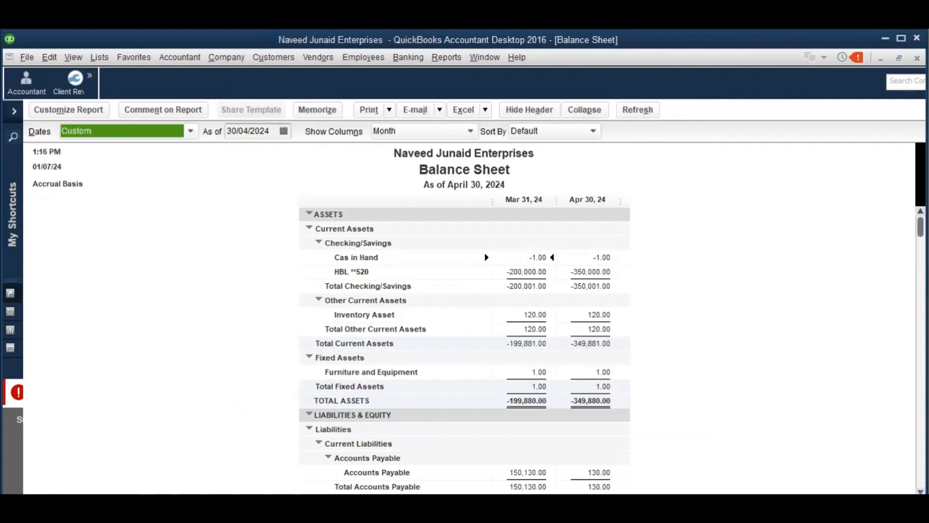
# Review the Balance Sheet's HBL and Accounts Payable amounts for Mar 31 and Apr 30, 2024
pyautogui.scroll(-3, 464, 339)
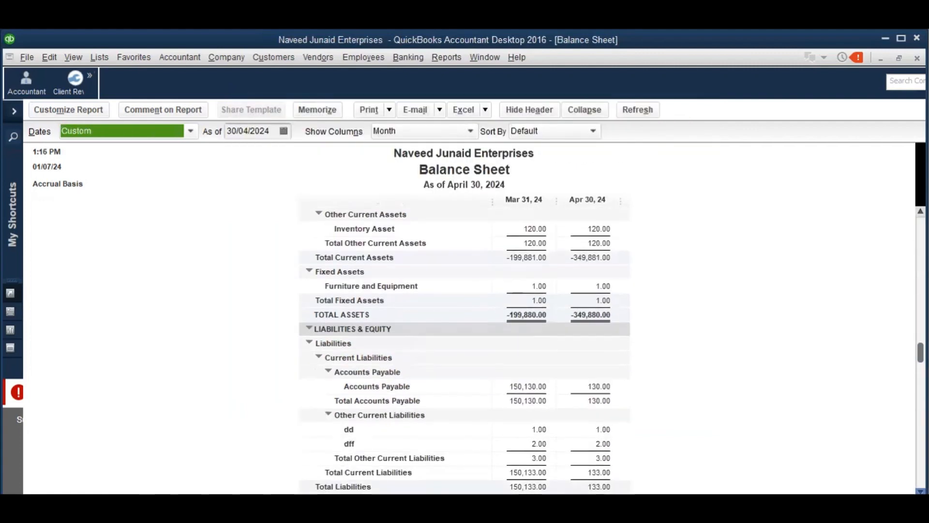
pyautogui.scroll(-1, 591, 446)
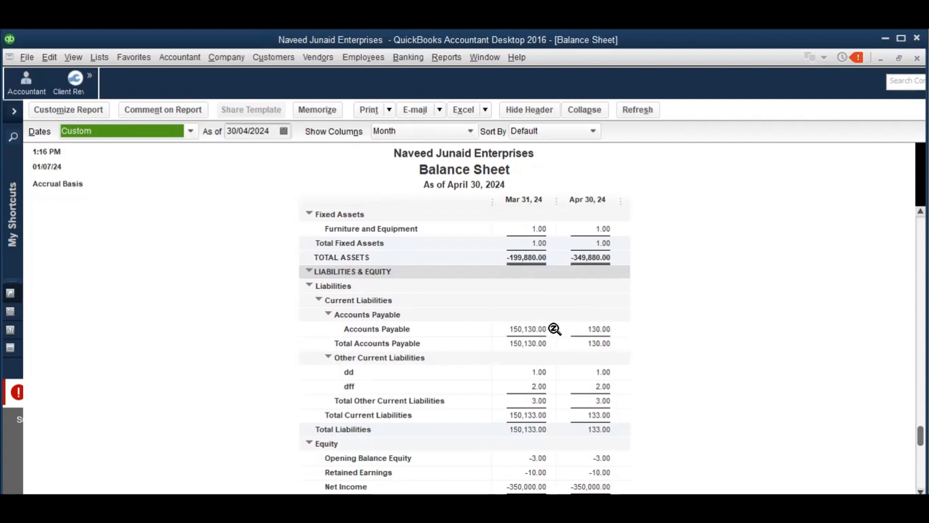
pyautogui.moveTo(920, 435); pyautogui.dragTo(920, 227)
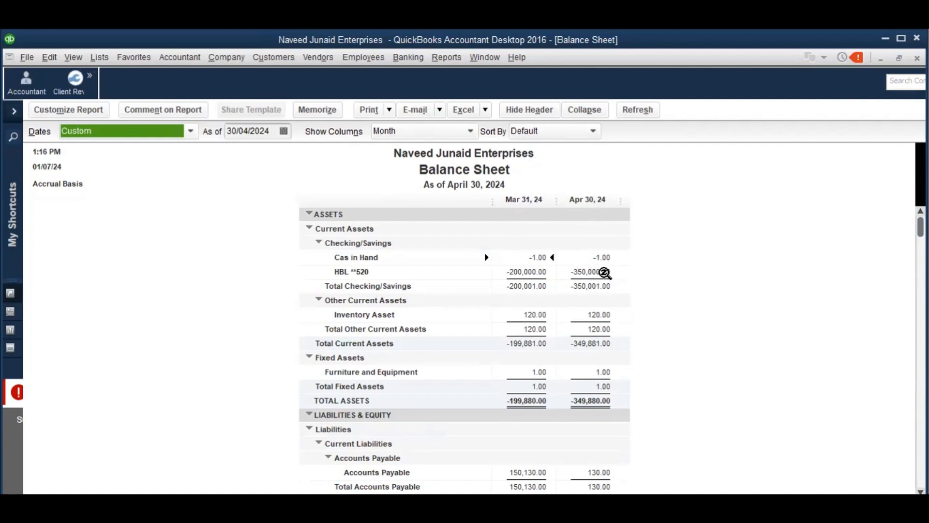
pyautogui.click(603, 273)
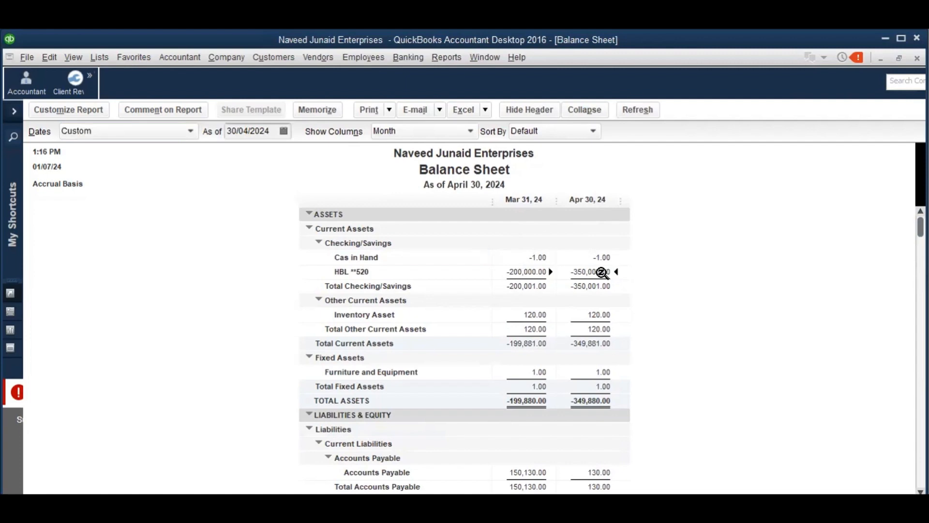
pyautogui.press('Down')
pyautogui.press('Down')
pyautogui.press('Up')
pyautogui.press('Up')
pyautogui.press('Up')
pyautogui.press('Down')
pyautogui.press('Down')
pyautogui.press('Up')
pyautogui.press('Up')
pyautogui.click(405, 60)
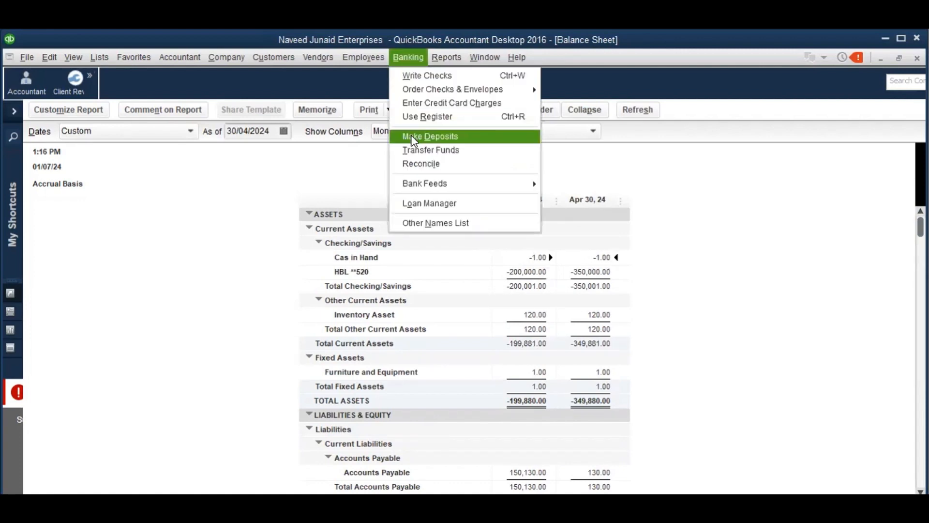
# Start a new deposit into the HBL account dated 31/12/2023
pyautogui.click(408, 134)
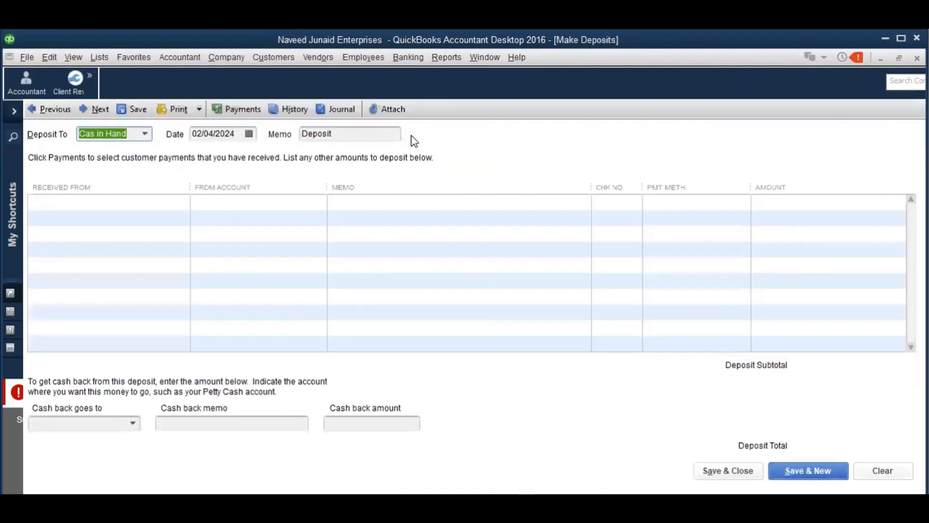
pyautogui.press('Down')
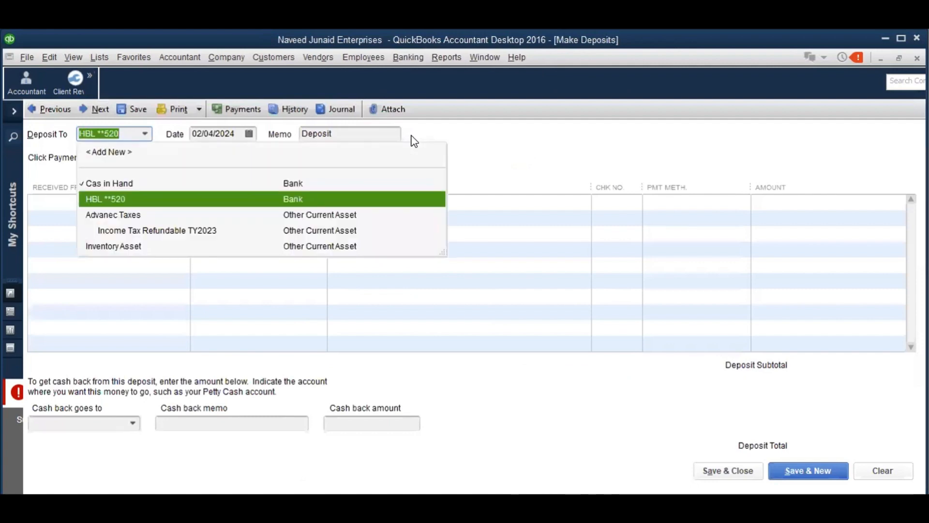
pyautogui.press('Tab')
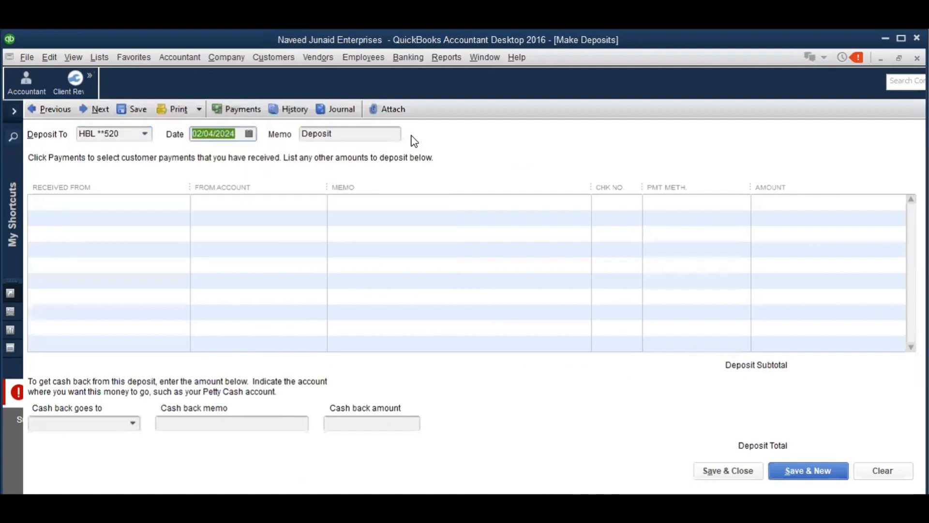
pyautogui.write('3112')
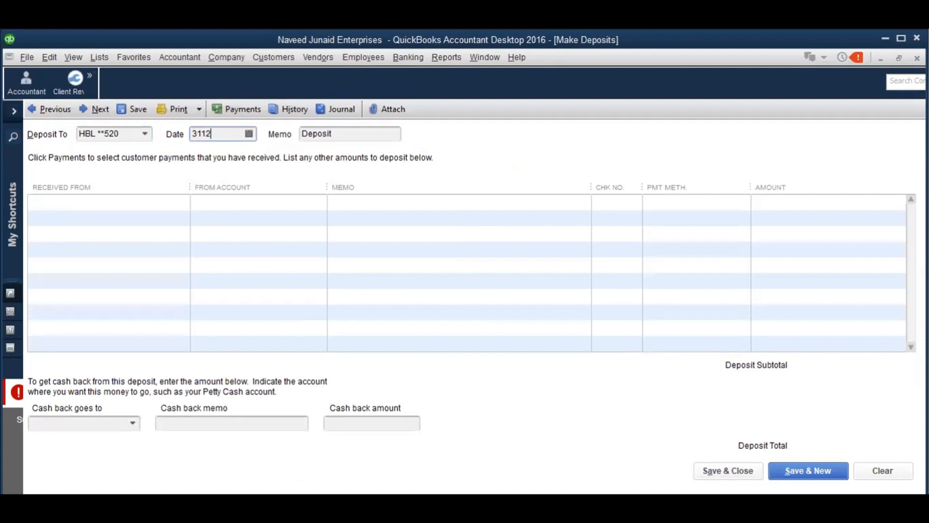
pyautogui.write('023')
pyautogui.press('Tab')
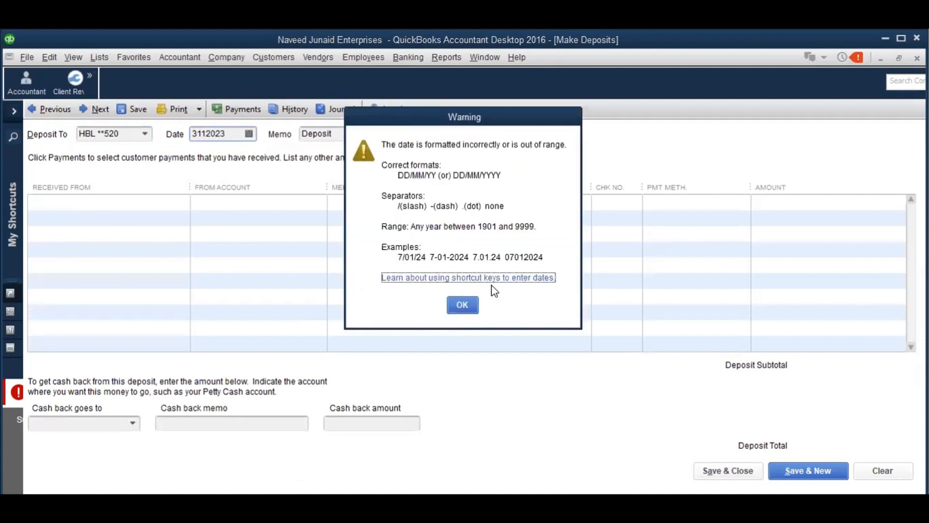
pyautogui.click(468, 310)
pyautogui.write('31122')
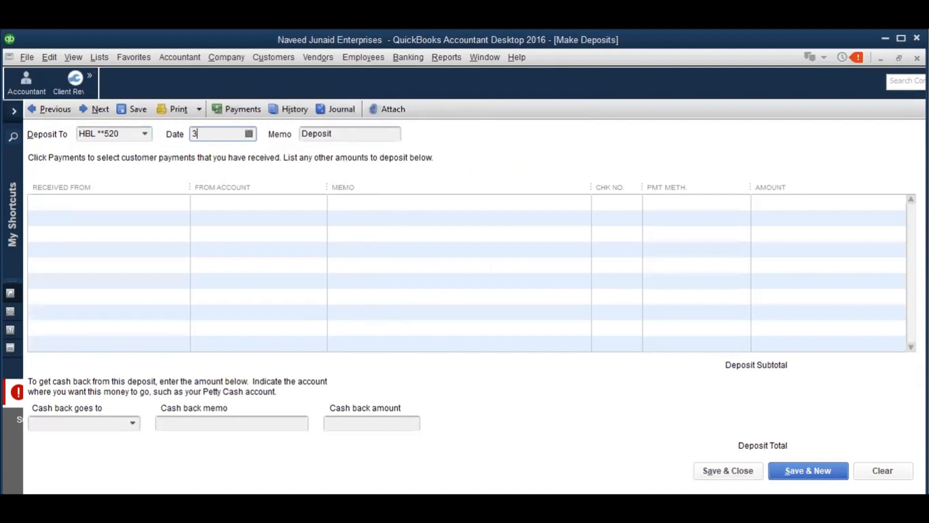
pyautogui.press('Tab')
pyautogui.press('Tab')
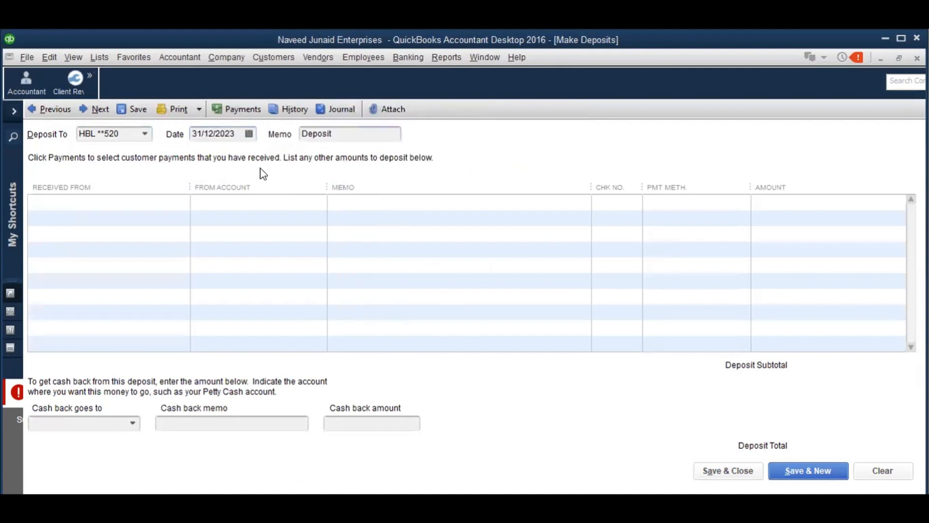
# Enter the depositor's name in Received From and quick-add it as an Other name
pyautogui.hotkey('alt', 'Down')
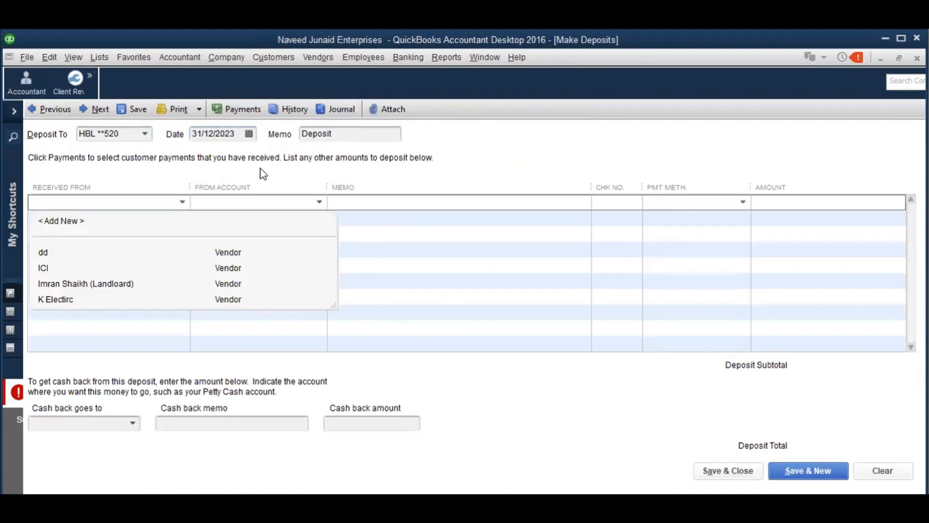
pyautogui.press('Down')
pyautogui.press('Escape')
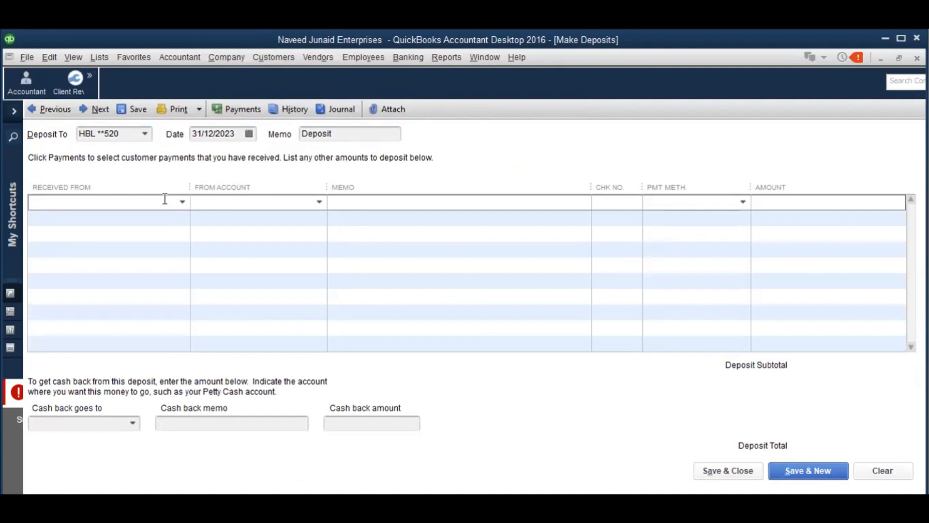
pyautogui.write('Naveed')
pyautogui.press('Tab')
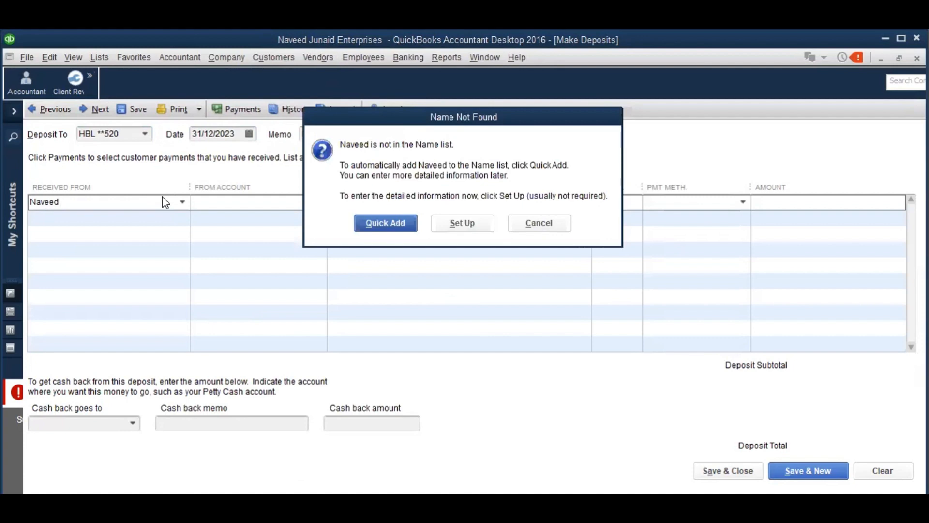
pyautogui.click(387, 230)
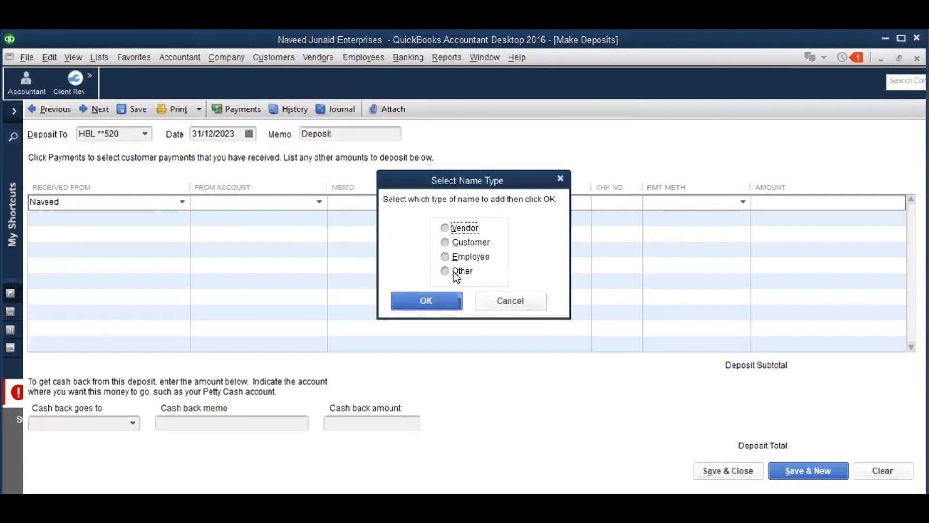
pyautogui.click(457, 271)
pyautogui.click(435, 298)
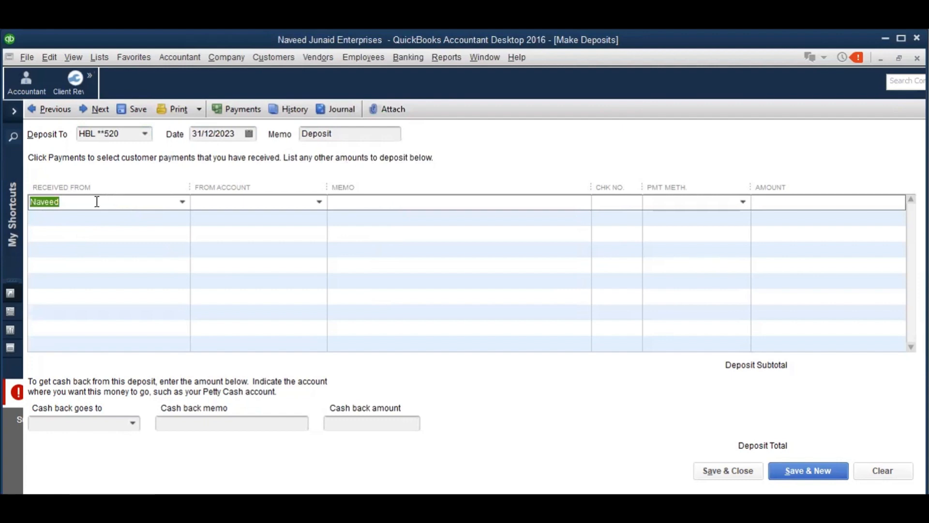
# Open the Chart of Accounts and check the Partner 1 Equity account's register
pyautogui.click(320, 200)
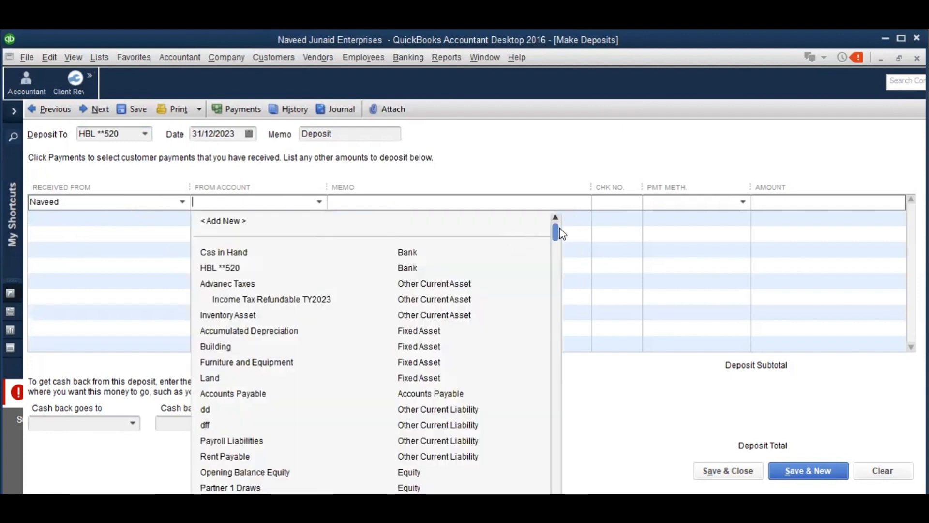
pyautogui.moveTo(555, 236); pyautogui.dragTo(559, 305)
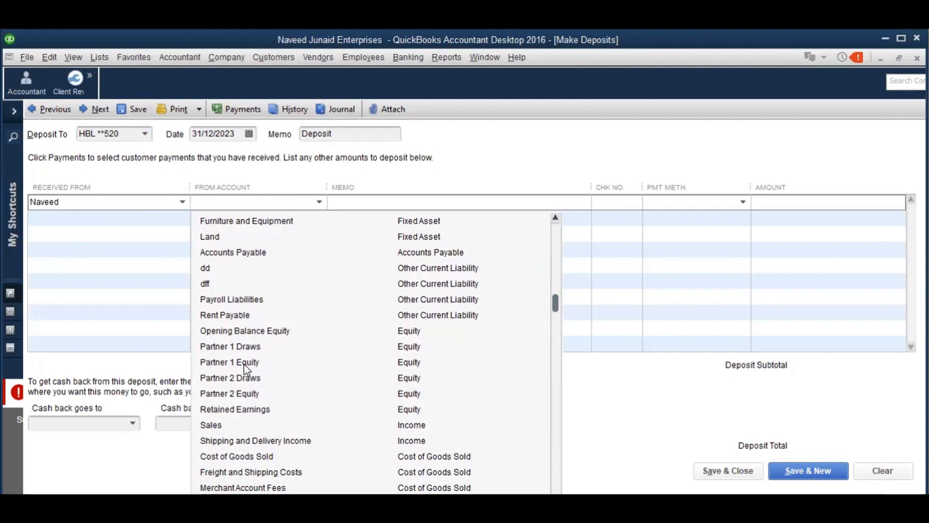
pyautogui.click(121, 86)
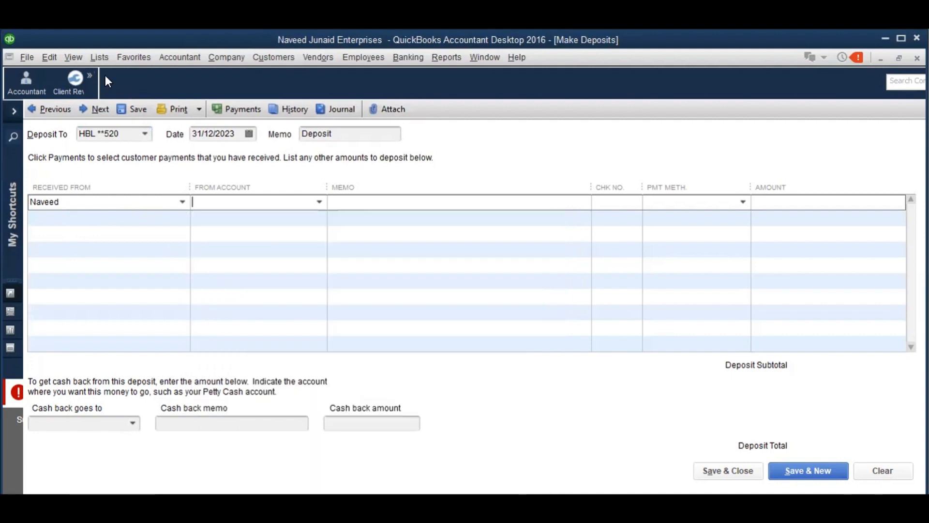
pyautogui.hotkey('ctrl', 'a')
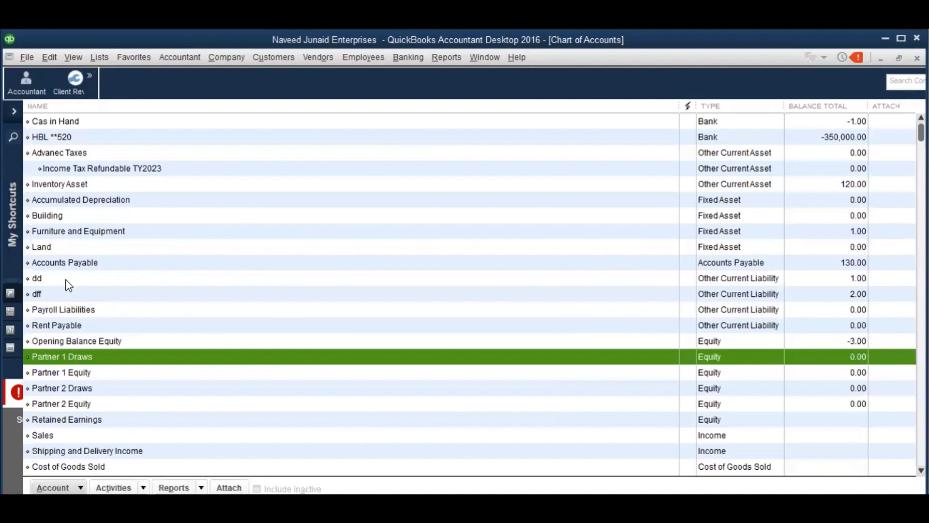
pyautogui.doubleClick(81, 376)
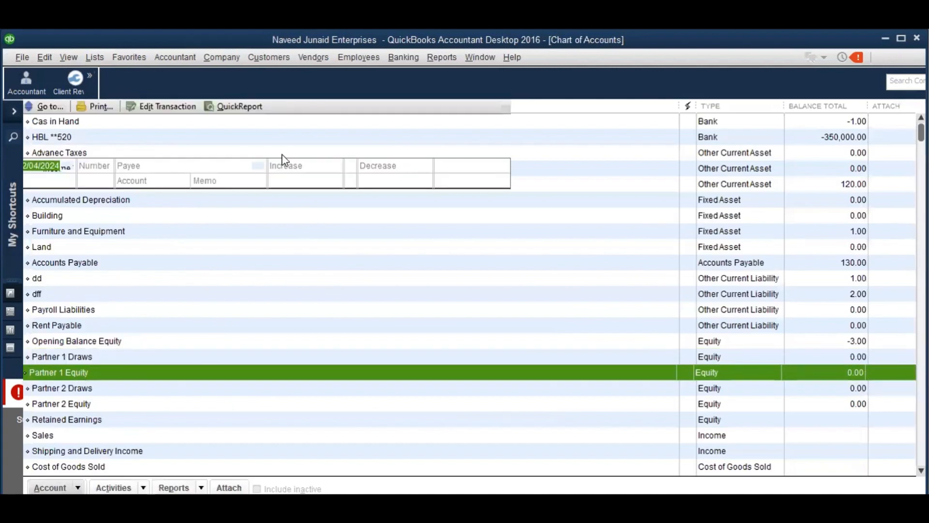
pyautogui.press('Escape')
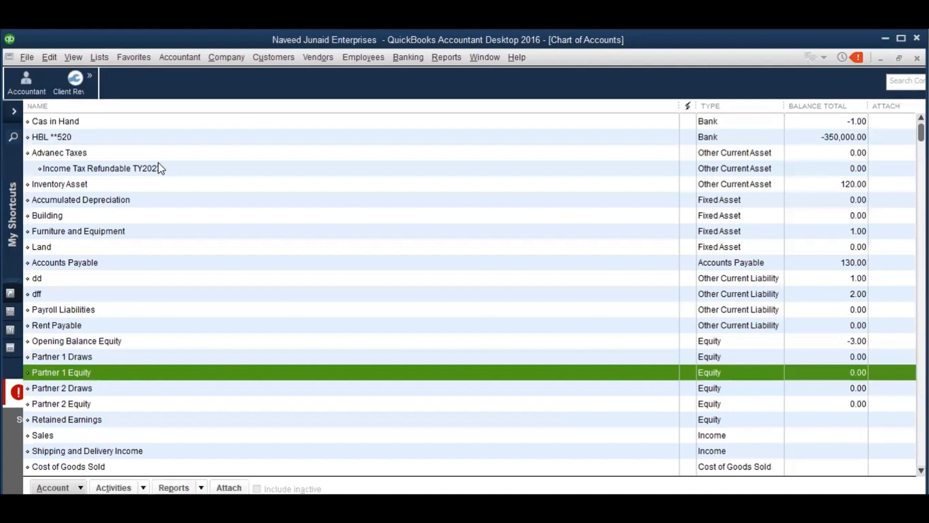
# Rename the Partner 1 Equity account to begin with the partner's name and save it
pyautogui.hotkey('ctrl', 'e')
pyautogui.click(223, 165)
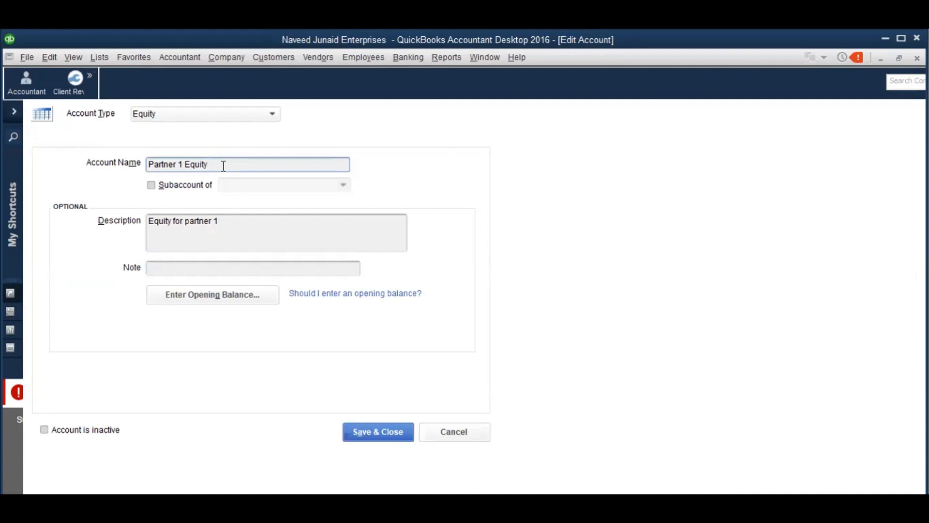
pyautogui.press('Home')
pyautogui.write('Naveed')
pyautogui.press('Delete')
pyautogui.write('P-')
pyautogui.press('Right')
pyautogui.press('Right')
pyautogui.press('Right')
pyautogui.press('Right')
pyautogui.press('Right')
pyautogui.press('Right')
pyautogui.press('Right')
pyautogui.press('Right')
pyautogui.press('Right')
pyautogui.write('-')
pyautogui.click(371, 432)
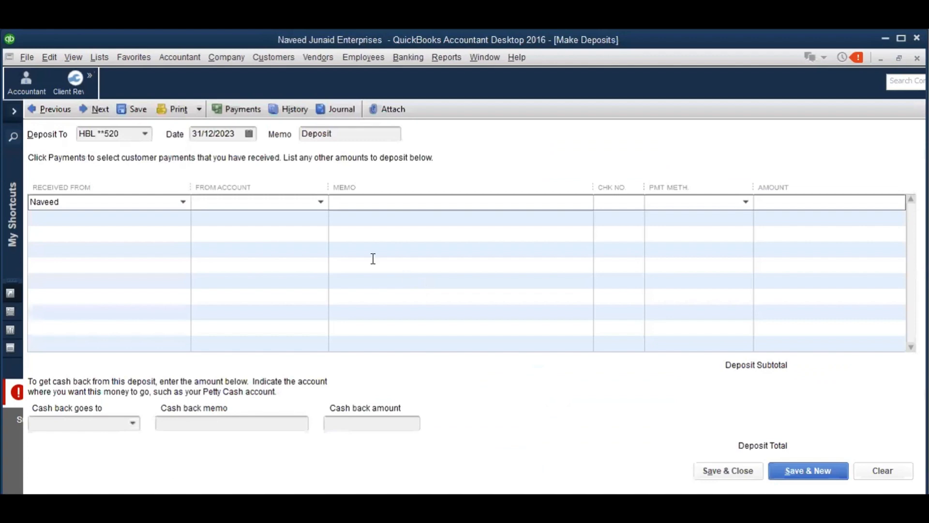
# Deposit 1,000,000 from the partner's equity account, memo 'Capital Injection', check 1111, and save
pyautogui.write('Naveed - Partner 1 - Equity')
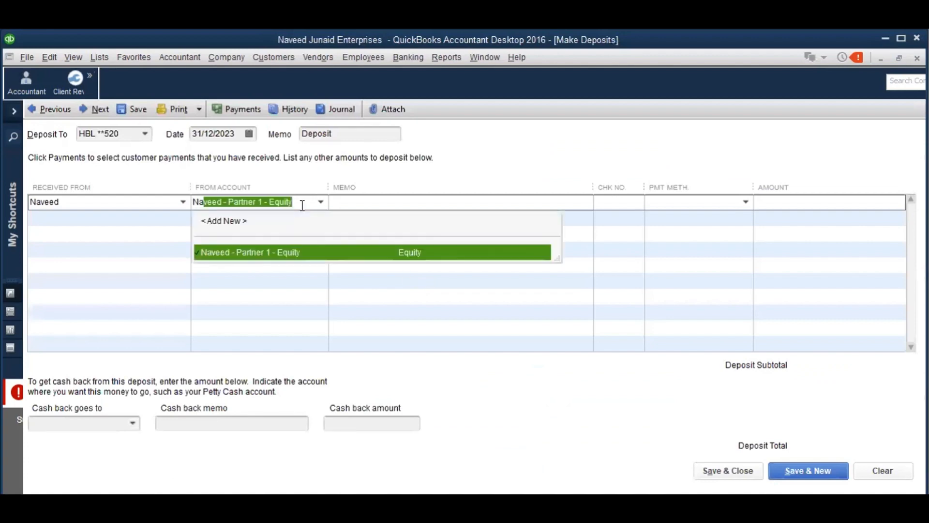
pyautogui.press('Tab')
pyautogui.write('Capi')
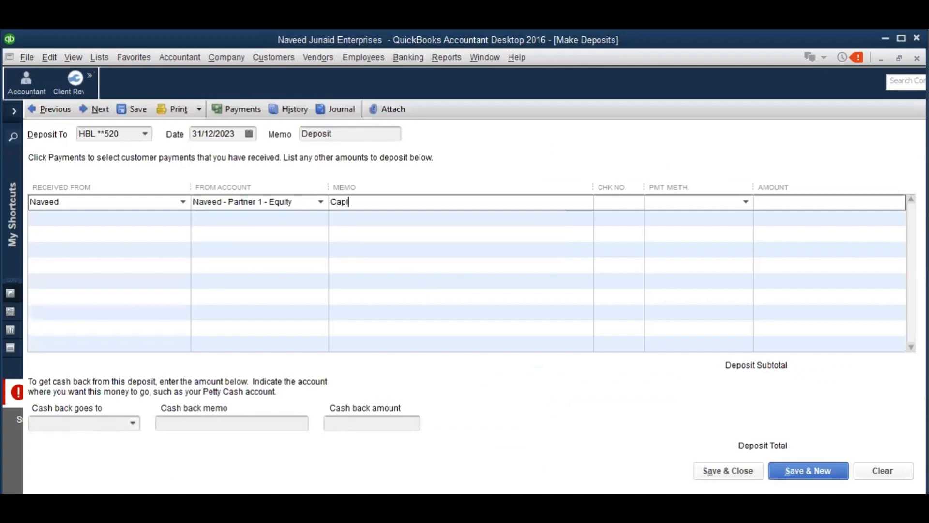
pyautogui.write('tal Injection')
pyautogui.press('Tab')
pyautogui.write('1111')
pyautogui.press('Tab')
pyautogui.write('Check')
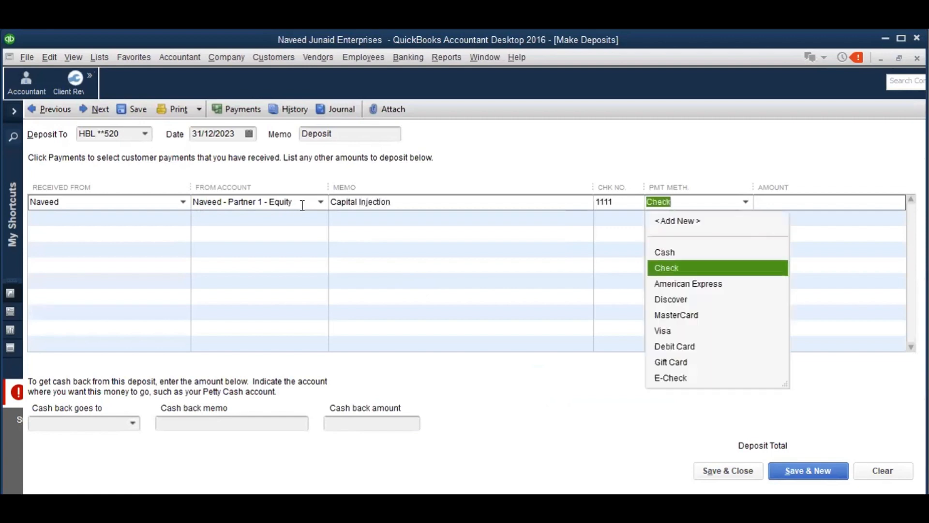
pyautogui.press('Tab')
pyautogui.write('1000000')
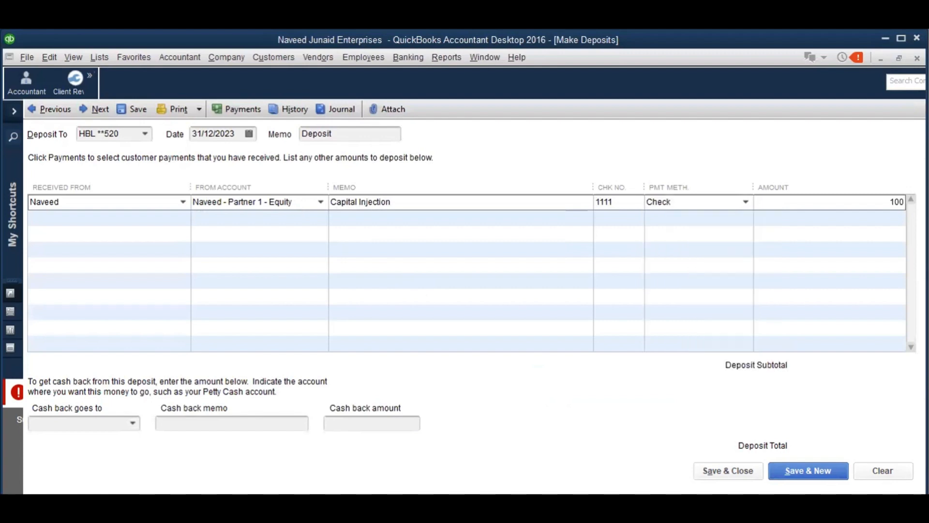
pyautogui.press('Tab')
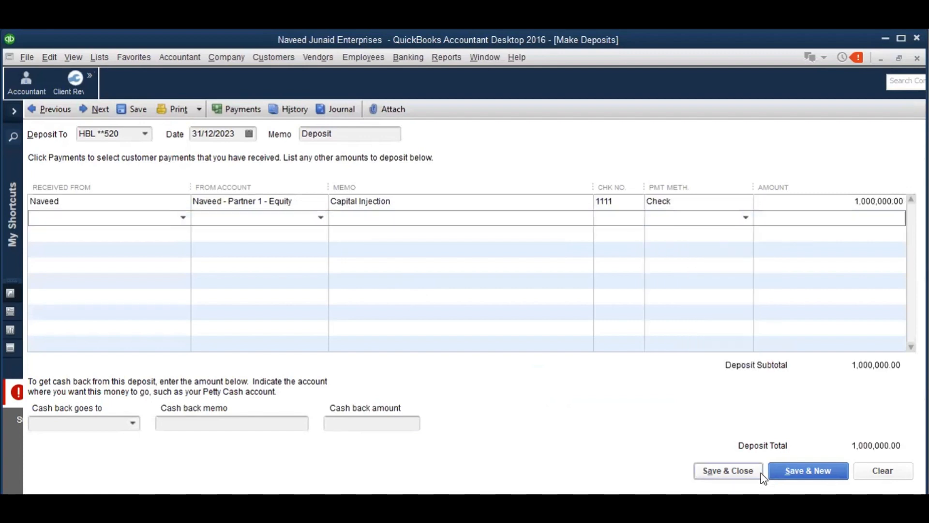
pyautogui.click(739, 468)
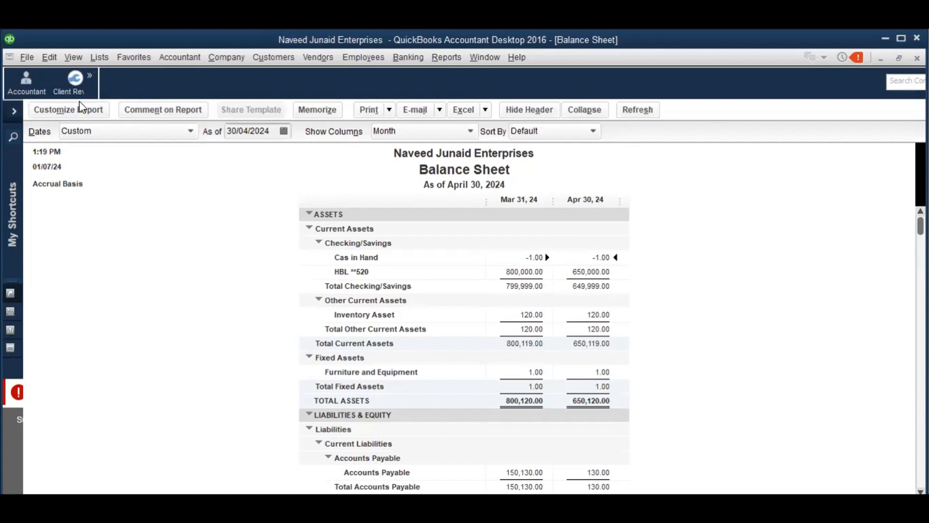
# Change the Balance Sheet's start date to 31/12/2023
pyautogui.click(90, 116)
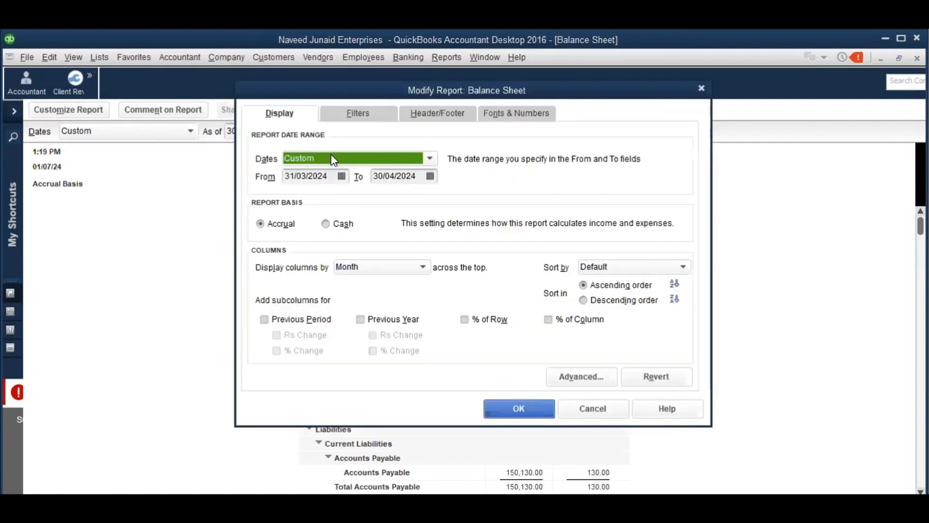
pyautogui.click(341, 176)
pyautogui.click(298, 199)
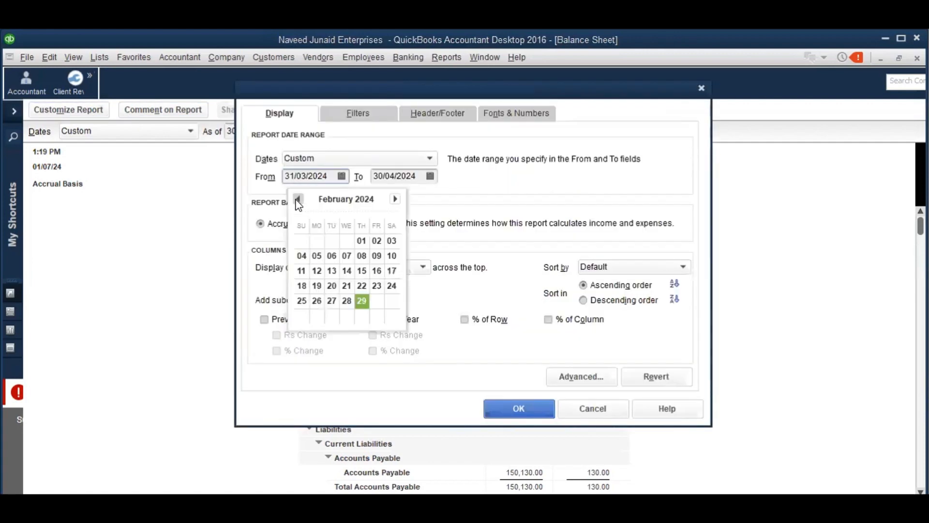
pyautogui.click(298, 199)
pyautogui.click(298, 199)
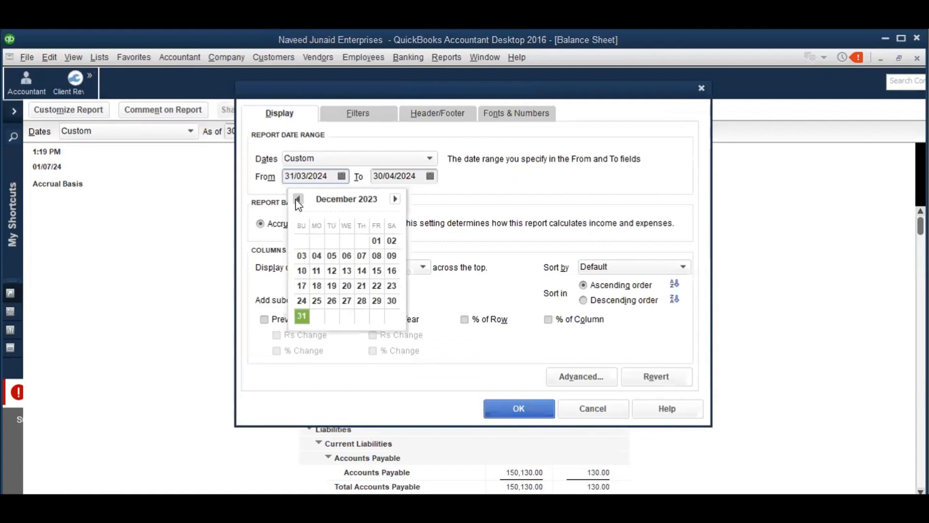
pyautogui.click(297, 312)
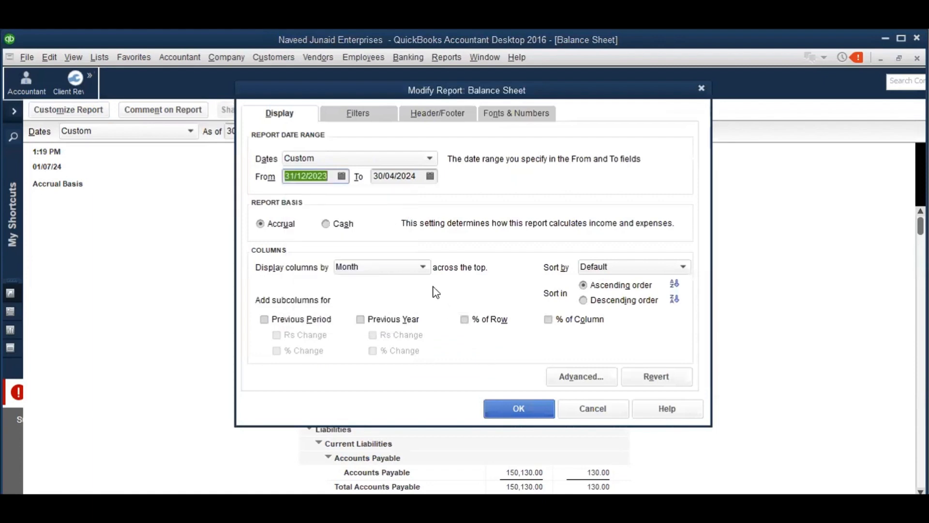
pyautogui.click(506, 408)
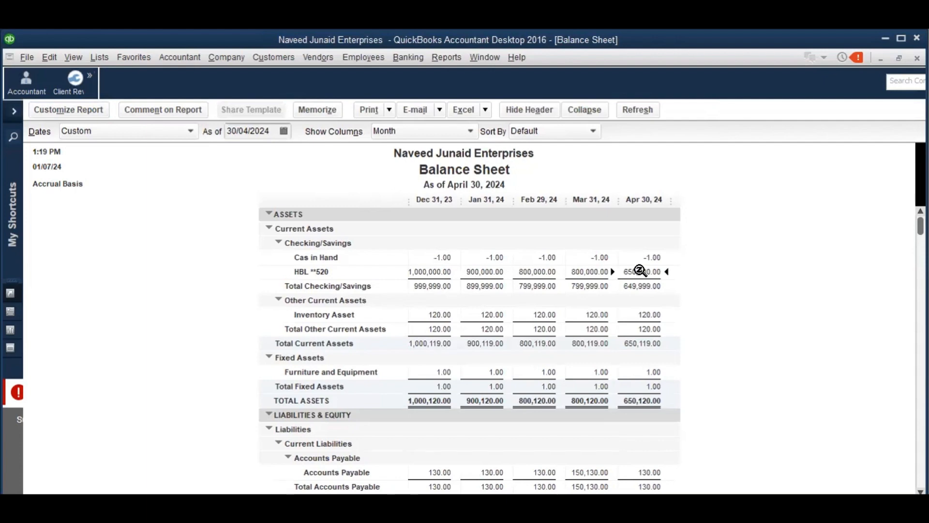
# Inspect all-date transactions behind the HBL April balance, then close the open reports
pyautogui.doubleClick(640, 270)
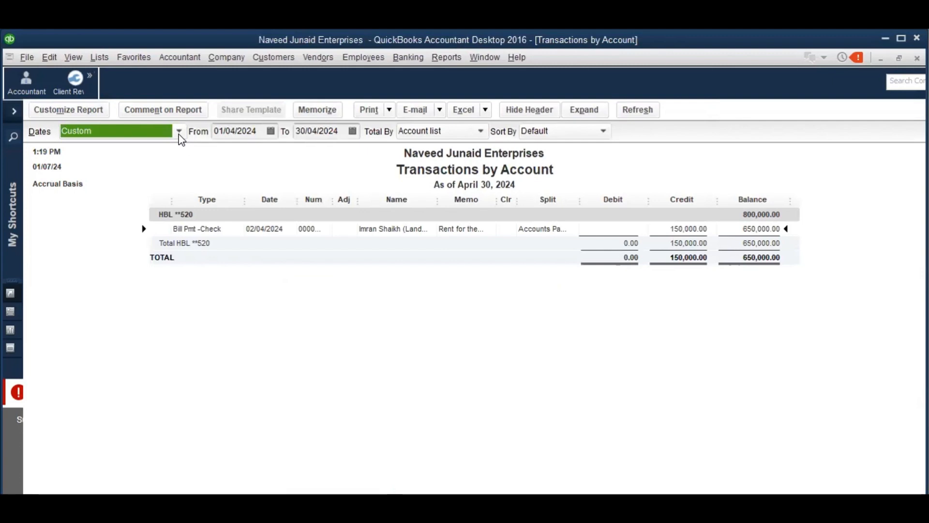
pyautogui.press('a')
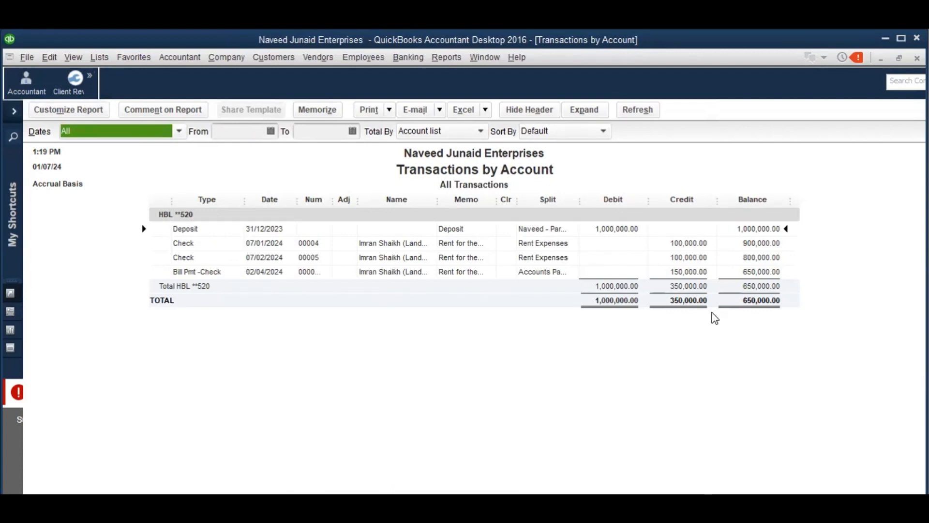
pyautogui.press('Escape')
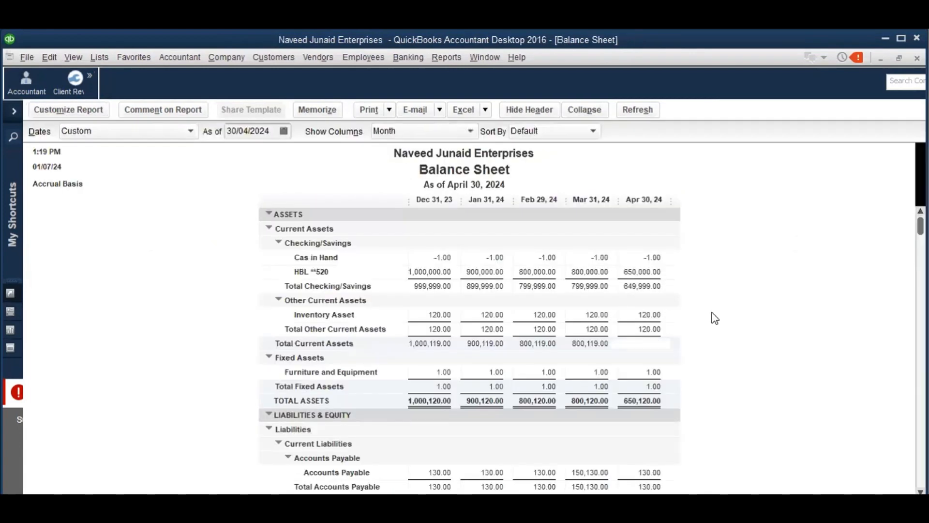
pyautogui.scroll(-4, 714, 317)
pyautogui.scroll(-1, 713, 315)
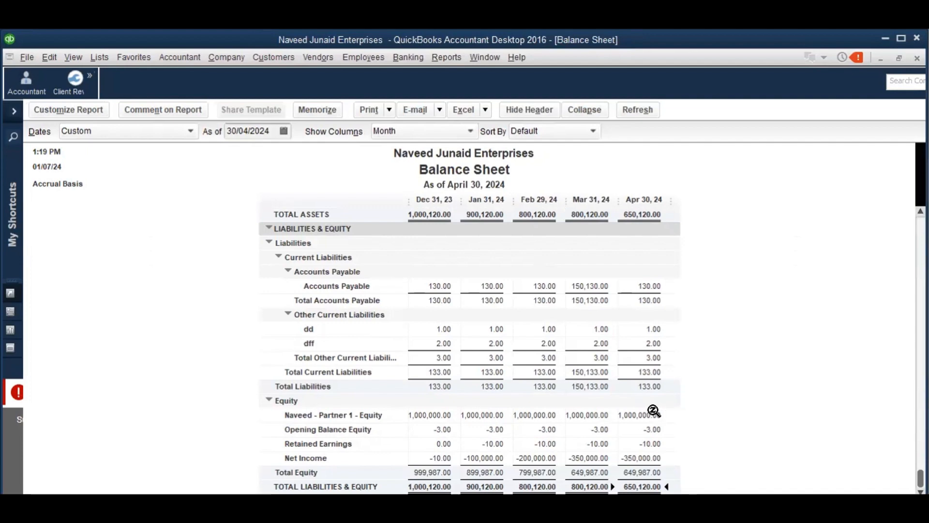
pyautogui.press('Escape')
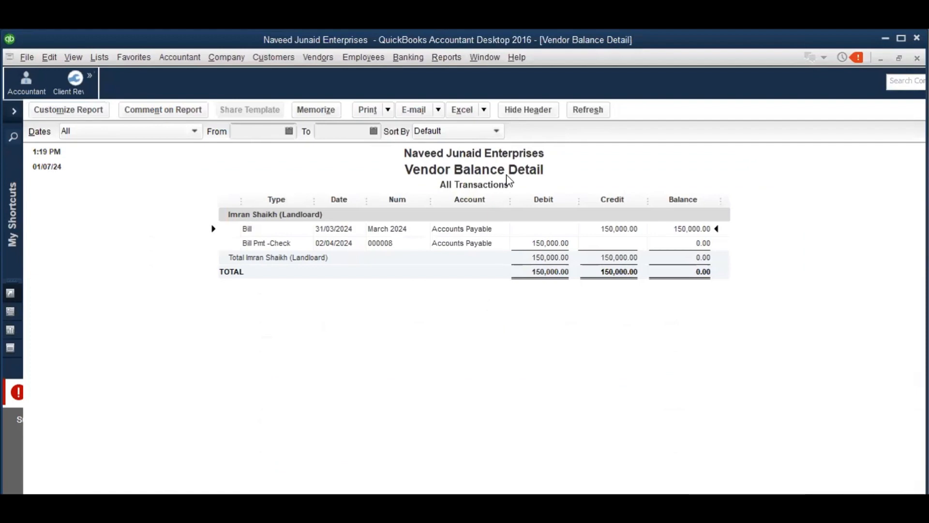
pyautogui.press('Escape')
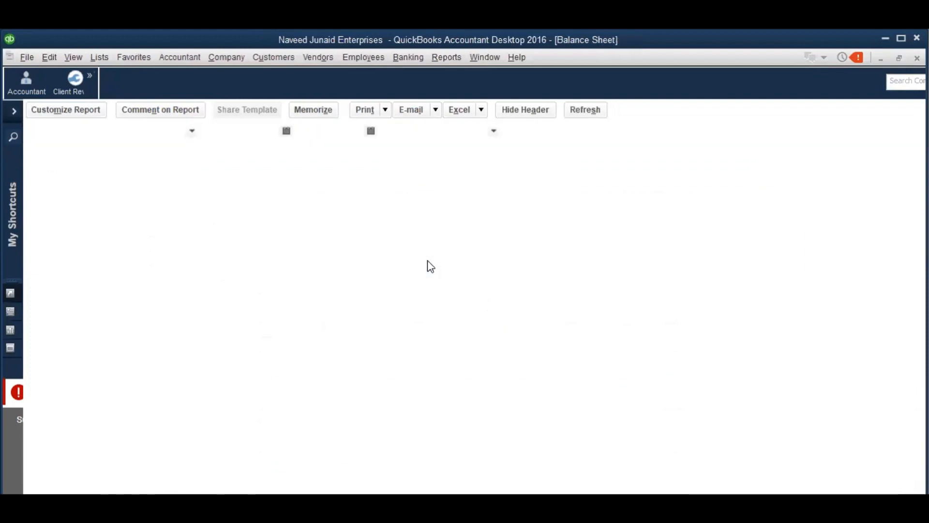
pyautogui.click(445, 58)
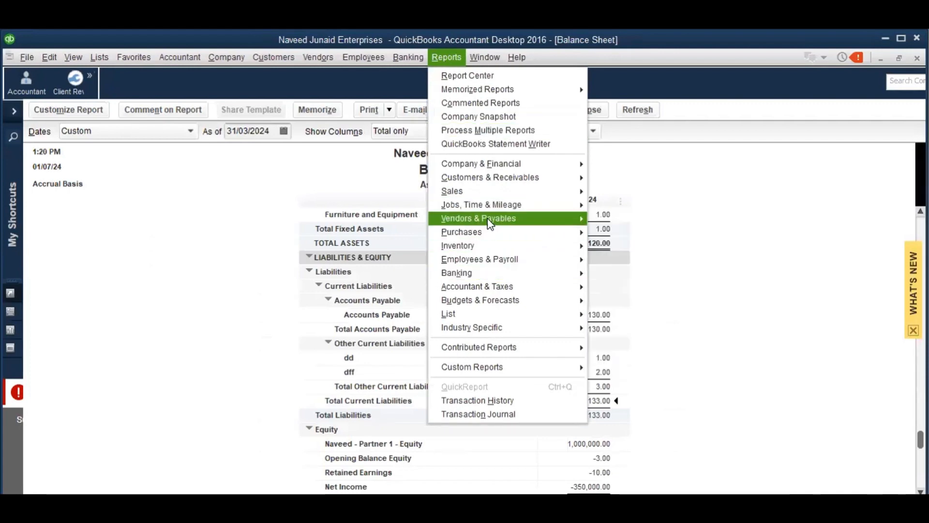
pyautogui.moveTo(503, 221)
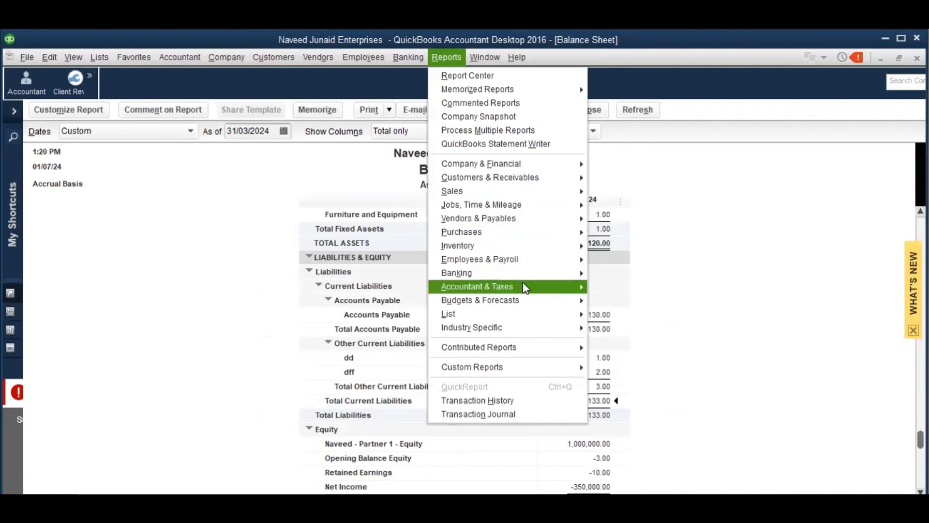
pyautogui.moveTo(503, 178)
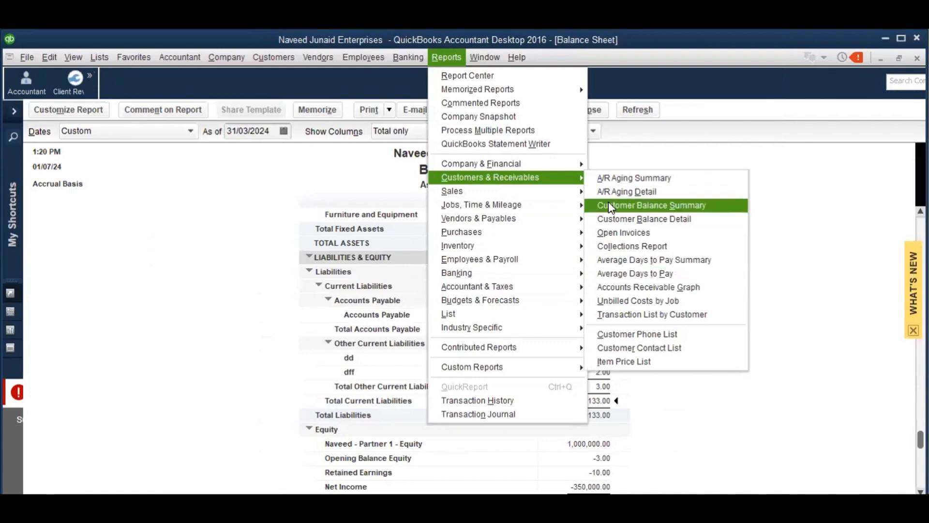
pyautogui.moveTo(548, 166)
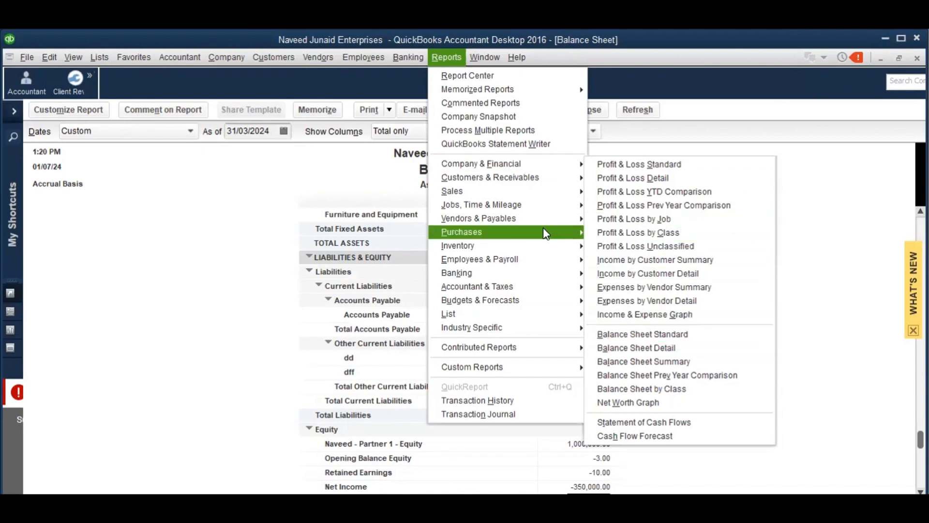
pyautogui.moveTo(542, 232)
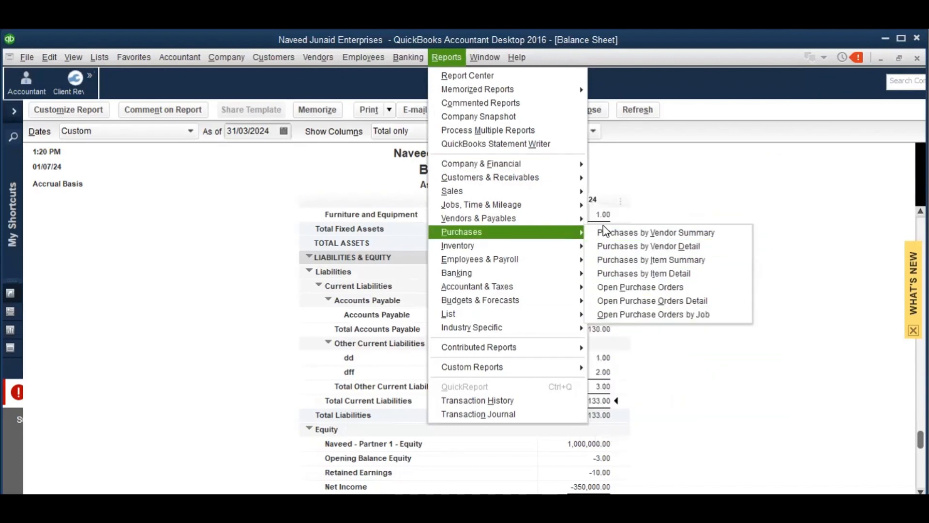
pyautogui.moveTo(576, 246)
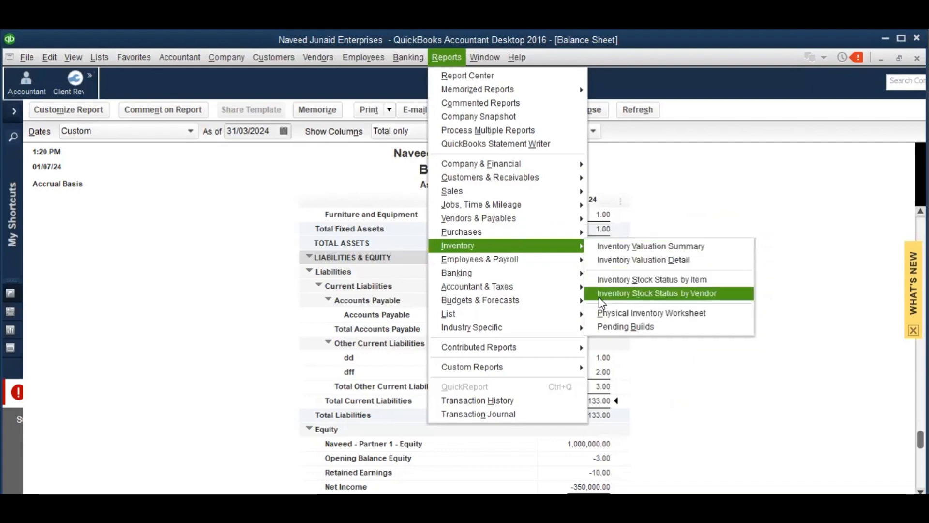
pyautogui.click(217, 463)
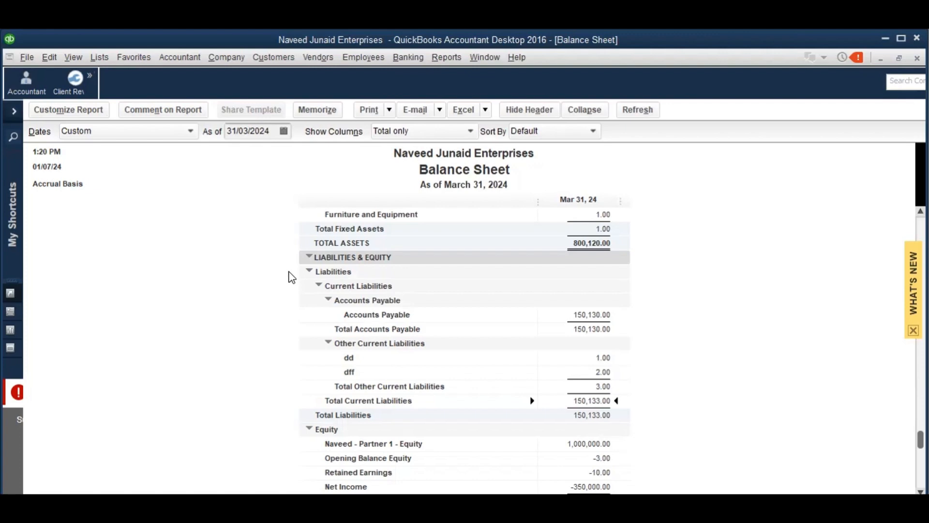
pyautogui.scroll(4, 290, 277)
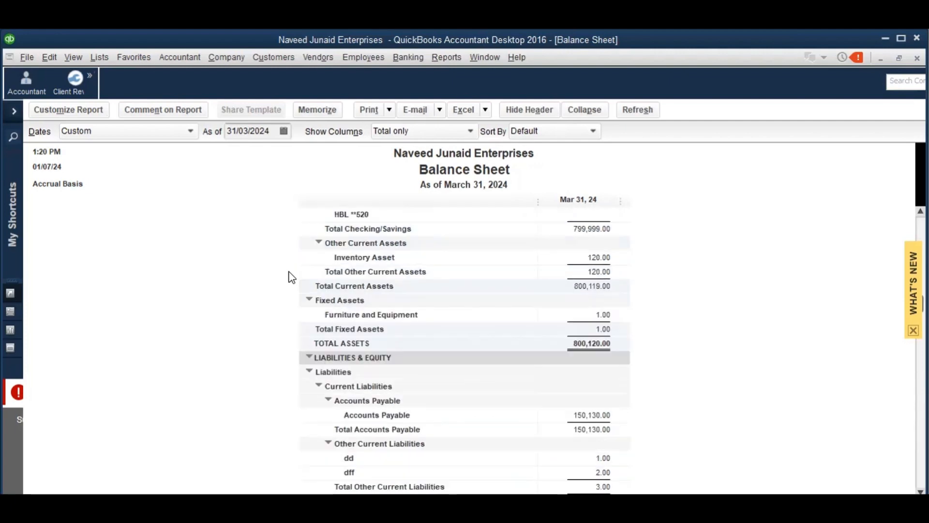
pyautogui.press('Down')
pyautogui.press('Down')
pyautogui.press('Down')
pyautogui.press('Down')
pyautogui.press('Down')
pyautogui.press('Down')
pyautogui.press('Down')
pyautogui.press('Down')
pyautogui.press('Down')
pyautogui.press('Down')
pyautogui.press('Down')
pyautogui.press('Down')
pyautogui.press('Down')
pyautogui.press('Down')
pyautogui.press('Down')
pyautogui.press('Down')
pyautogui.press('Down')
pyautogui.press('Down')
pyautogui.press('Down')
pyautogui.press('Down')
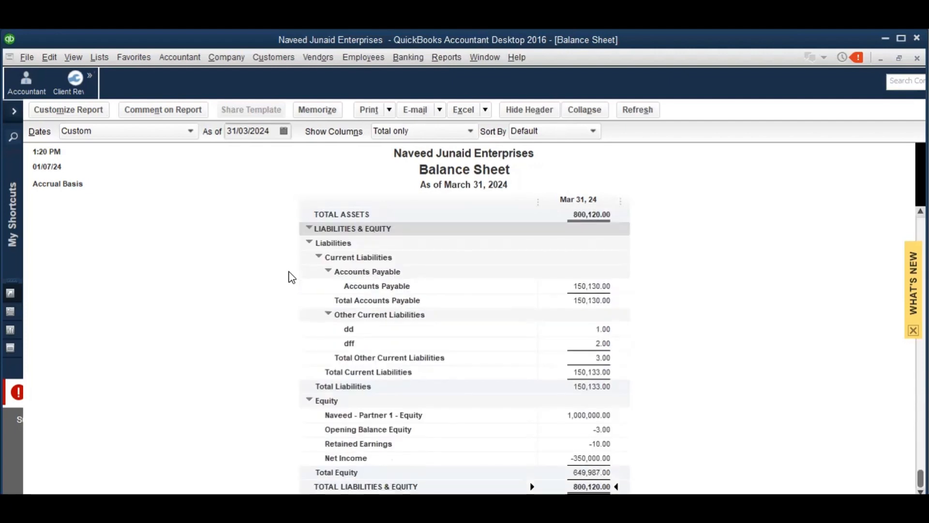
pyautogui.press('Up')
pyautogui.press('Up')
pyautogui.press('Up')
pyautogui.press('Up')
pyautogui.press('Up')
pyautogui.press('Up')
pyautogui.press('Up')
pyautogui.press('Up')
pyautogui.press('Up')
pyautogui.press('Up')
pyautogui.press('Up')
pyautogui.press('Up')
pyautogui.press('Up')
pyautogui.press('Up')
pyautogui.press('Up')
pyautogui.press('Up')
pyautogui.press('Up')
pyautogui.press('Up')
pyautogui.press('Up')
pyautogui.press('Up')
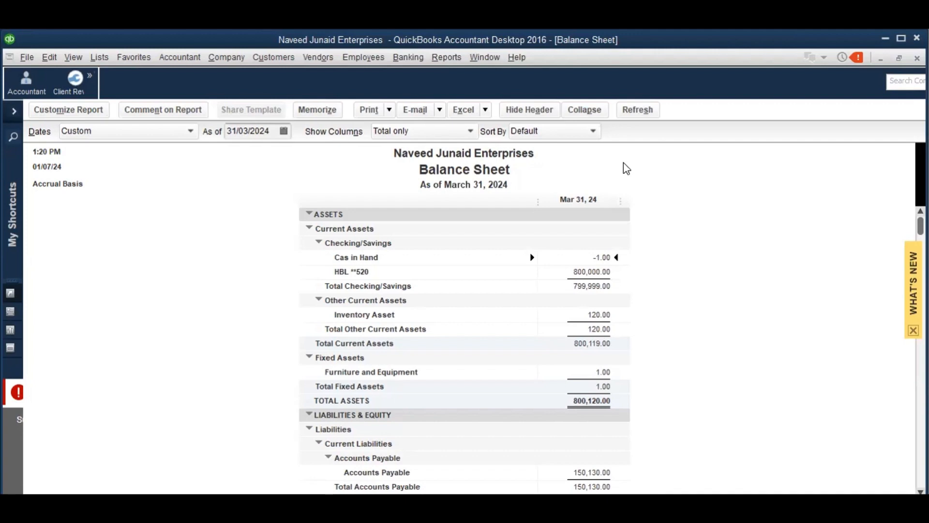
# Close the Balance Sheet, review the maximized Vendor Balance Summary totalling 130.00, then close it
pyautogui.press('Escape')
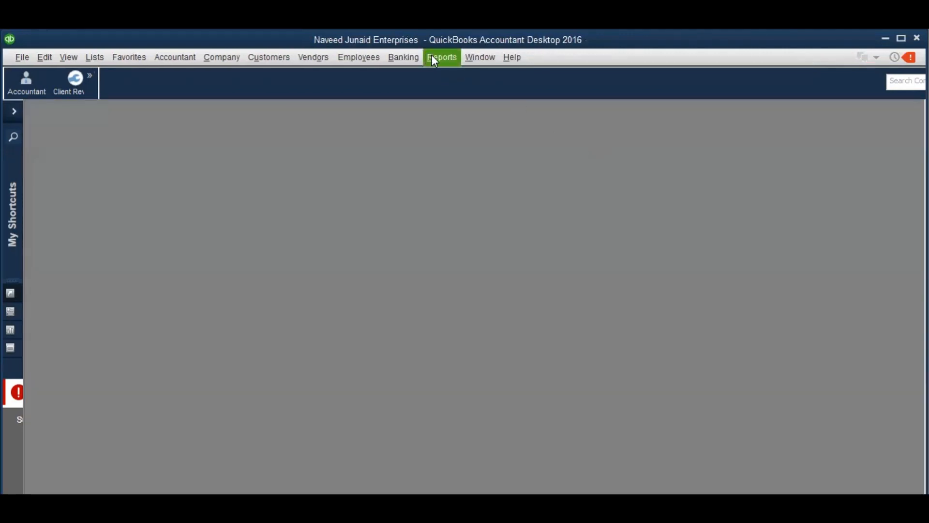
pyautogui.click(434, 60)
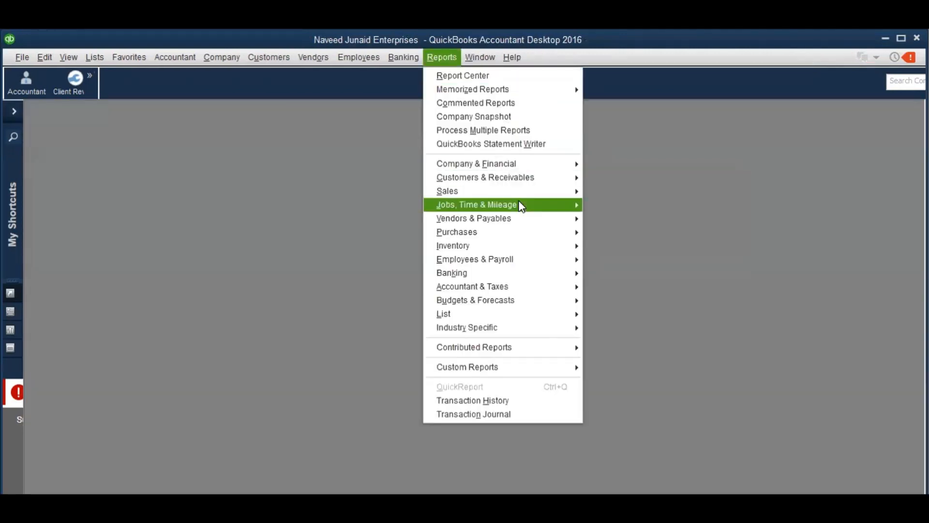
pyautogui.moveTo(503, 225)
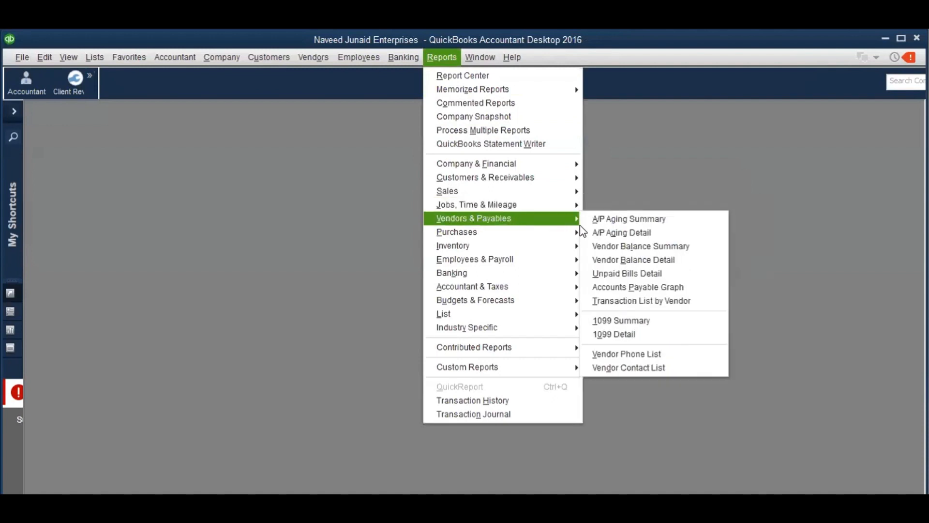
pyautogui.click(630, 246)
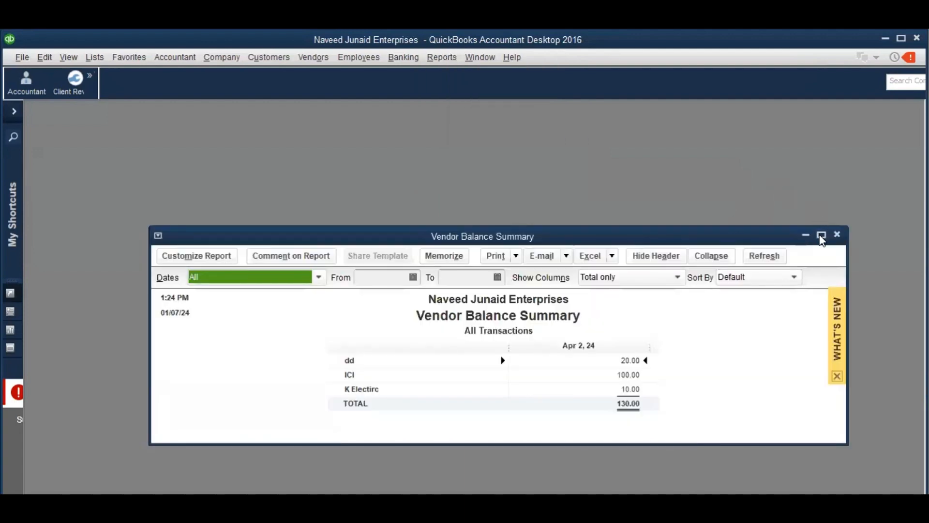
pyautogui.click(821, 235)
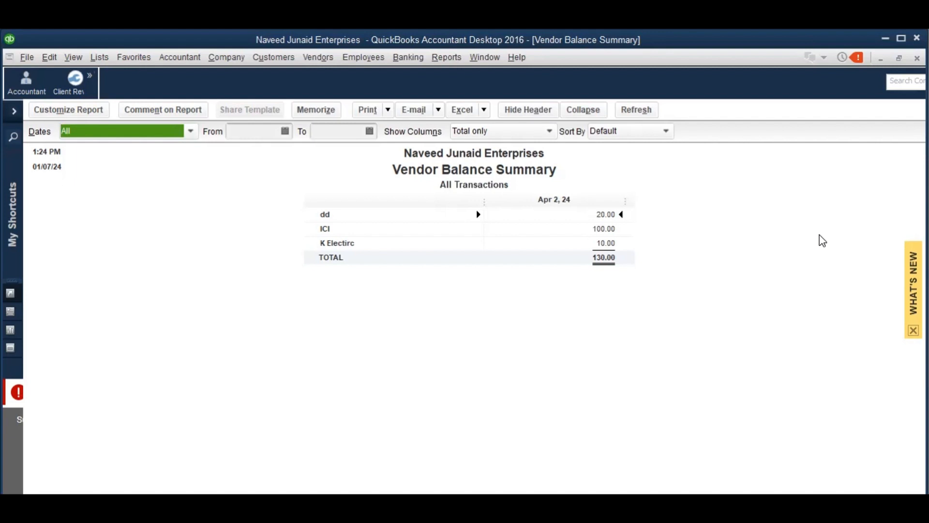
pyautogui.press('Escape')
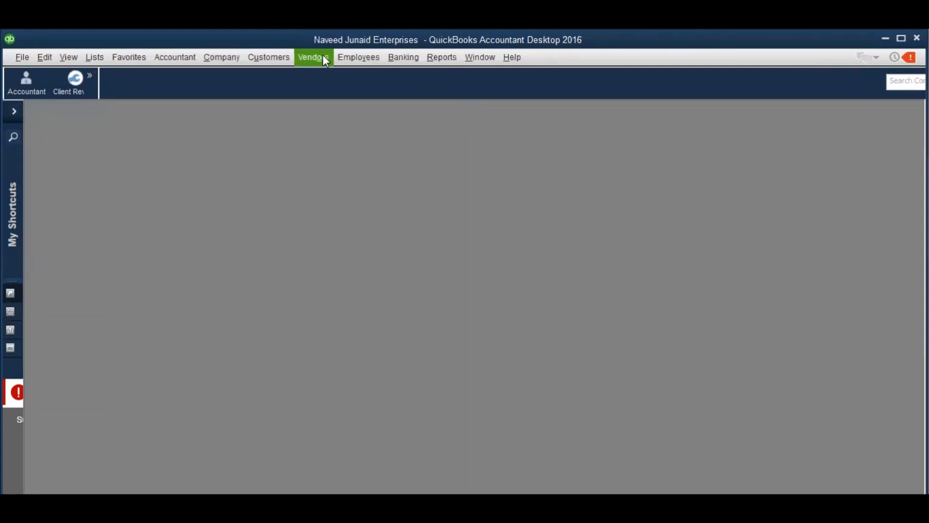
# In the maximized Vendor Center, select vendor ICI and drill into its 100.00 open balance bill
pyautogui.click(323, 56)
pyautogui.click(330, 75)
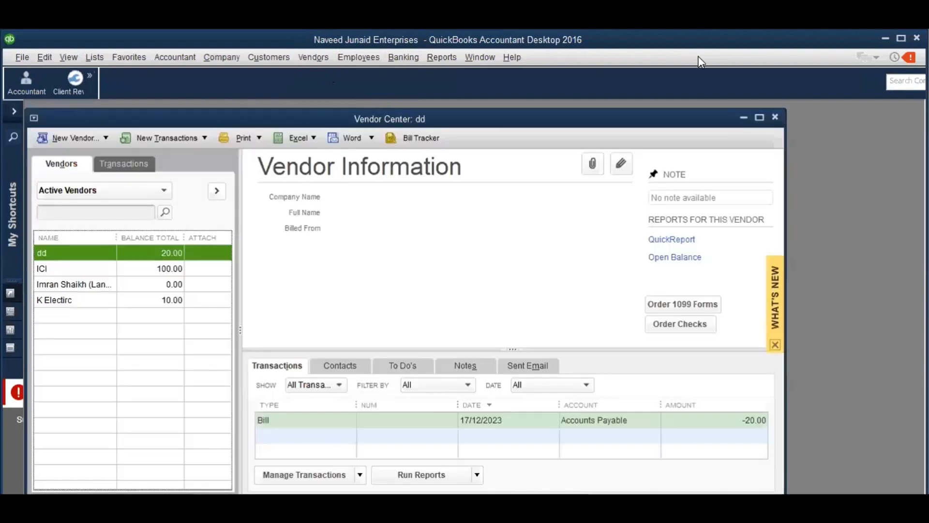
pyautogui.click(760, 117)
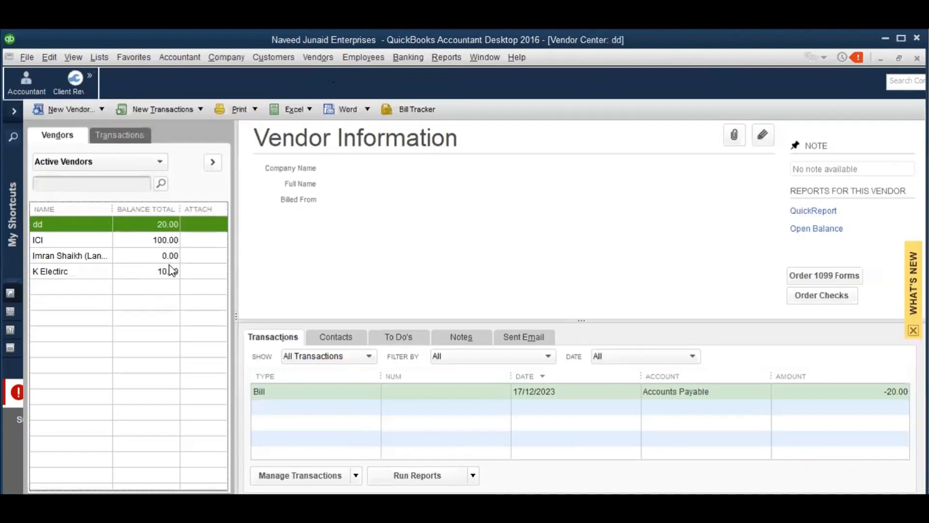
pyautogui.click(44, 241)
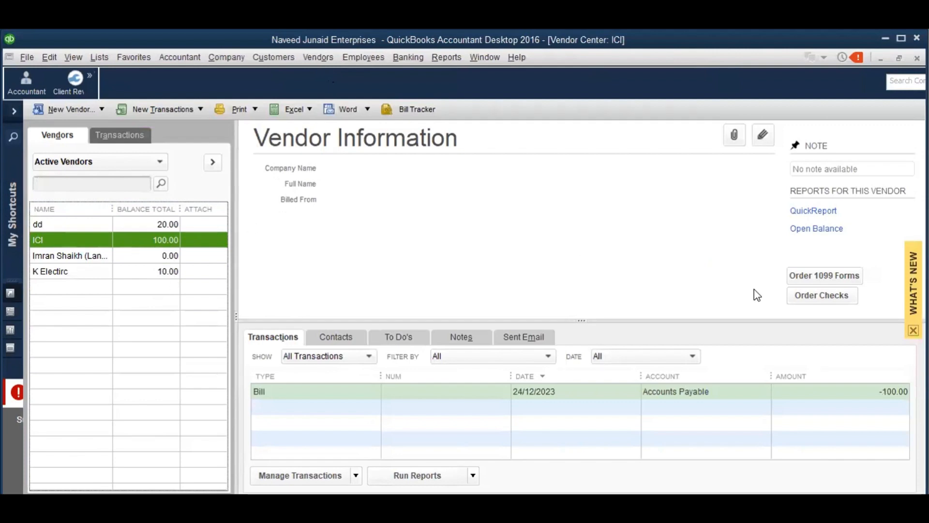
pyautogui.click(806, 229)
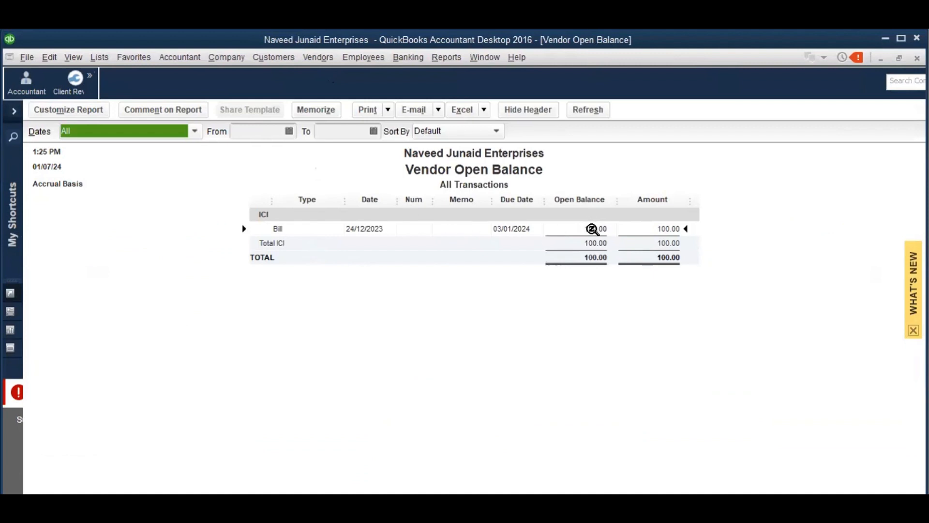
pyautogui.doubleClick(594, 228)
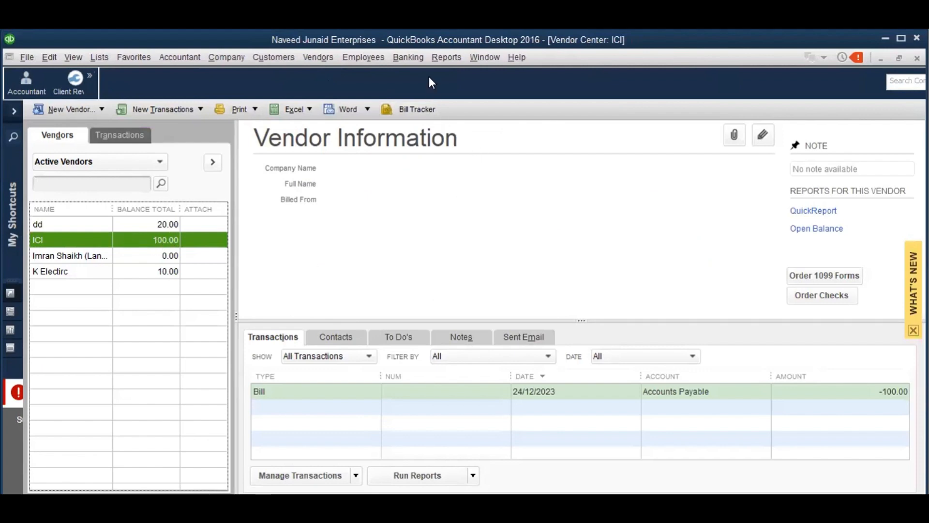
# Open the Vendor Balance Summary report from Vendors & Payables reports
pyautogui.click(442, 62)
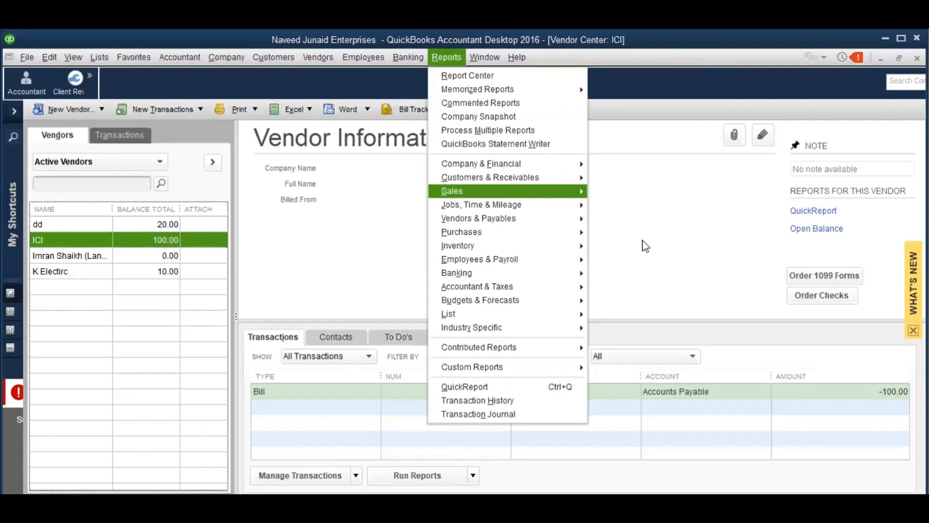
pyautogui.moveTo(544, 218)
pyautogui.click(653, 246)
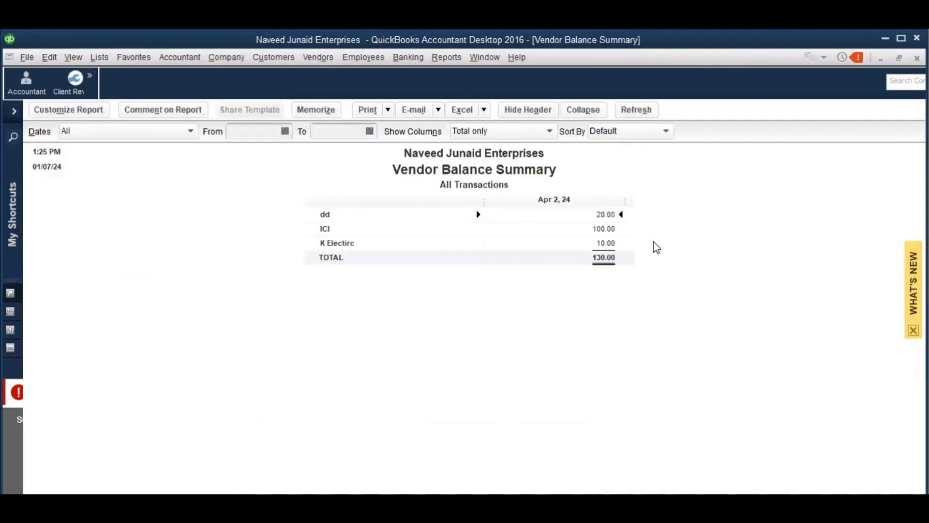
# Open the Vendor Balance Detail report from Vendors & Payables reports
pyautogui.click(448, 61)
pyautogui.moveTo(543, 219)
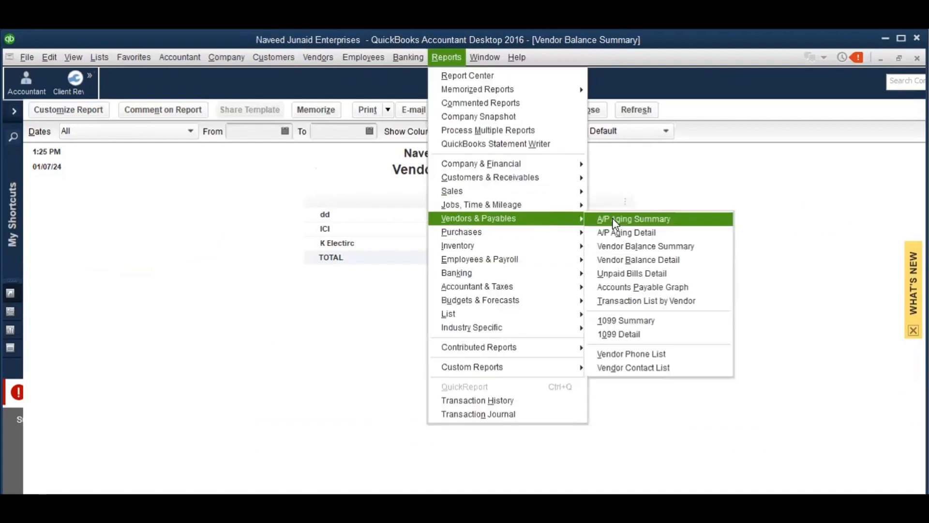
pyautogui.click(630, 255)
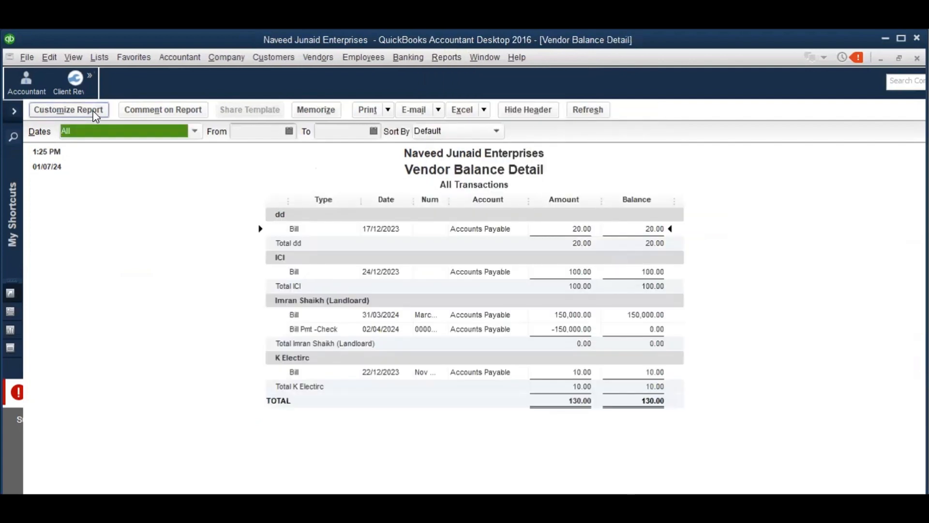
# Customize the Vendor Balance Detail columns to include Debit and Credit and drop Amount
pyautogui.click(96, 116)
pyautogui.moveTo(389, 267); pyautogui.dragTo(391, 324)
pyautogui.click(310, 322)
pyautogui.click(304, 337)
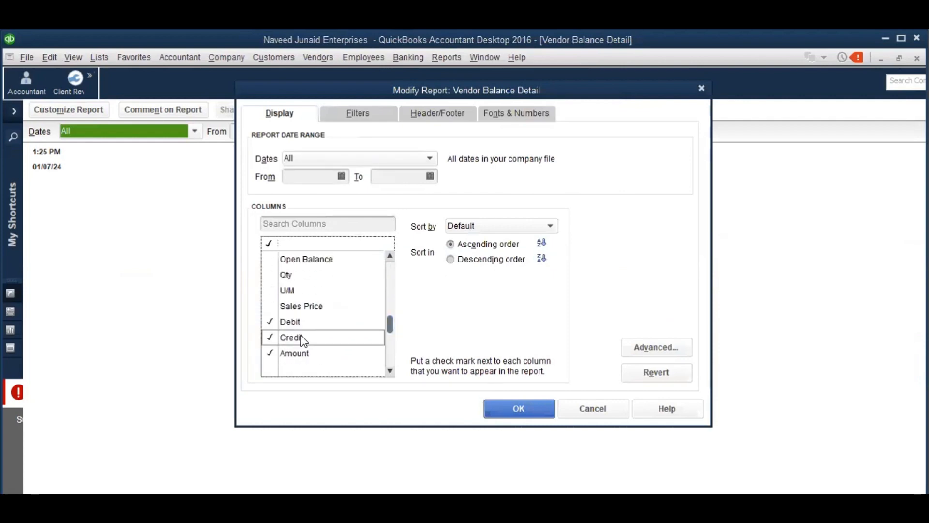
pyautogui.click(296, 353)
pyautogui.click(516, 402)
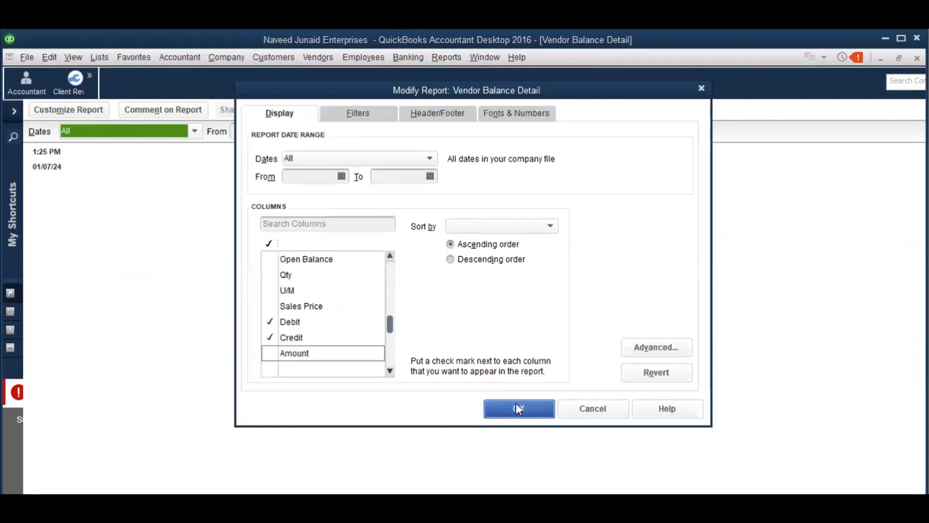